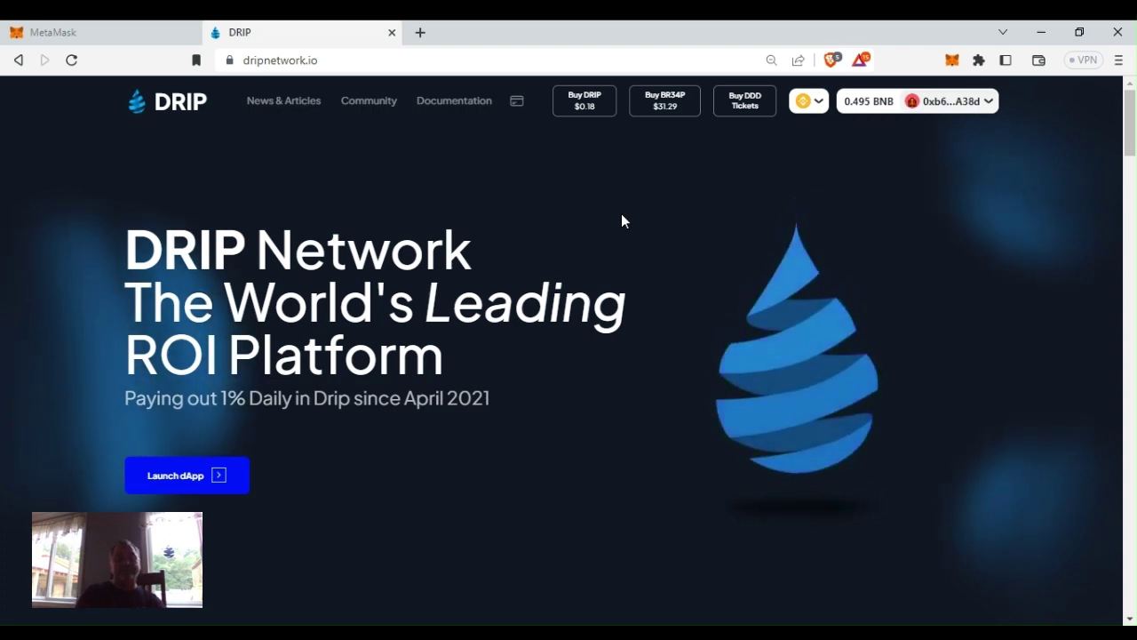
Switch to MetaMask, select the Maxi account and copy its wallet address.
{"action": "left_click", "coordinate": [154, 34]}
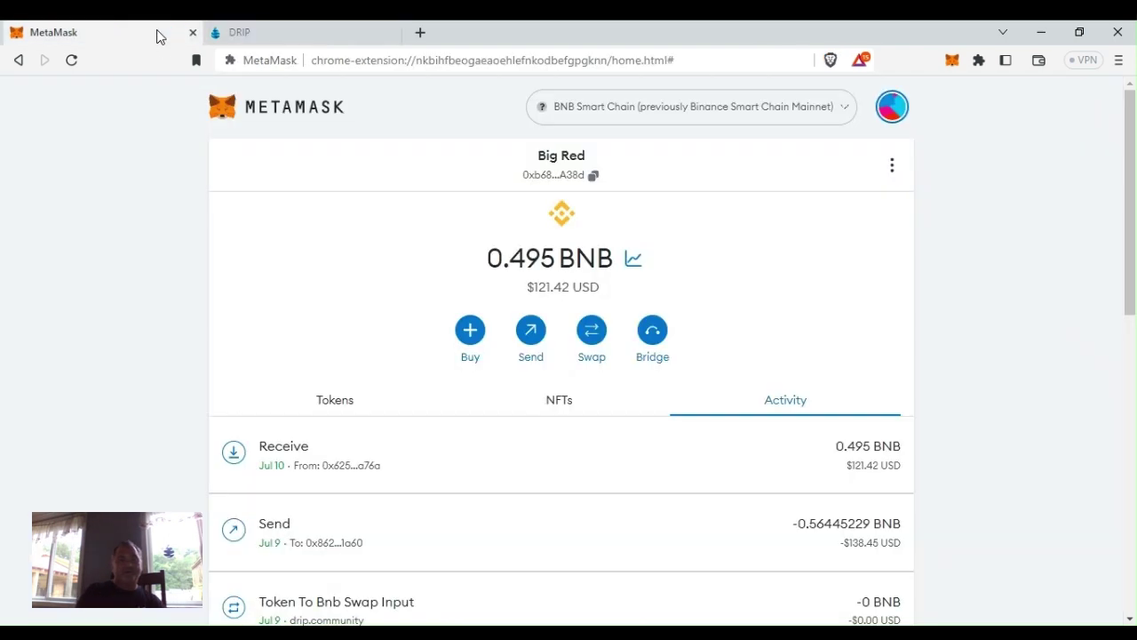
{"action": "left_click", "coordinate": [886, 109]}
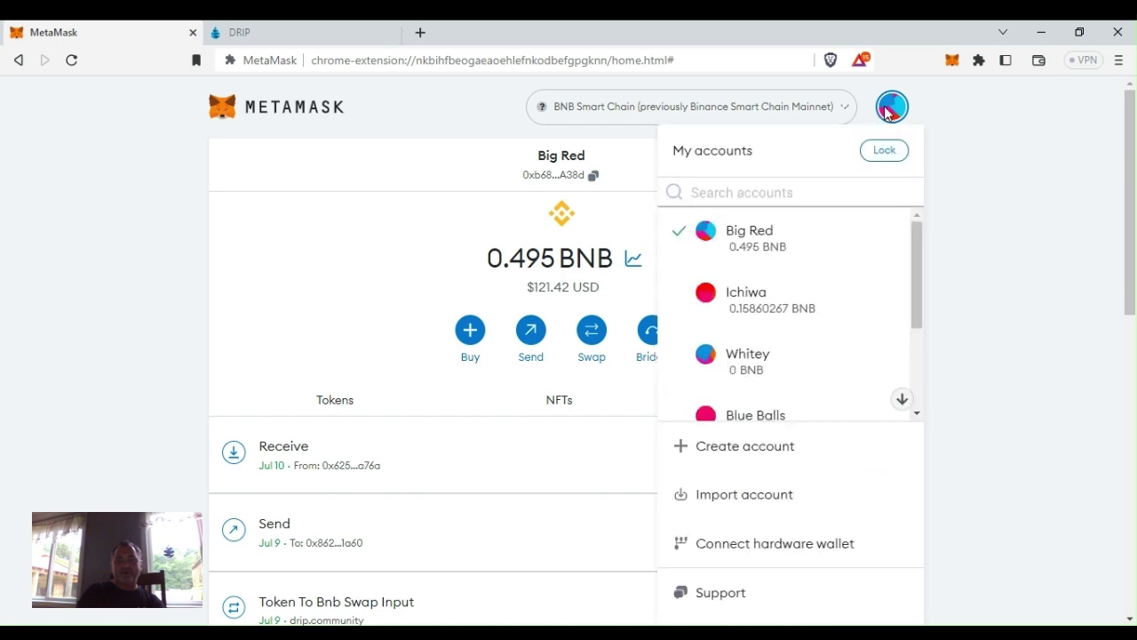
{"action": "left_click_drag", "start_coordinate": [917, 265], "coordinate": [921, 363]}
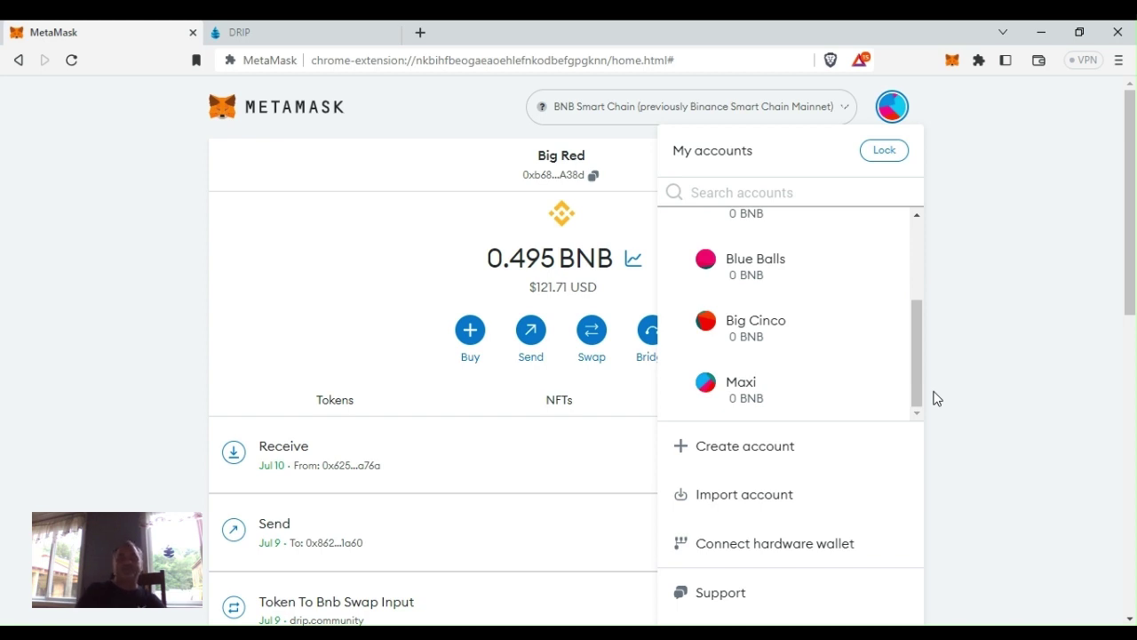
{"action": "left_click", "coordinate": [813, 417]}
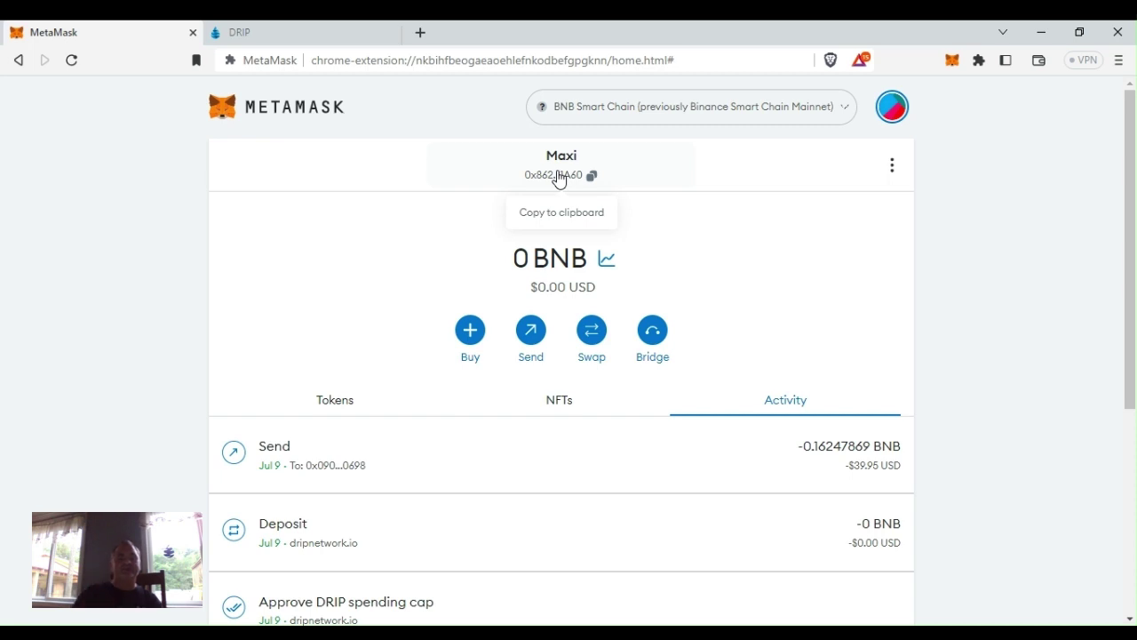
{"action": "left_click", "coordinate": [551, 175]}
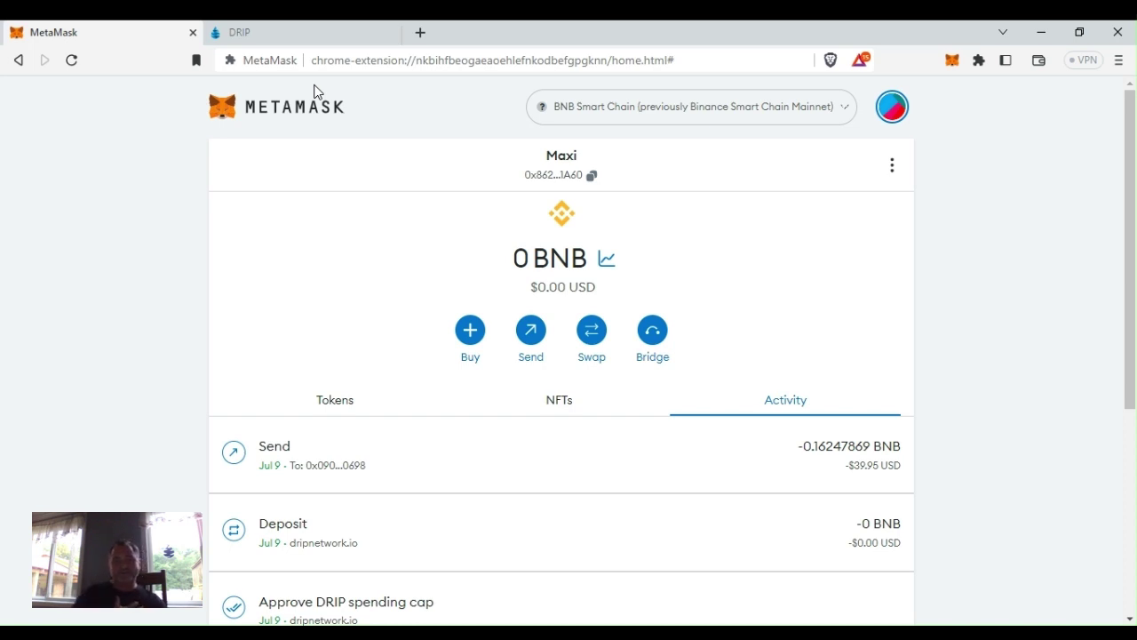
Check the connected wallet on the DRIP site, and select the Big Cinco account in MetaMask.
{"action": "left_click", "coordinate": [291, 38]}
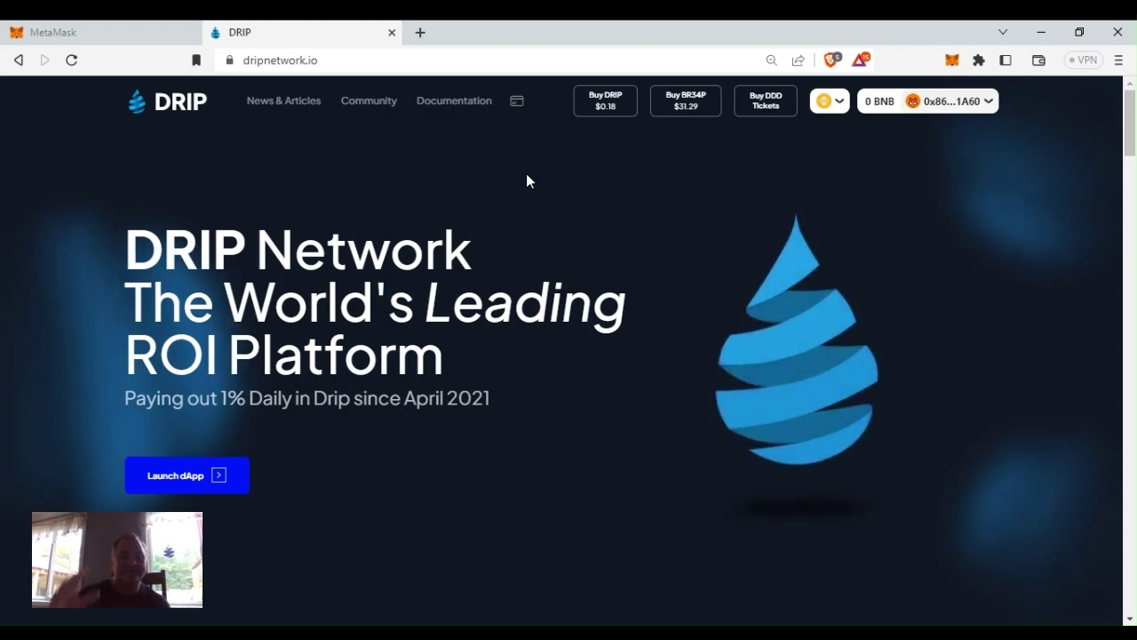
{"action": "left_click", "coordinate": [133, 33]}
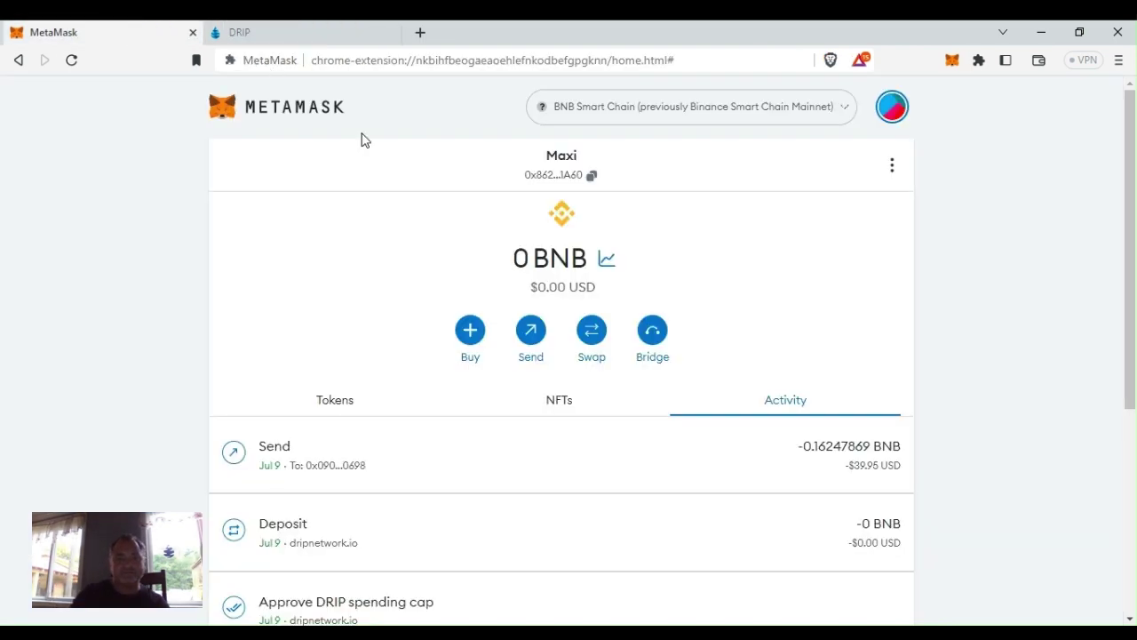
{"action": "left_click", "coordinate": [893, 104]}
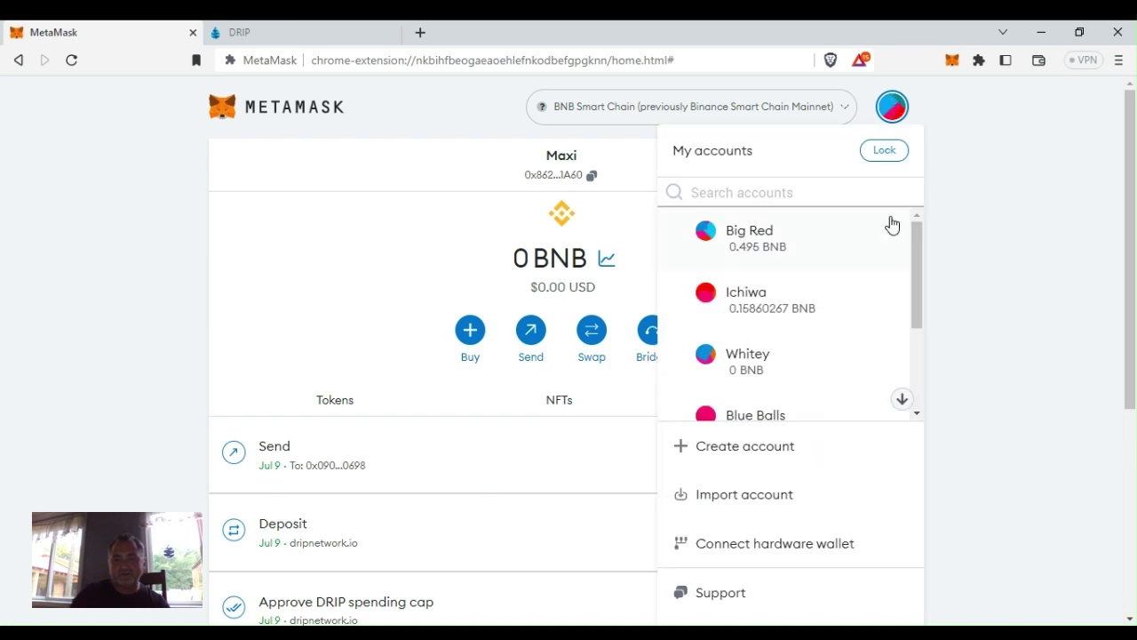
{"action": "left_click_drag", "start_coordinate": [920, 282], "coordinate": [912, 336]}
{"action": "left_click", "coordinate": [772, 378]}
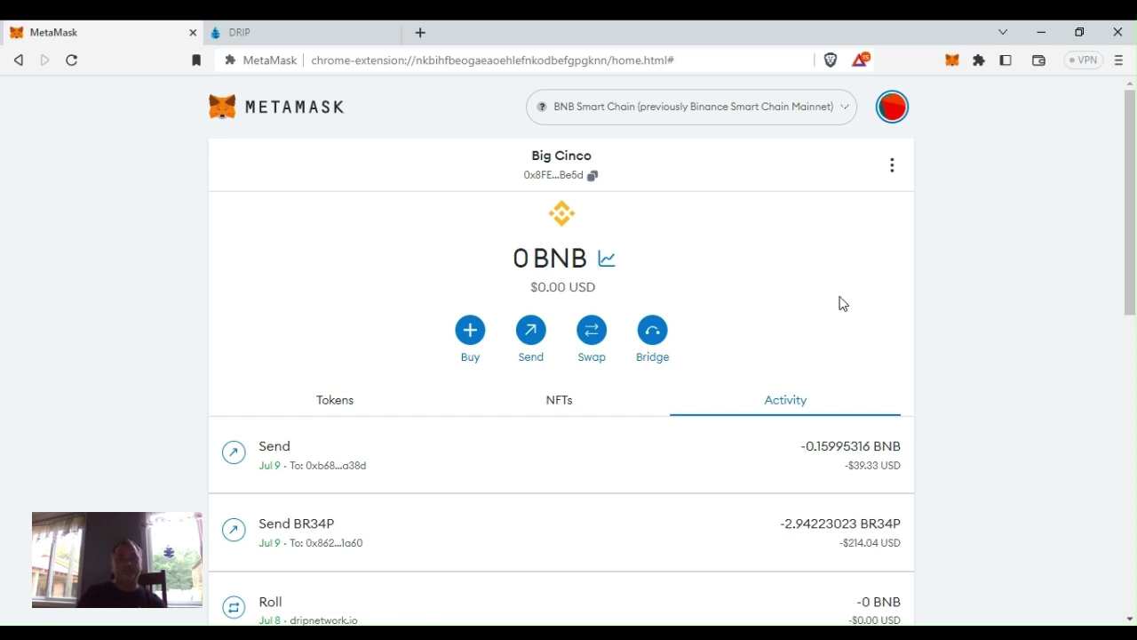
Check the DRIP site with Big Cinco active, and select the Big Red account in MetaMask.
{"action": "left_click", "coordinate": [893, 117]}
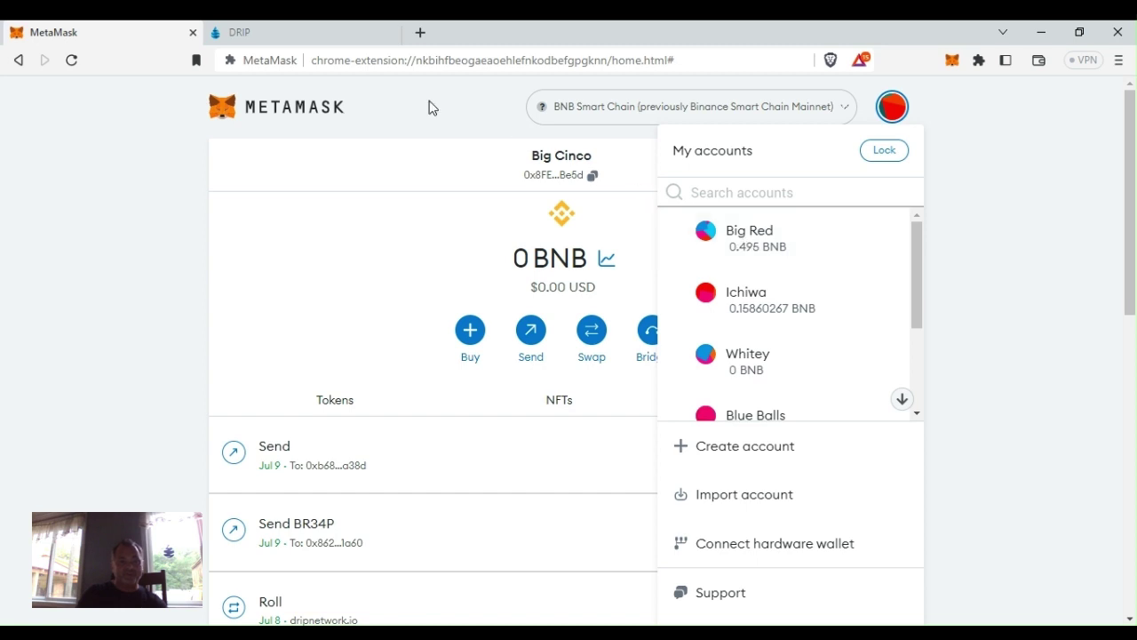
{"action": "left_click", "coordinate": [346, 40]}
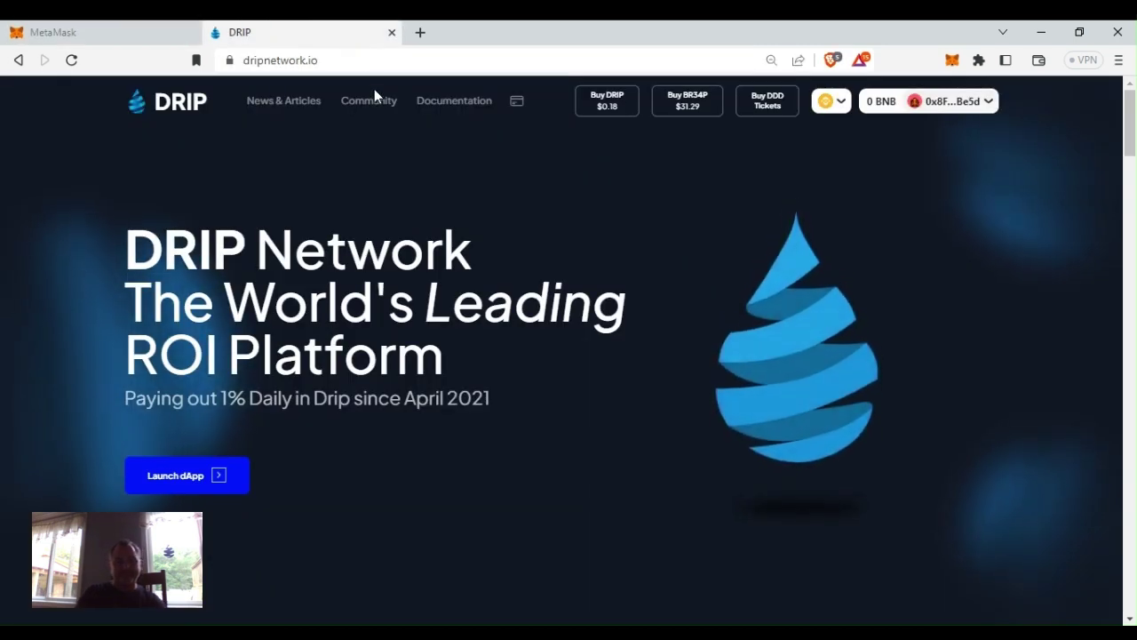
{"action": "left_click", "coordinate": [133, 31]}
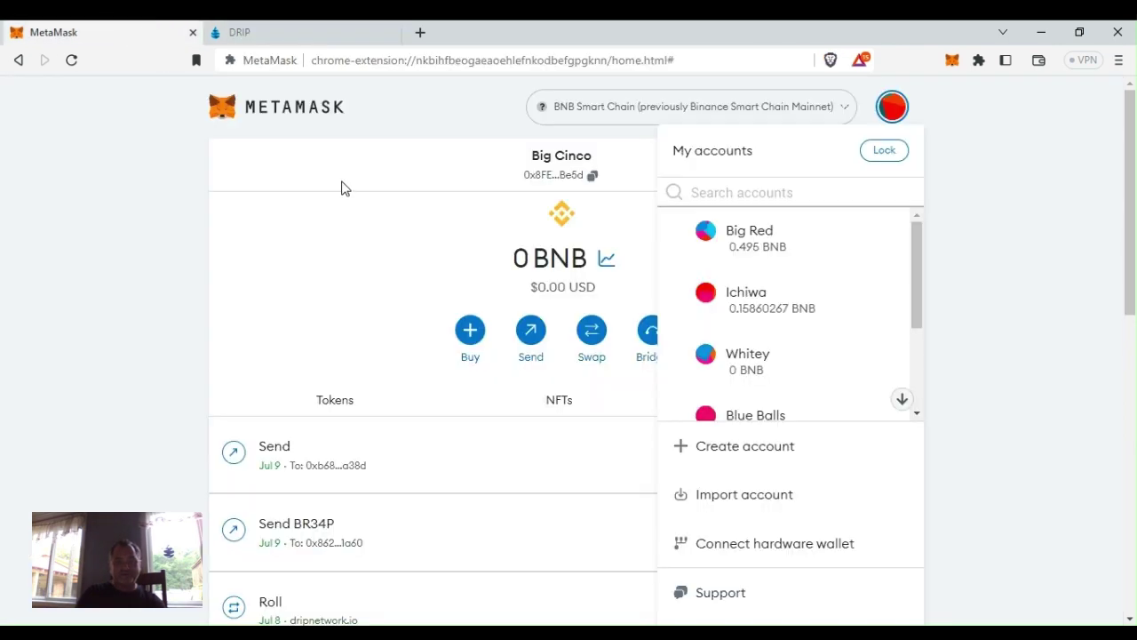
{"action": "left_click", "coordinate": [471, 198]}
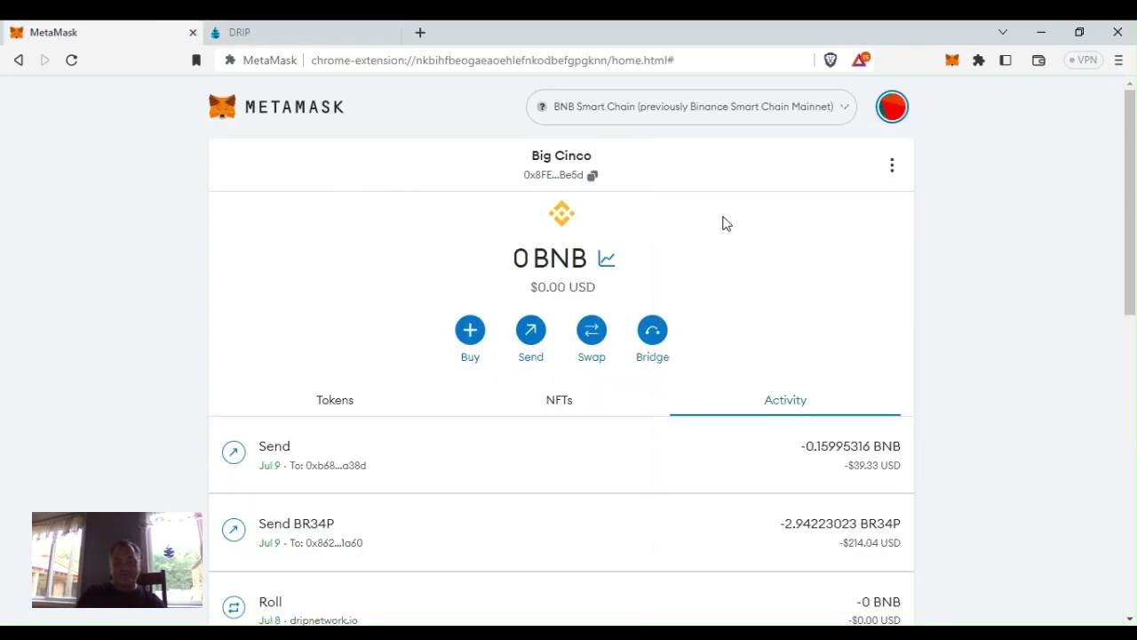
{"action": "left_click", "coordinate": [895, 114]}
{"action": "left_click", "coordinate": [754, 254]}
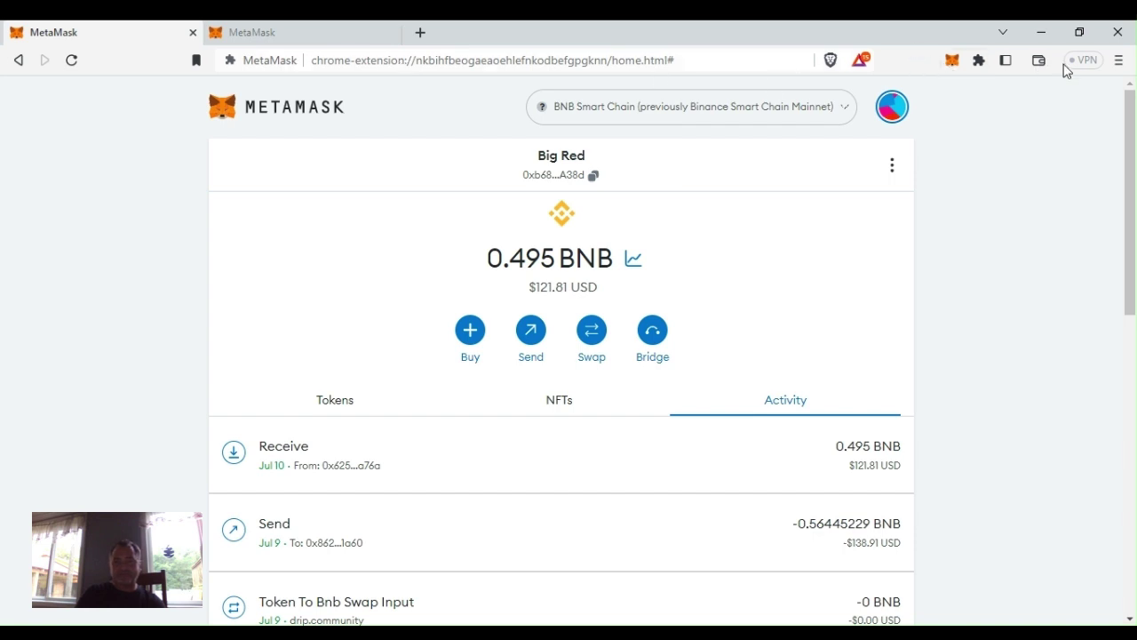
Close the duplicate MetaMask tab and open the bookmarked DRIP site in a new tab.
{"action": "left_click", "coordinate": [1117, 62]}
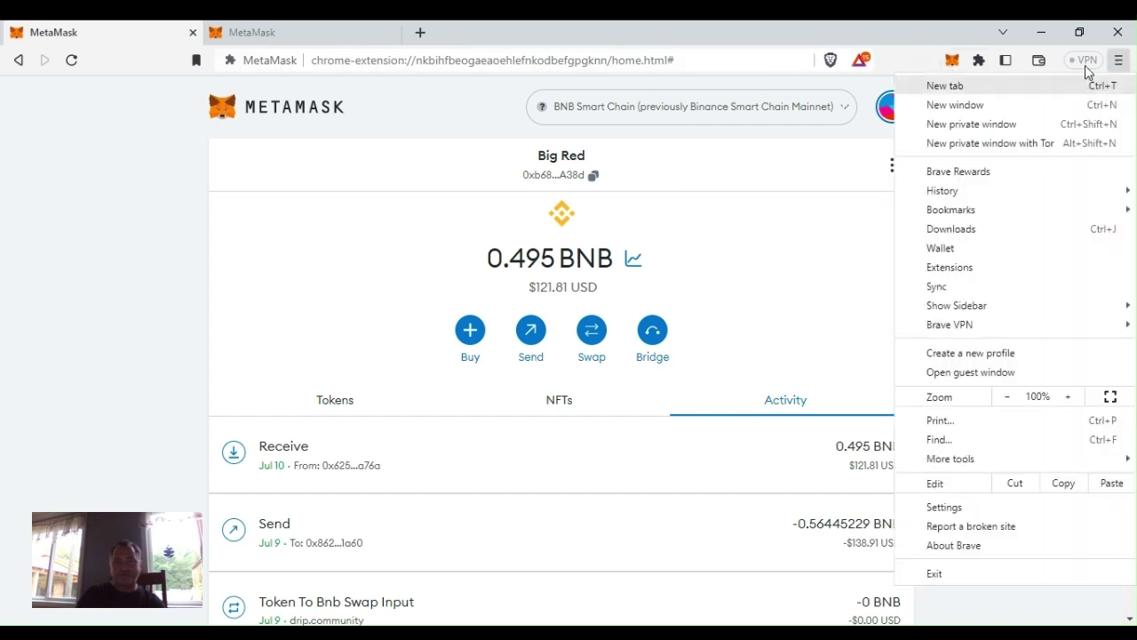
{"action": "left_click", "coordinate": [981, 87]}
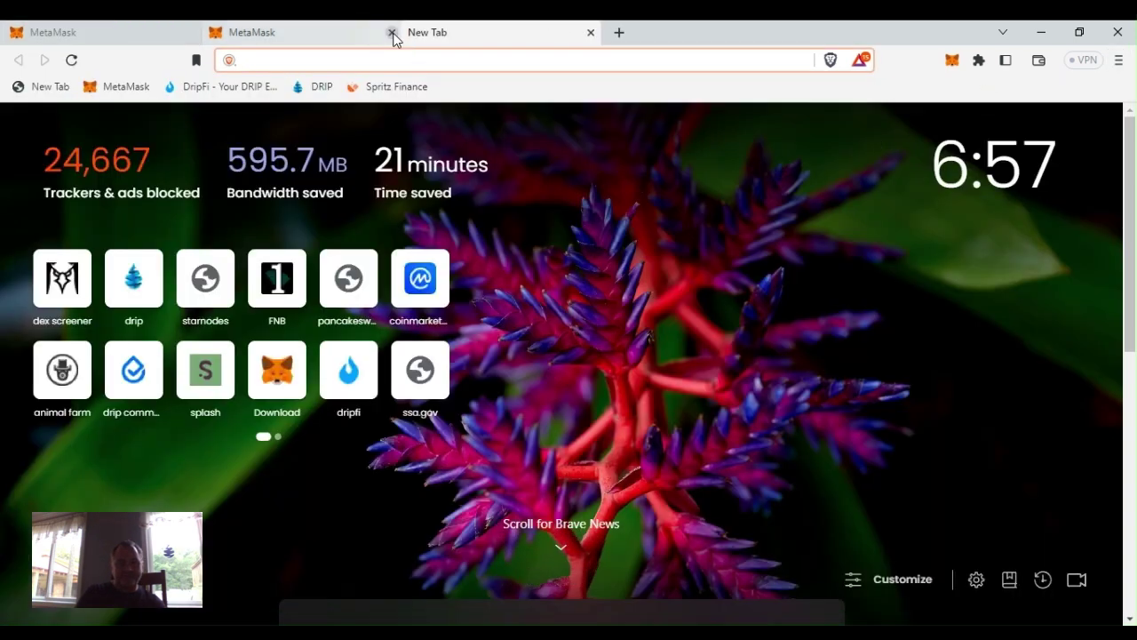
{"action": "left_click", "coordinate": [392, 33]}
{"action": "left_click", "coordinate": [391, 33]}
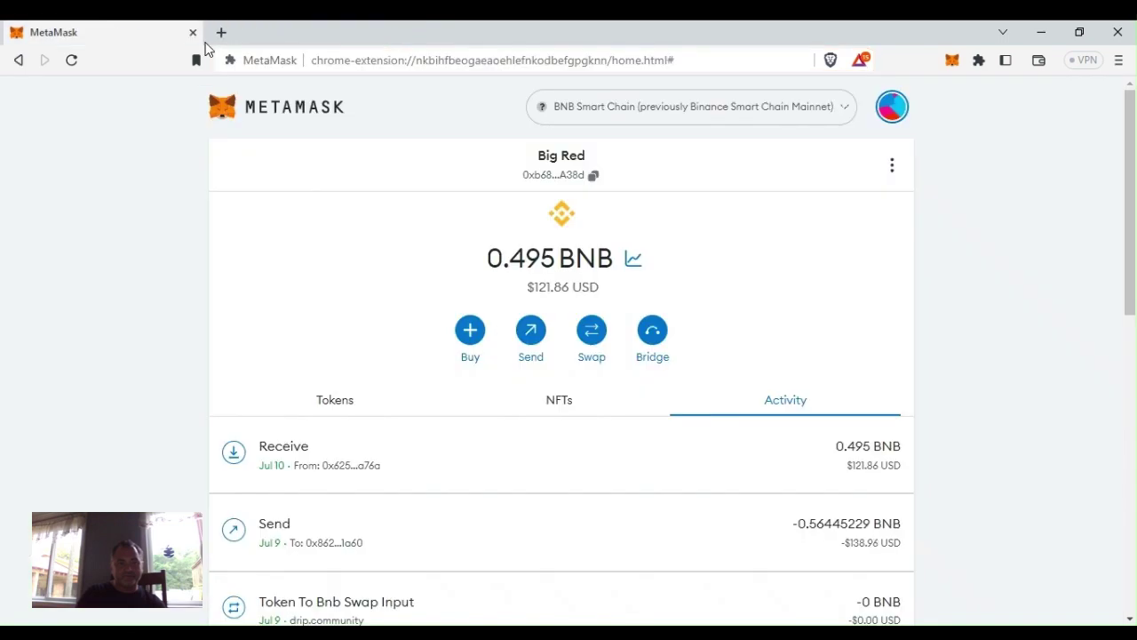
{"action": "left_click", "coordinate": [1119, 62]}
{"action": "left_click", "coordinate": [1083, 84]}
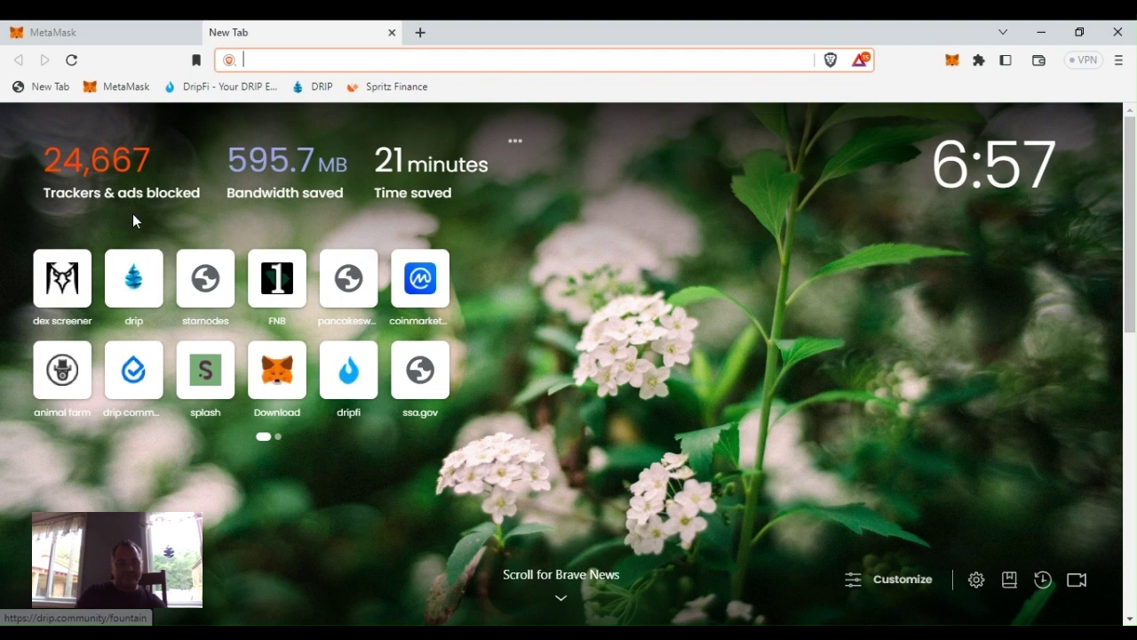
{"action": "left_click", "coordinate": [315, 86]}
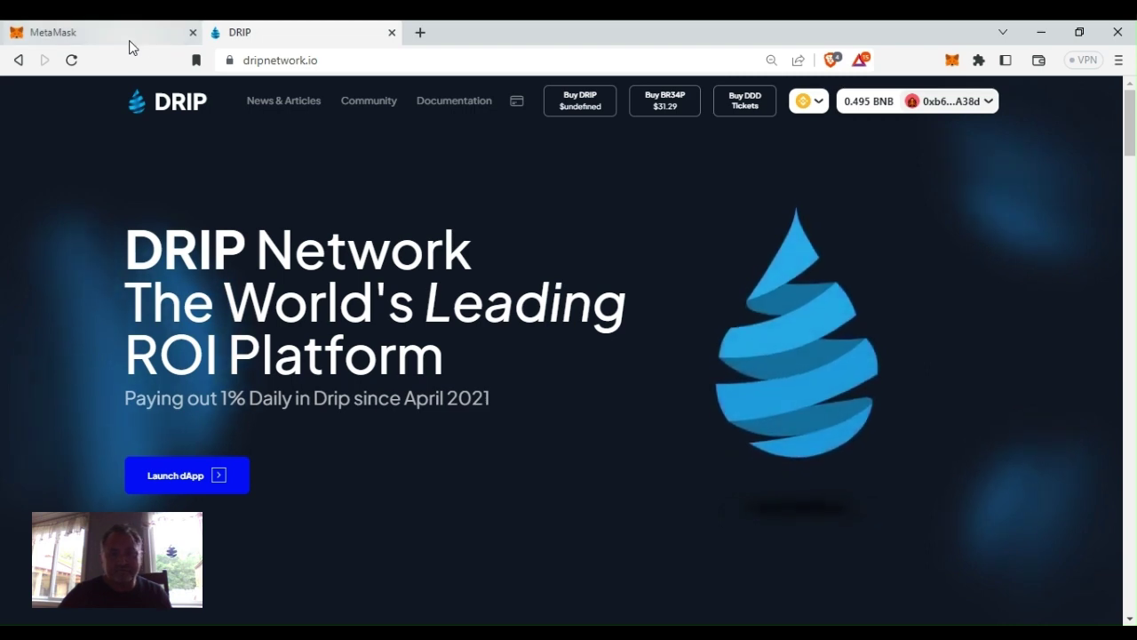
Disconnect the wallet from the DRIP site and reconnect it through MetaMask.
{"action": "left_click", "coordinate": [71, 27]}
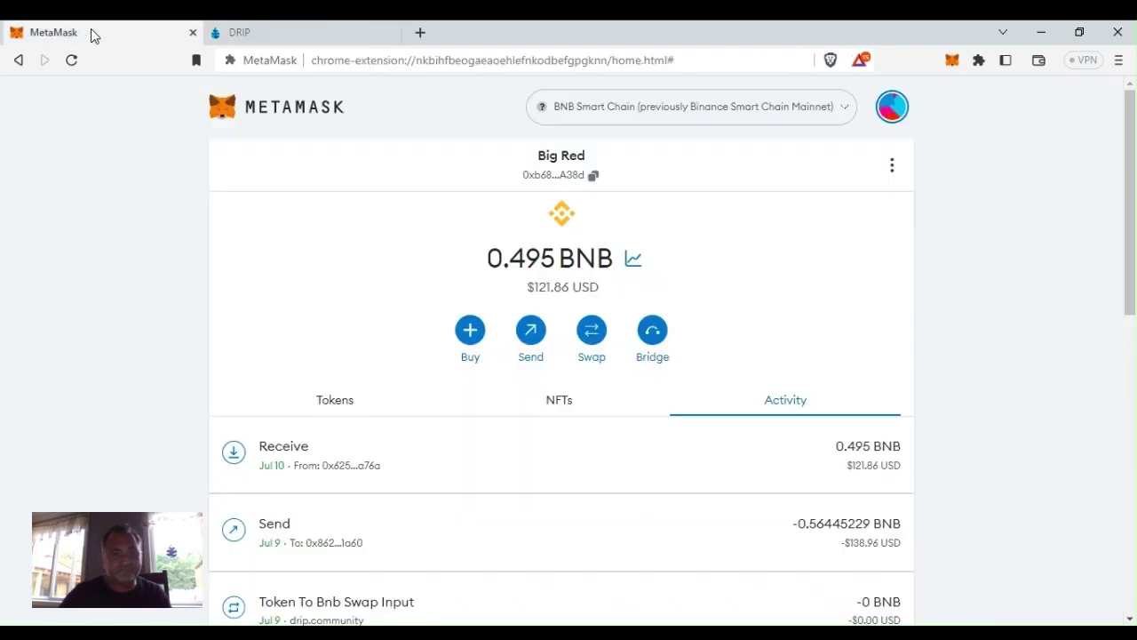
{"action": "left_click", "coordinate": [320, 44]}
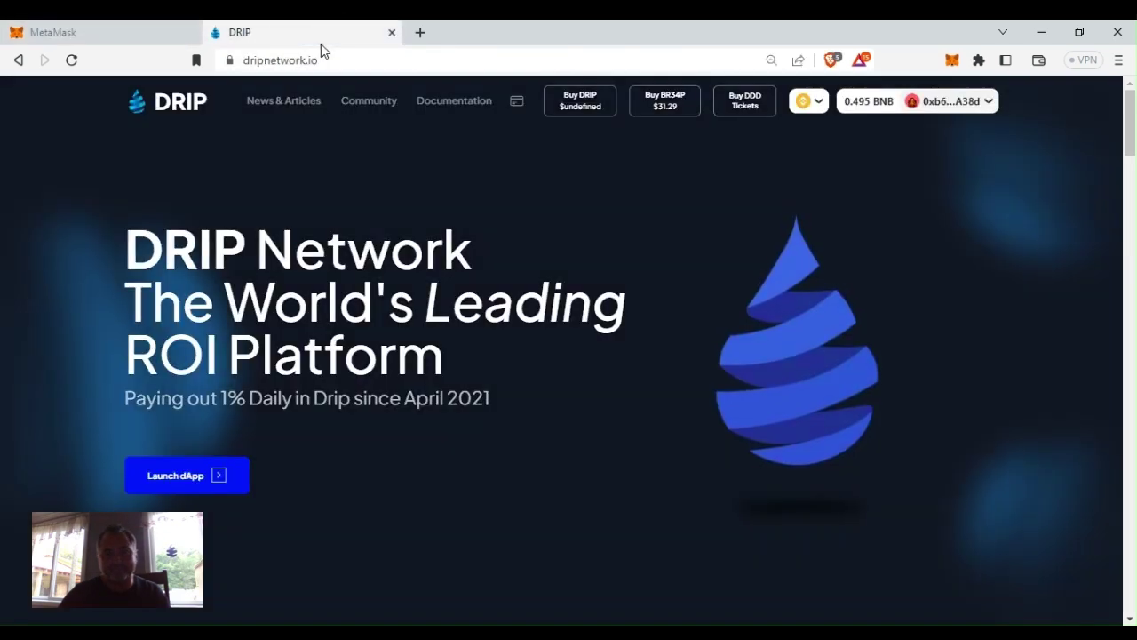
{"action": "left_click", "coordinate": [930, 103]}
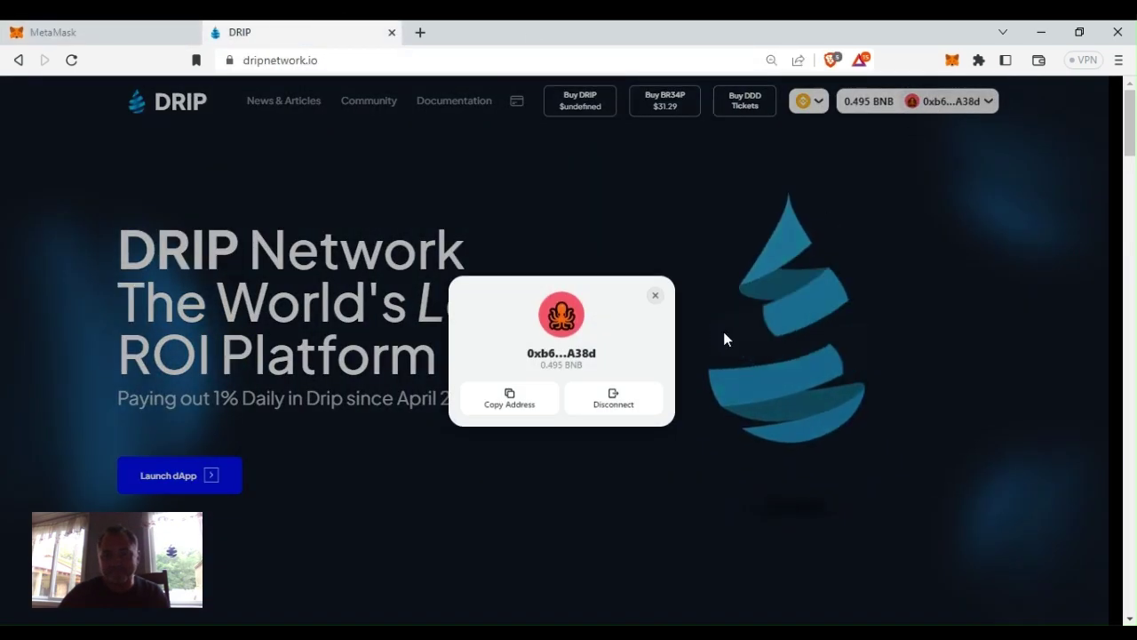
{"action": "left_click", "coordinate": [611, 402]}
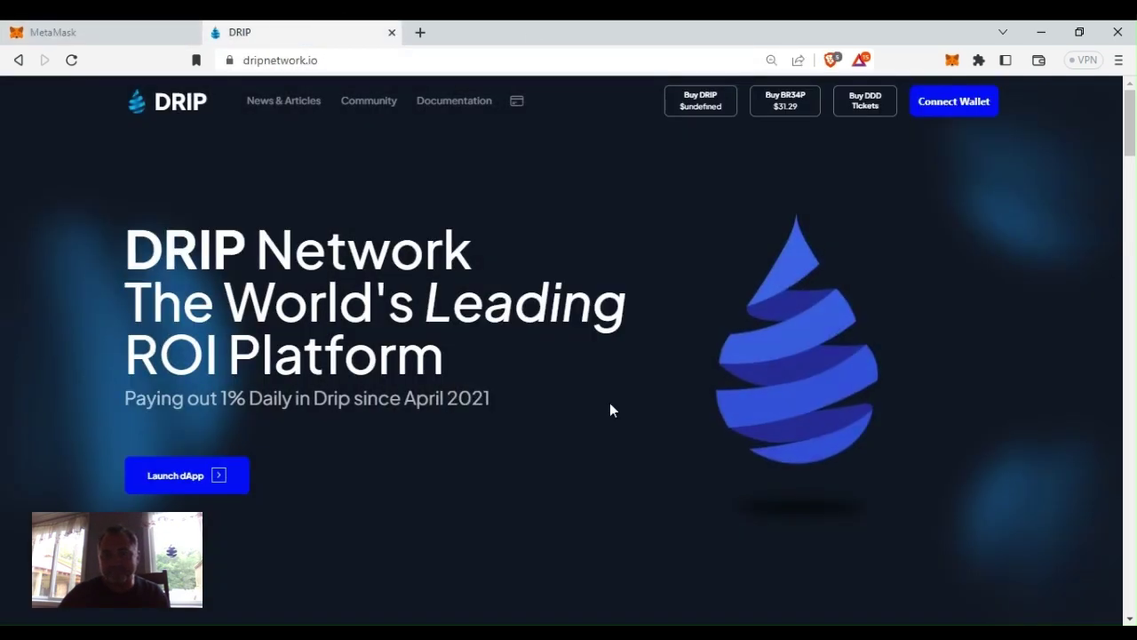
{"action": "left_click", "coordinate": [938, 108]}
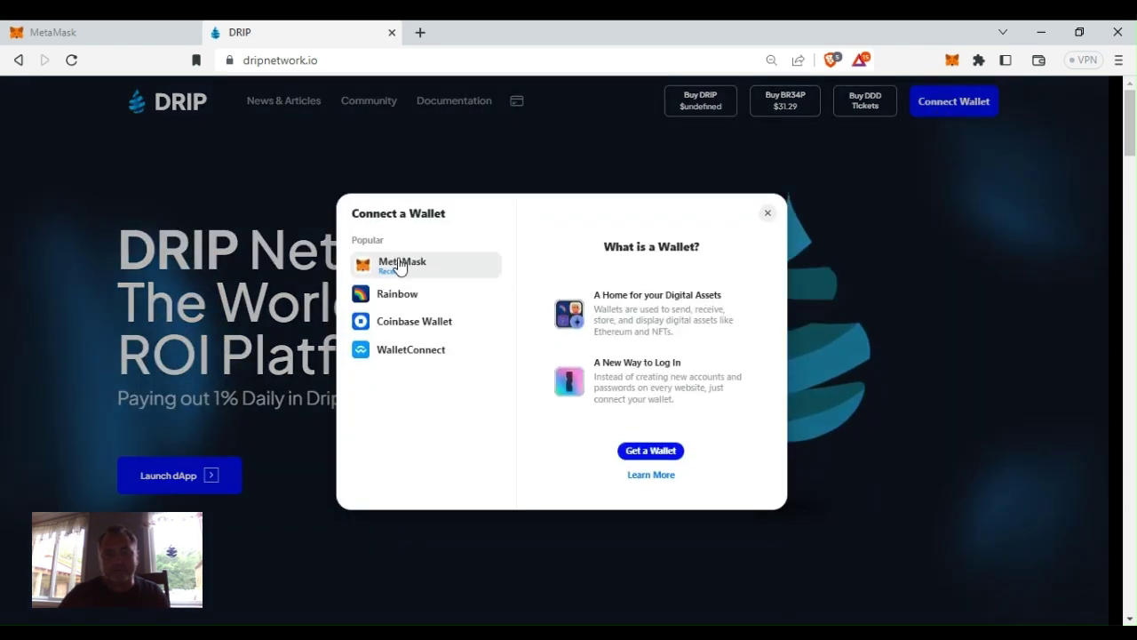
{"action": "left_click", "coordinate": [400, 265]}
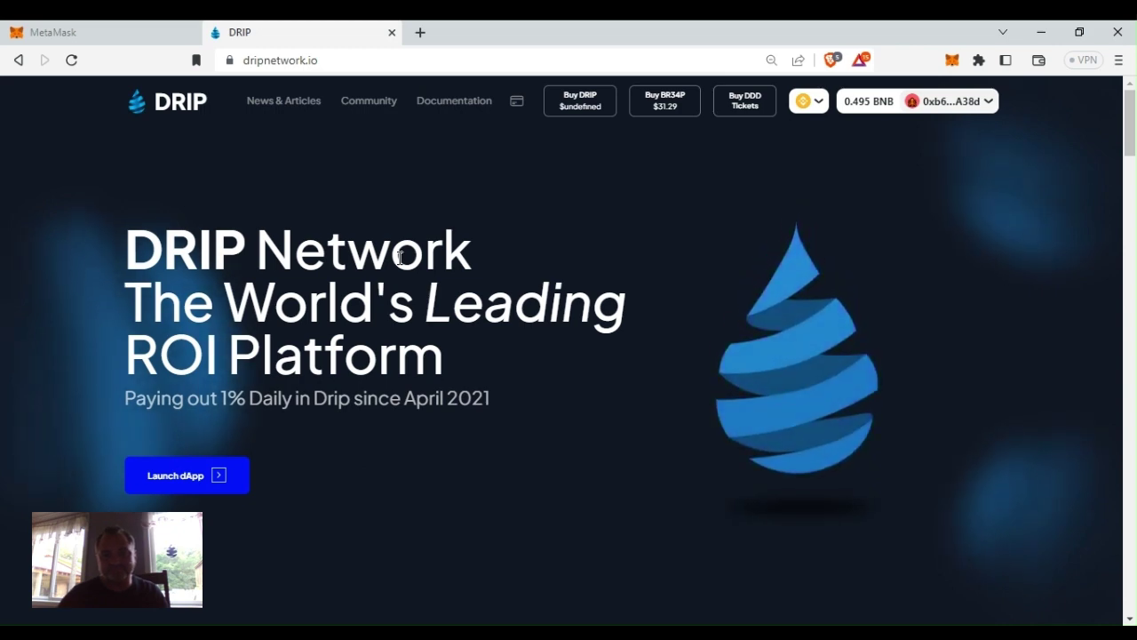
Reload the DRIP site, launch its dApp and go to the Faucet page.
{"action": "left_click", "coordinate": [72, 60]}
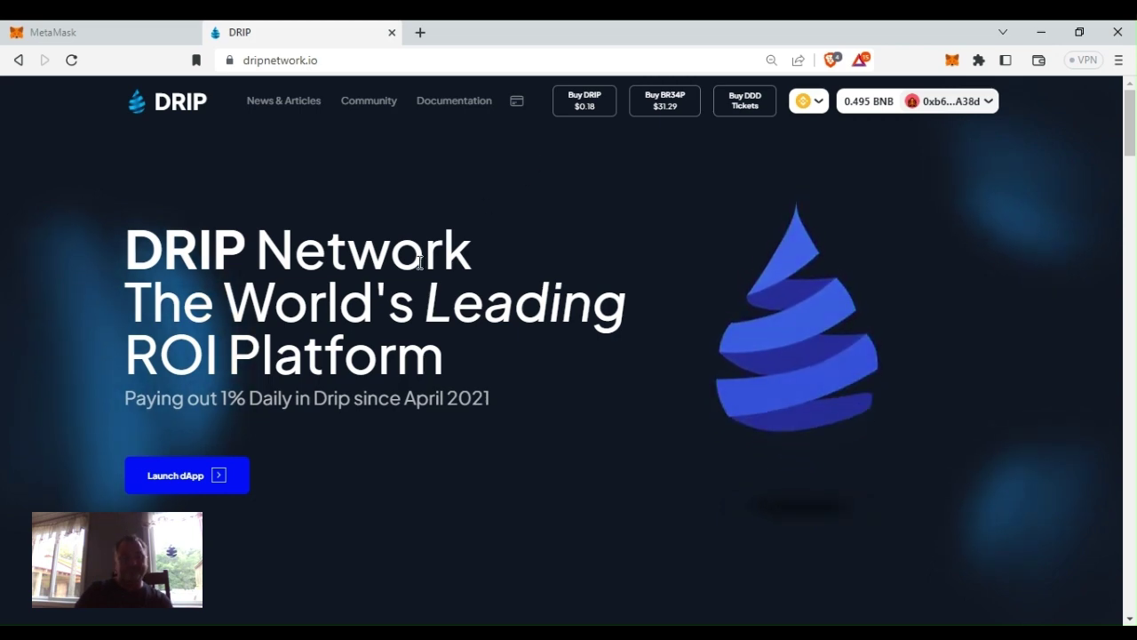
{"action": "left_click", "coordinate": [215, 478]}
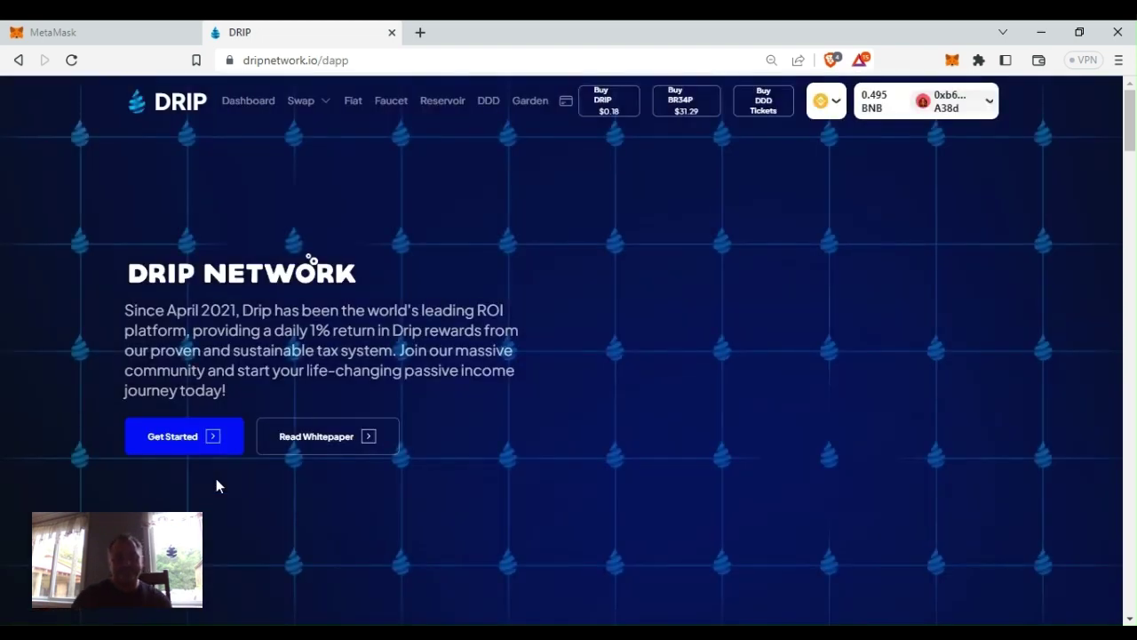
{"action": "left_click", "coordinate": [391, 103]}
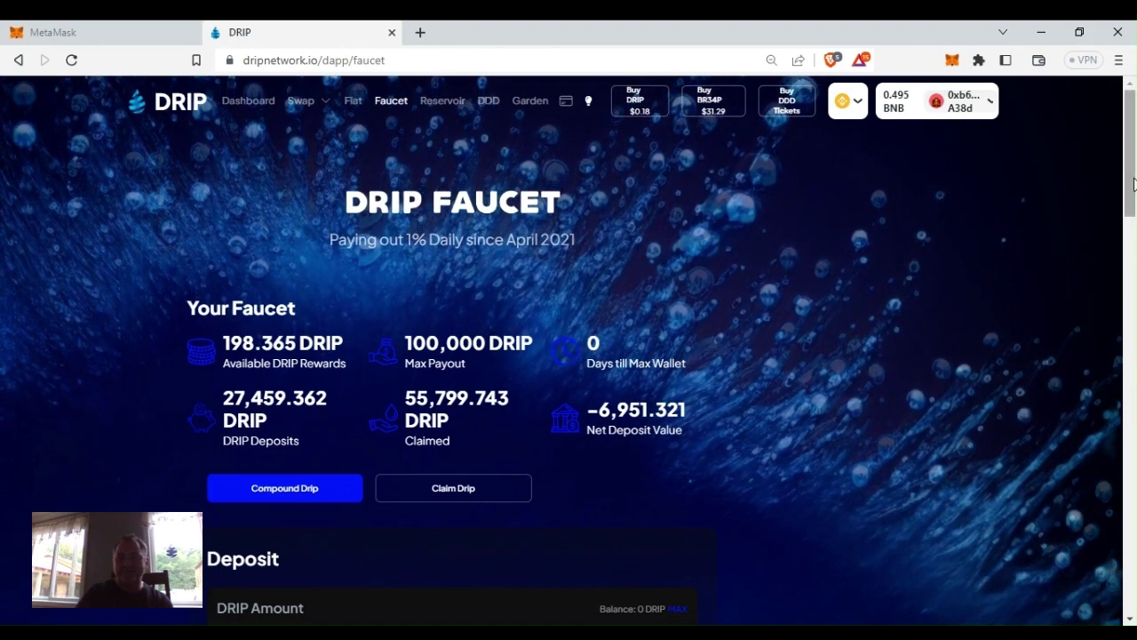
Claim the available DRIP rewards under Your Faucet, repeating the claim after the first attempt.
{"action": "left_click_drag", "start_coordinate": [1133, 184], "coordinate": [1132, 230]}
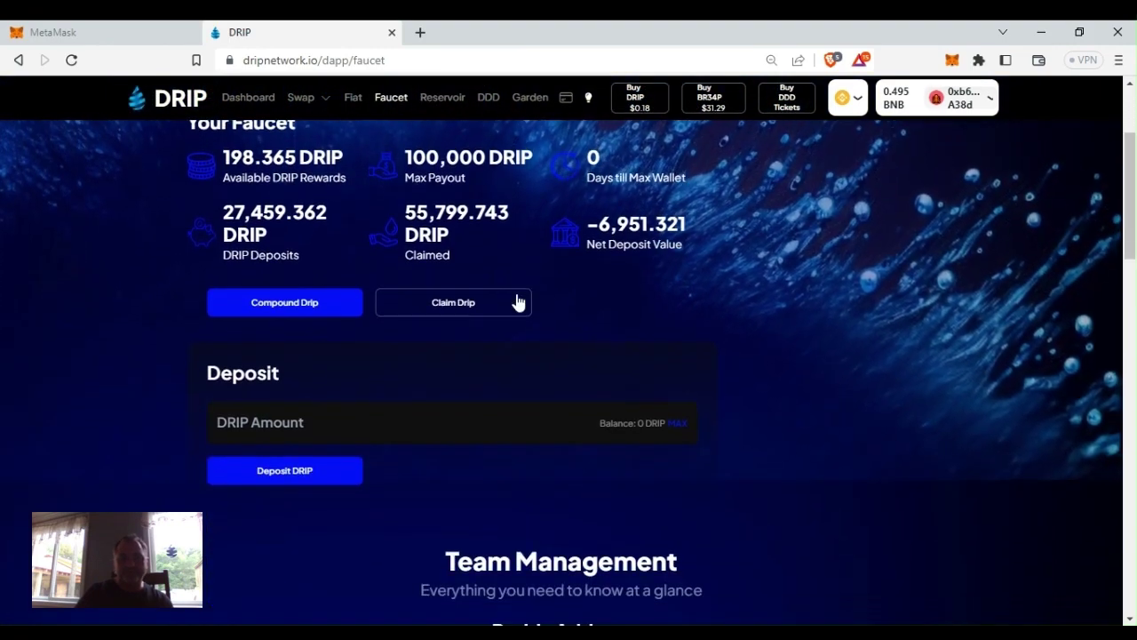
{"action": "left_click", "coordinate": [500, 311]}
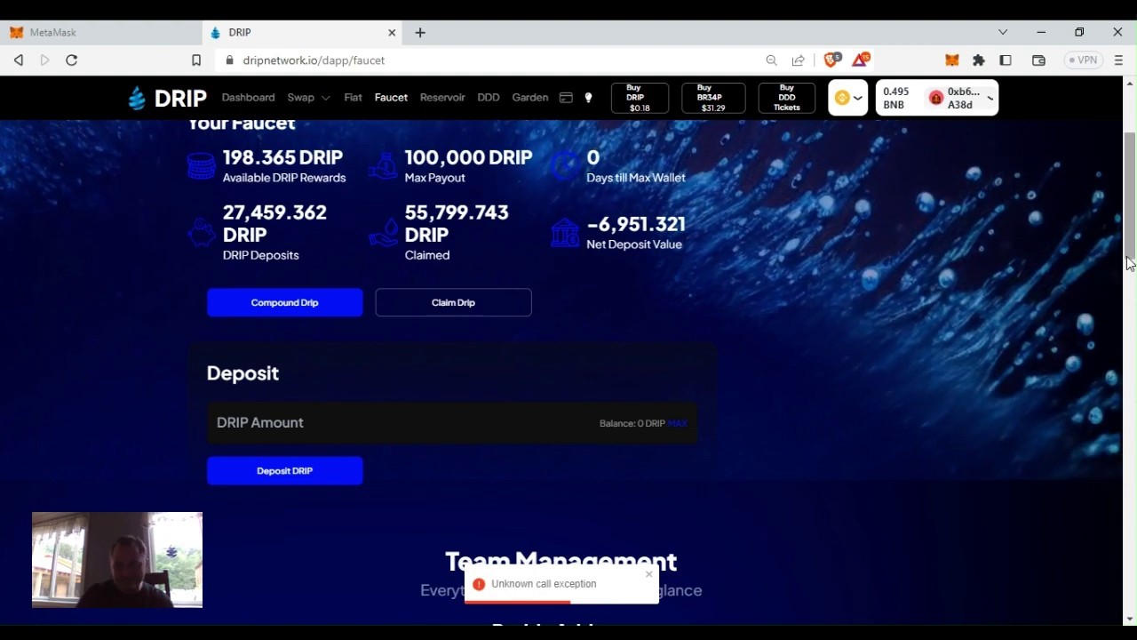
{"action": "mouse_move", "coordinate": [1129, 247]}
{"action": "left_mouse_down"}
{"action": "mouse_move", "coordinate": [1122, 417]}
{"action": "mouse_move", "coordinate": [1123, 228]}
{"action": "left_mouse_up"}
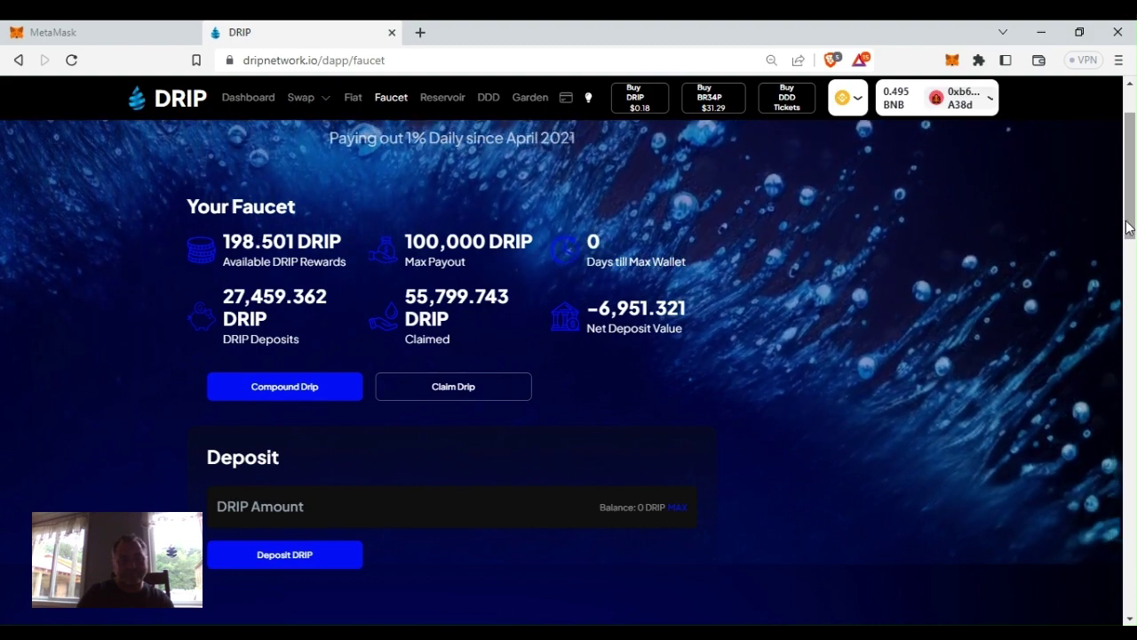
{"action": "left_click_drag", "start_coordinate": [1128, 226], "coordinate": [1040, 217]}
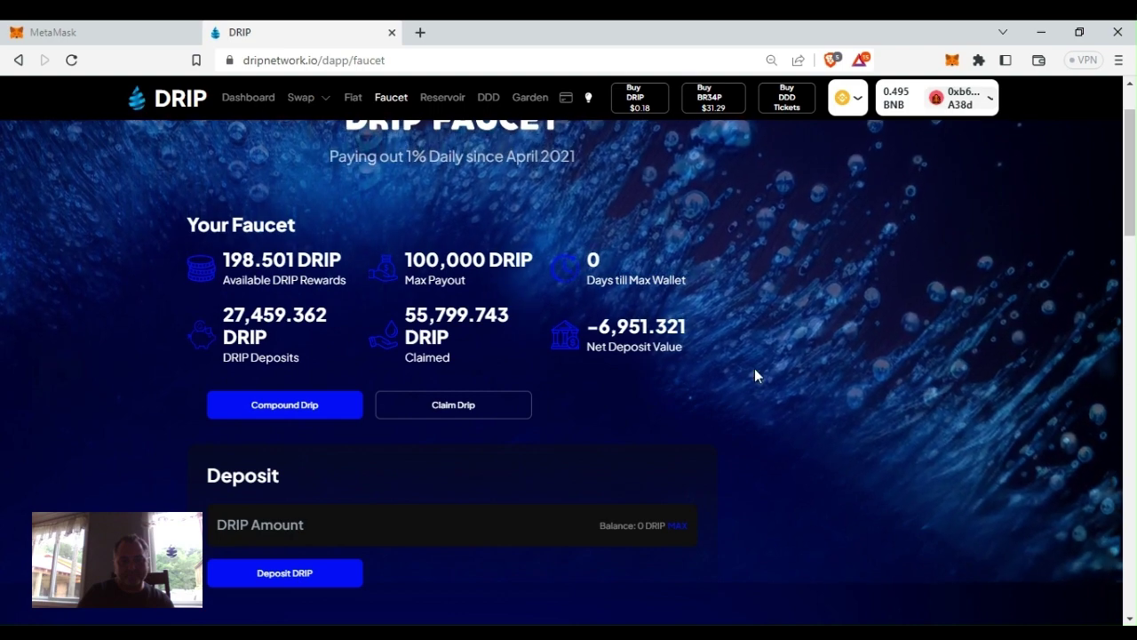
{"action": "left_click", "coordinate": [517, 405]}
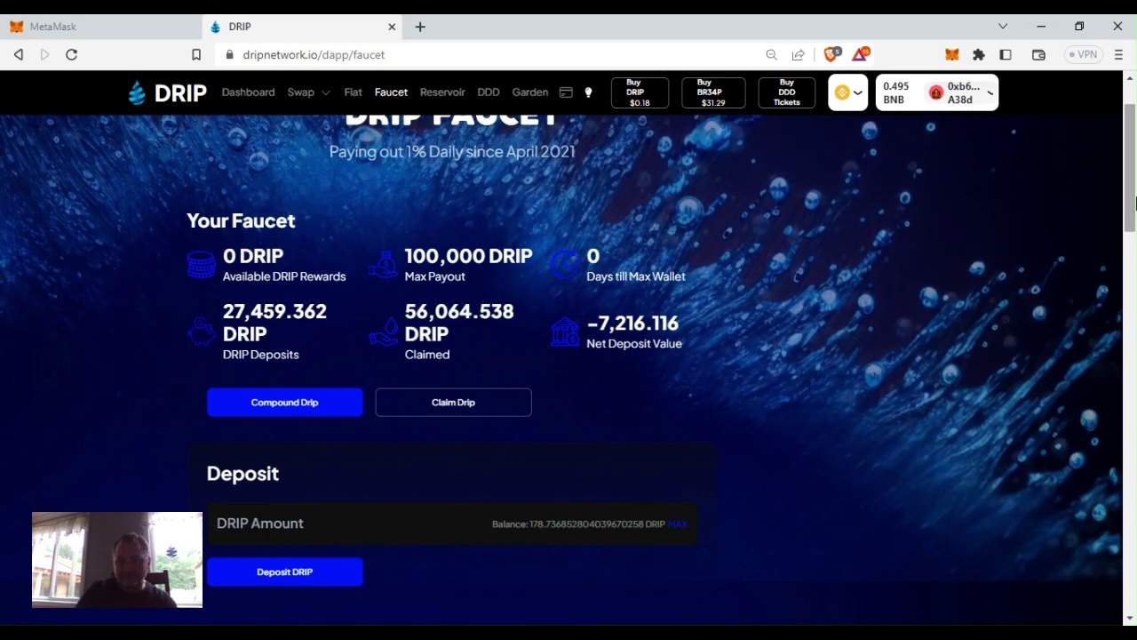
Open the Direct Airdrop form on the Faucet page, and copy the Maxi account's address in MetaMask.
{"action": "left_click_drag", "start_coordinate": [1129, 207], "coordinate": [1108, 365]}
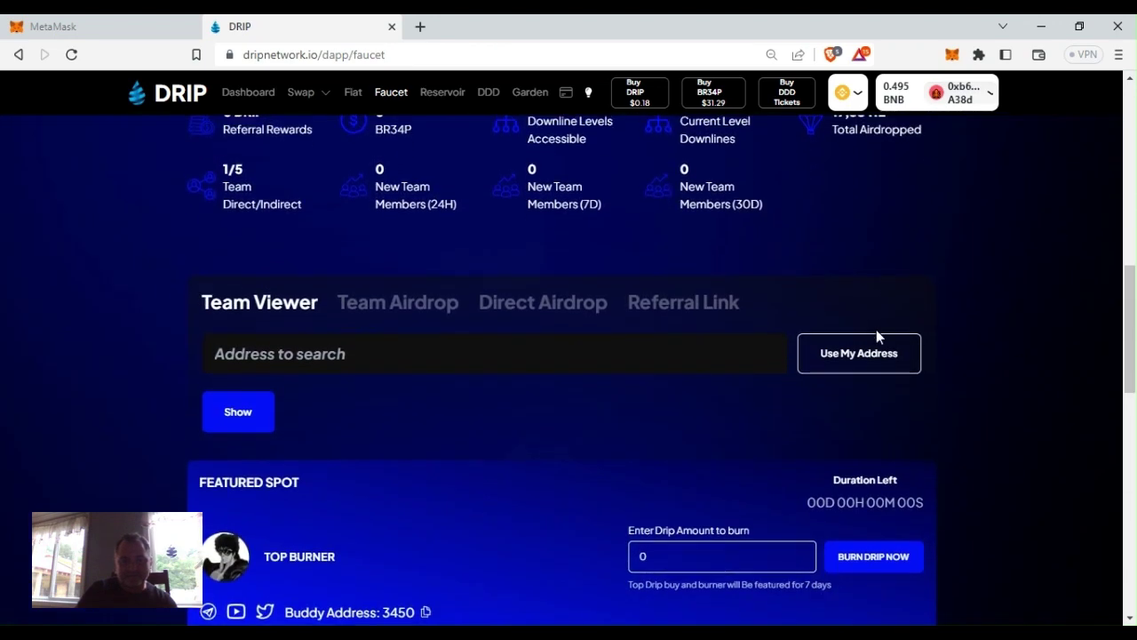
{"action": "left_click", "coordinate": [593, 307]}
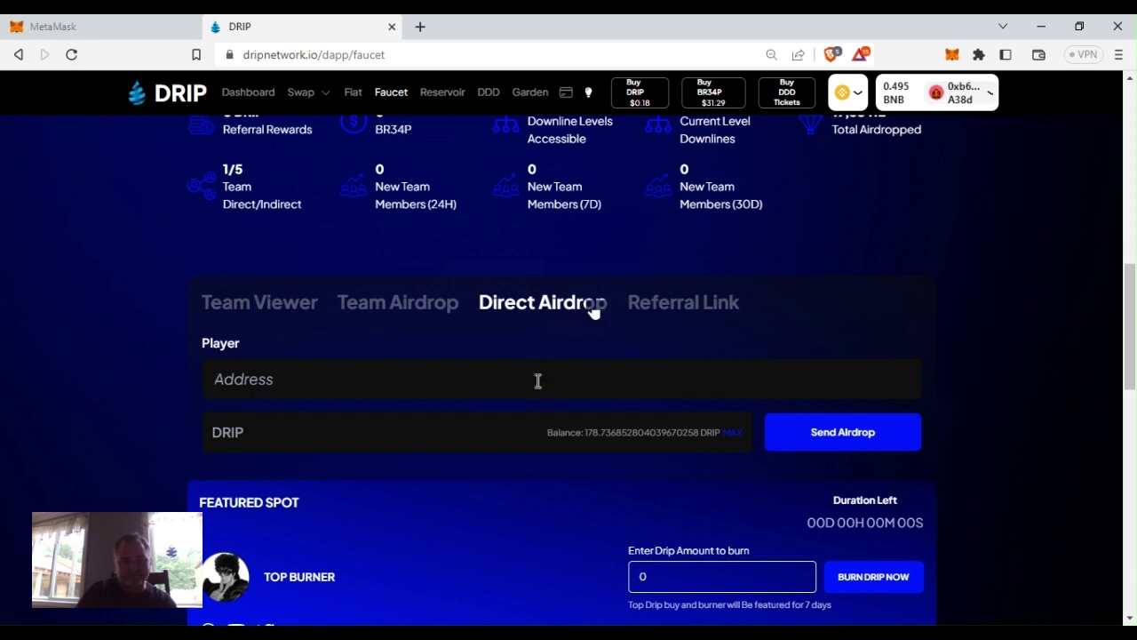
{"action": "left_click", "coordinate": [139, 28]}
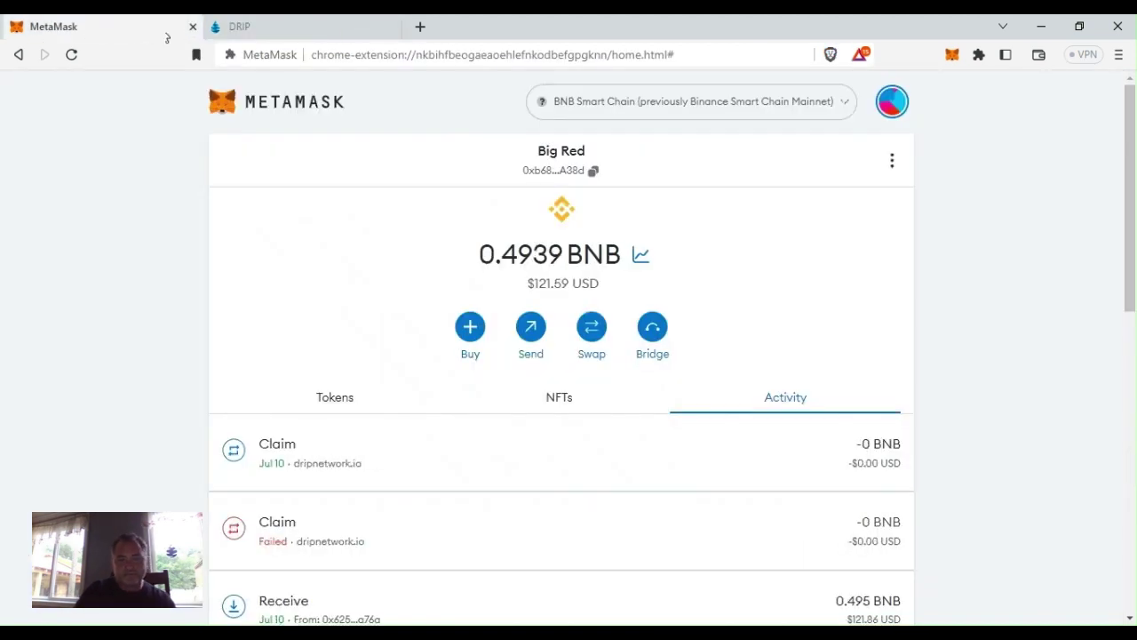
{"action": "left_click", "coordinate": [891, 103]}
{"action": "left_click_drag", "start_coordinate": [920, 240], "coordinate": [927, 351]}
{"action": "left_click", "coordinate": [761, 375]}
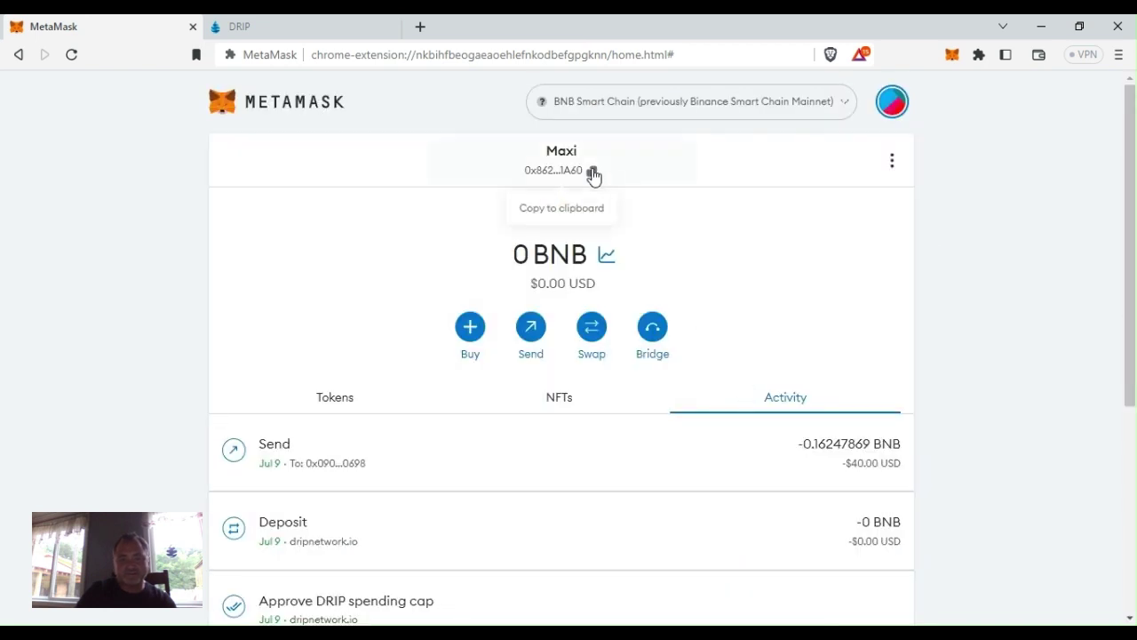
Paste the copied Maxi wallet address as the player in the DRIP site's Direct Airdrop form.
{"action": "left_click", "coordinate": [313, 22]}
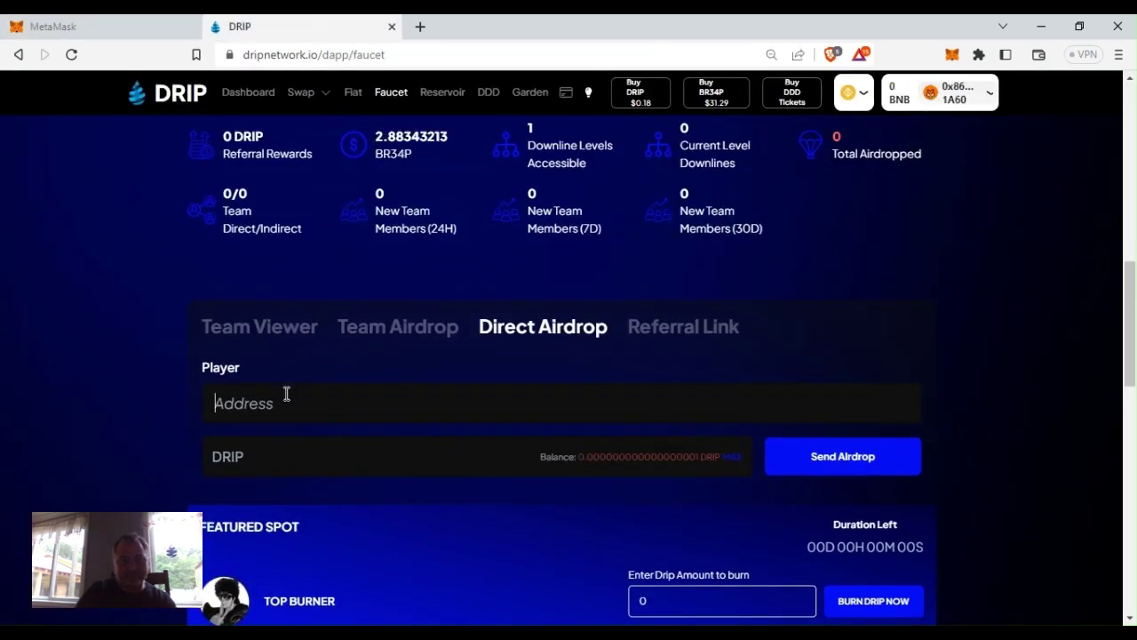
{"action": "right_click", "coordinate": [280, 400]}
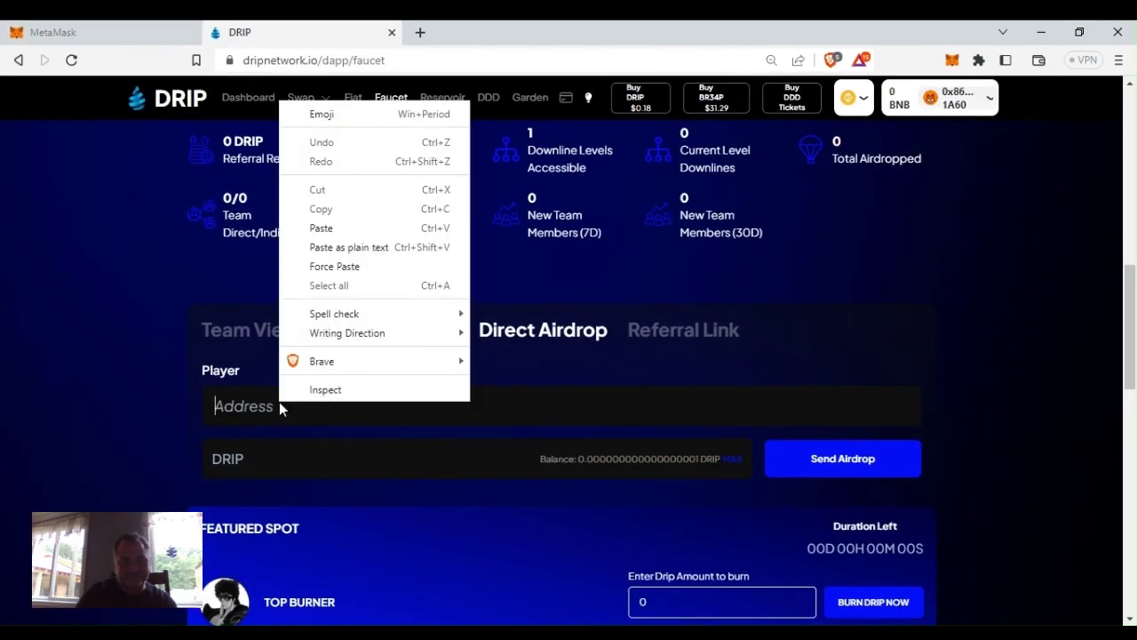
{"action": "left_click", "coordinate": [334, 228]}
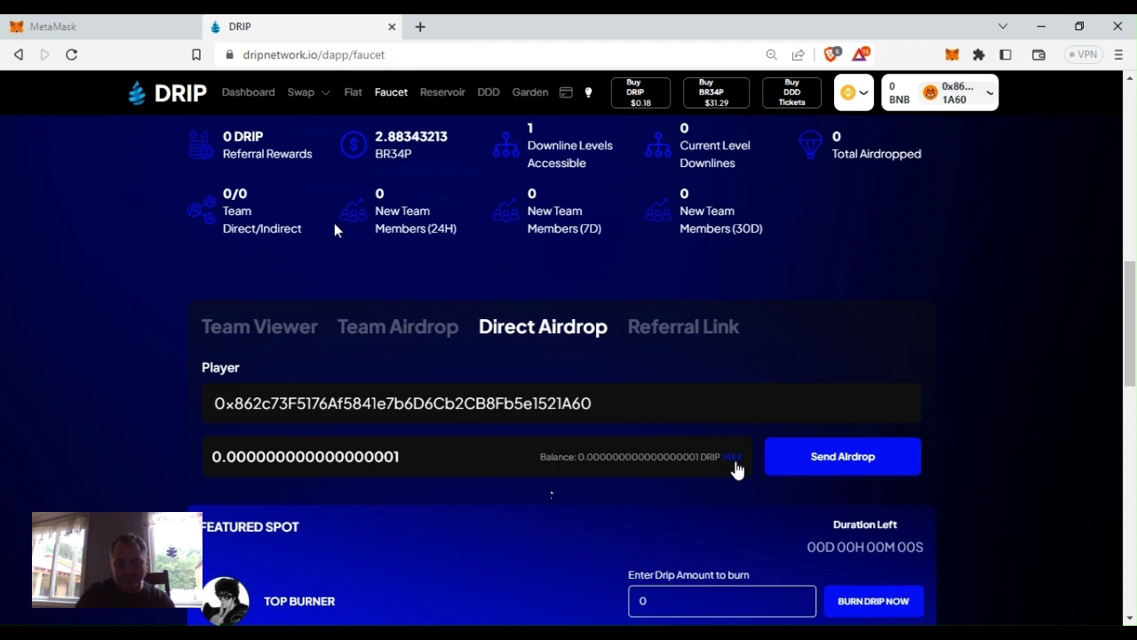
Check Maxi's faucet figures, and switch MetaMask back to the Big Red account for the DRIP Faucet page.
{"action": "left_click_drag", "start_coordinate": [1135, 355], "coordinate": [1131, 344]}
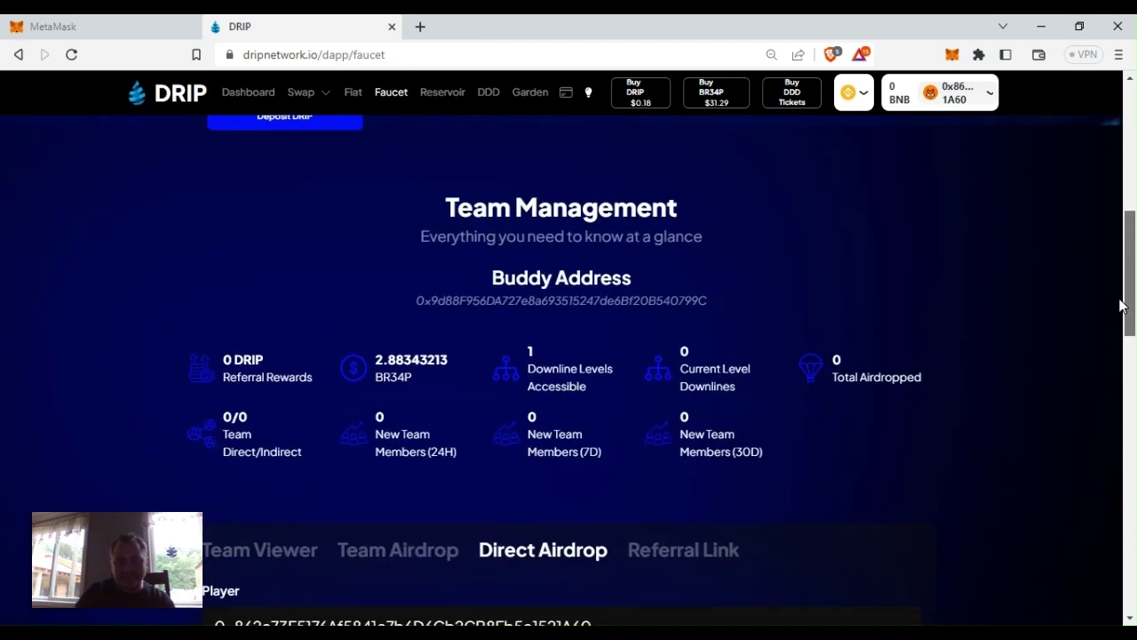
{"action": "left_click_drag", "start_coordinate": [1119, 304], "coordinate": [1116, 183]}
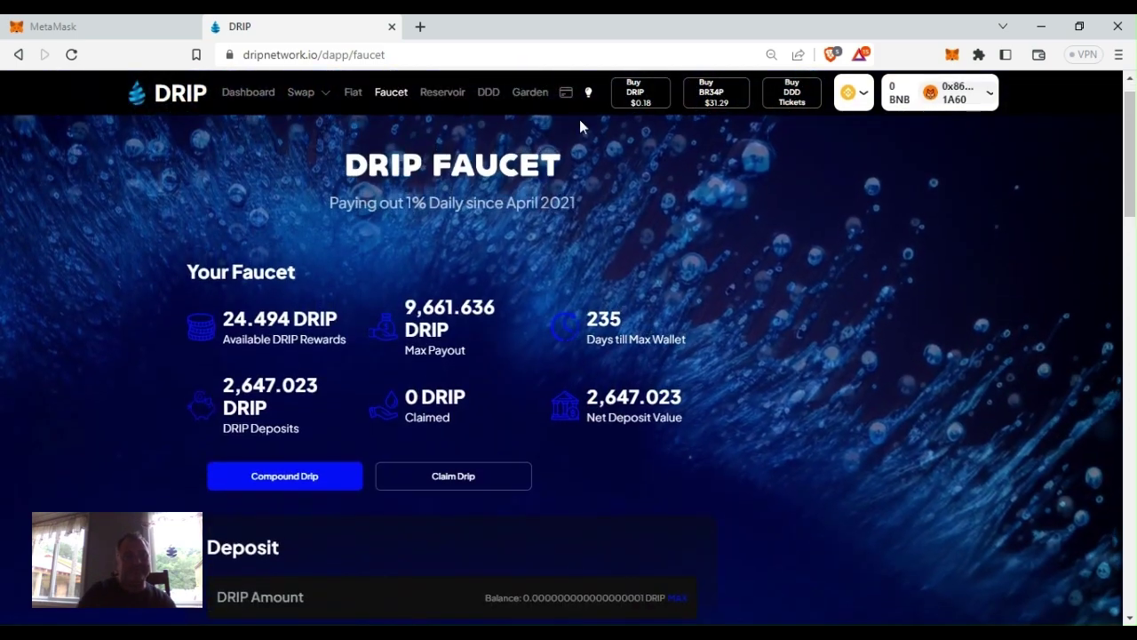
{"action": "left_click", "coordinate": [136, 35]}
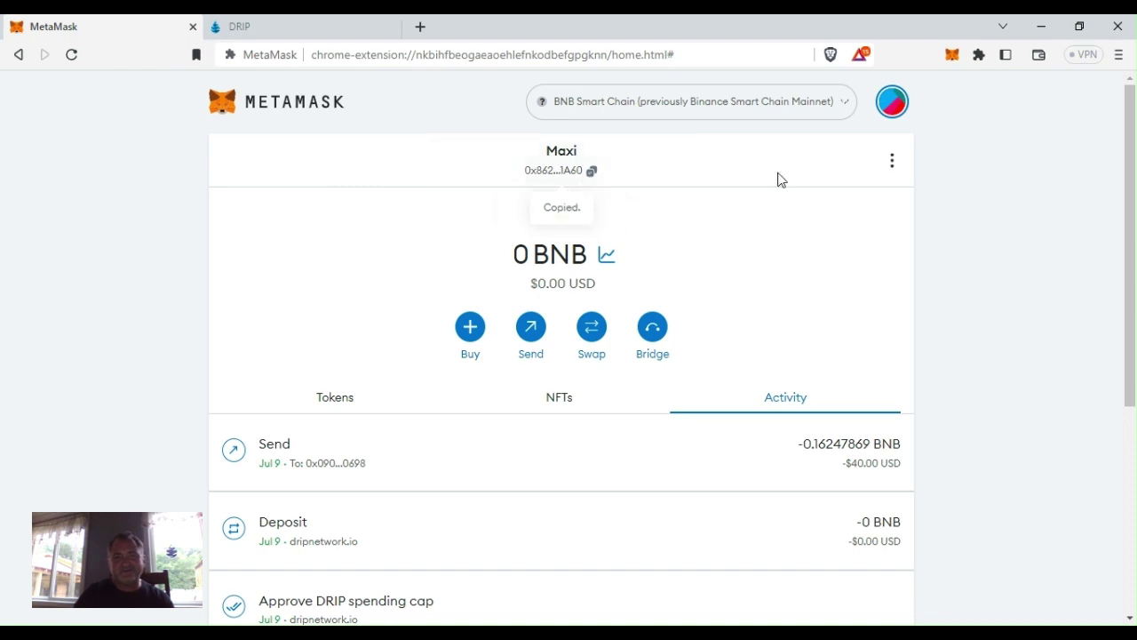
{"action": "left_click", "coordinate": [894, 105]}
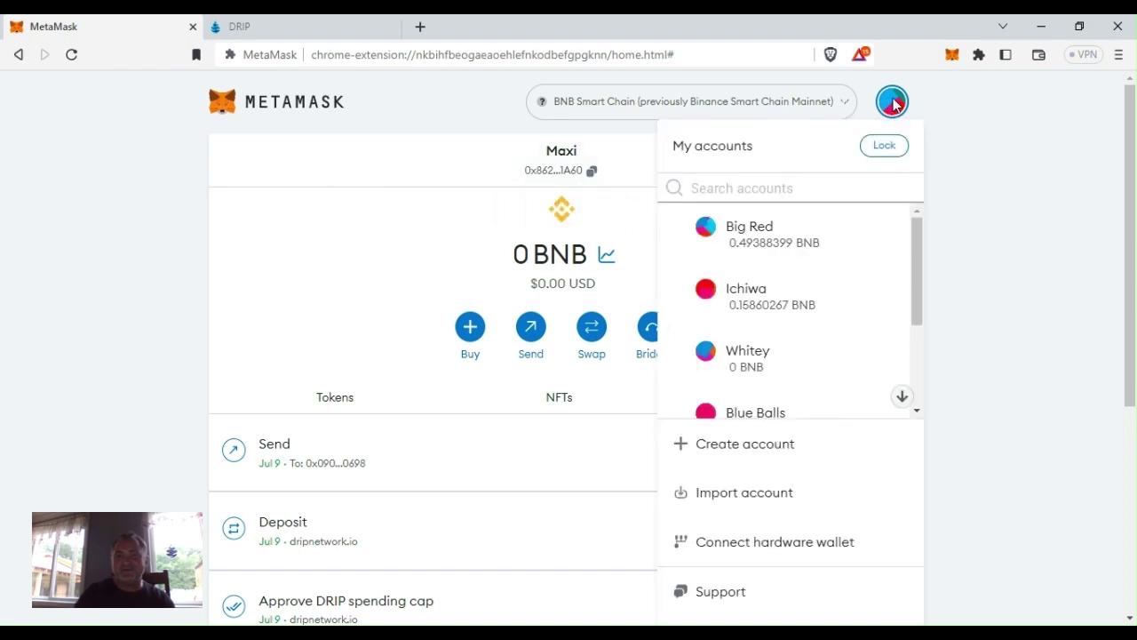
{"action": "left_click", "coordinate": [760, 230]}
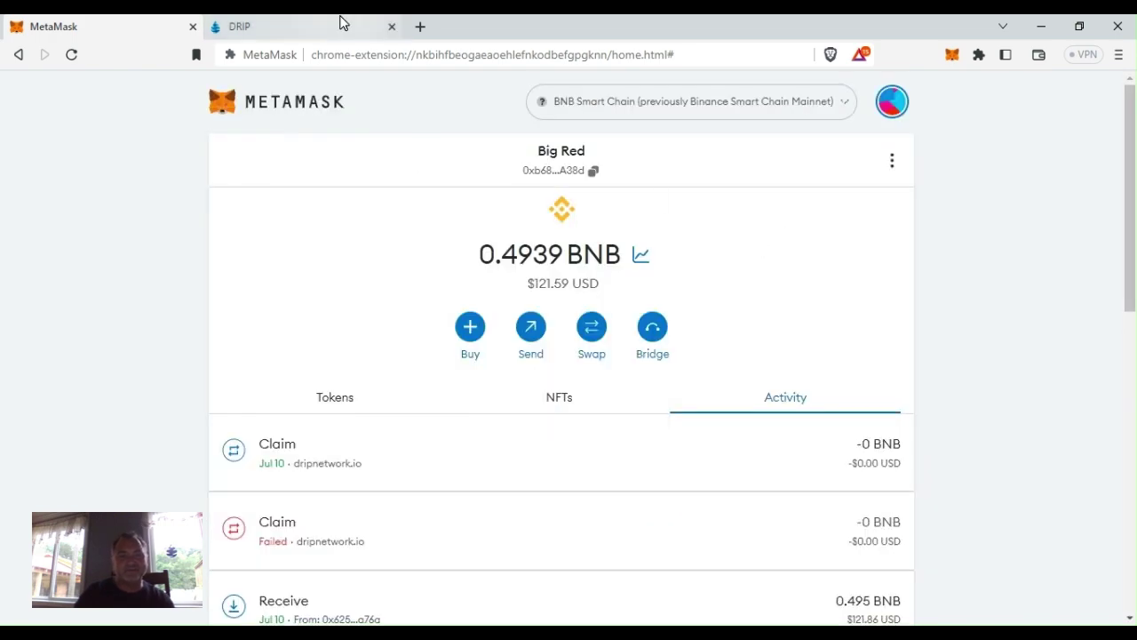
{"action": "left_click", "coordinate": [311, 27]}
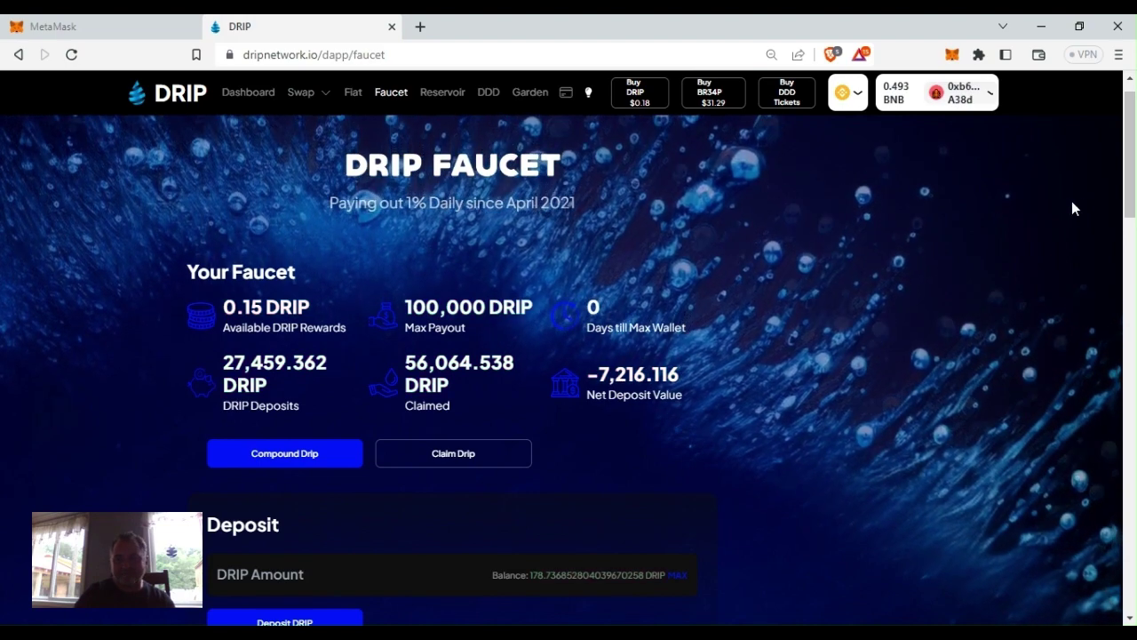
Replace the direct airdrop amount with 178 DRIP and send the airdrop to the Maxi wallet.
{"action": "left_click_drag", "start_coordinate": [1128, 196], "coordinate": [1126, 336]}
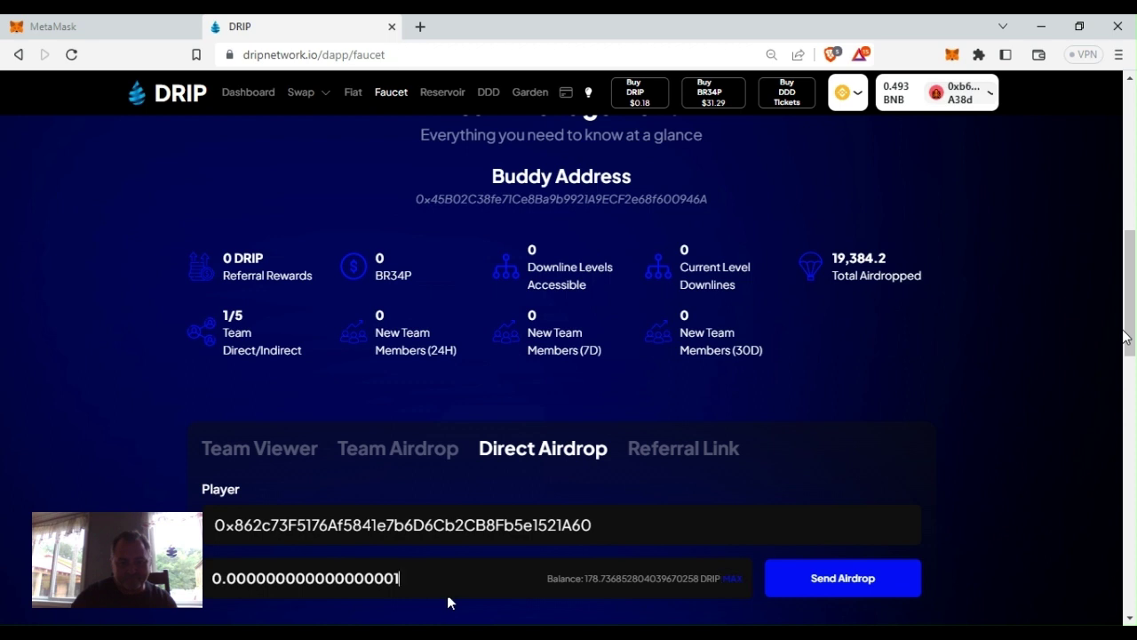
{"action": "key", "text": "BackSpace"}
{"action": "key", "text": "BackSpace"}
{"action": "key", "text": "BackSpace"}
{"action": "key", "text": "BackSpace"}
{"action": "key", "text": "BackSpace"}
{"action": "key", "text": "BackSpace"}
{"action": "key", "text": "BackSpace"}
{"action": "key", "text": "BackSpace"}
{"action": "key", "text": "BackSpace"}
{"action": "key", "text": "BackSpace"}
{"action": "key", "text": "BackSpace"}
{"action": "key", "text": "BackSpace"}
{"action": "key", "text": "BackSpace"}
{"action": "key", "text": "BackSpace"}
{"action": "key", "text": "BackSpace"}
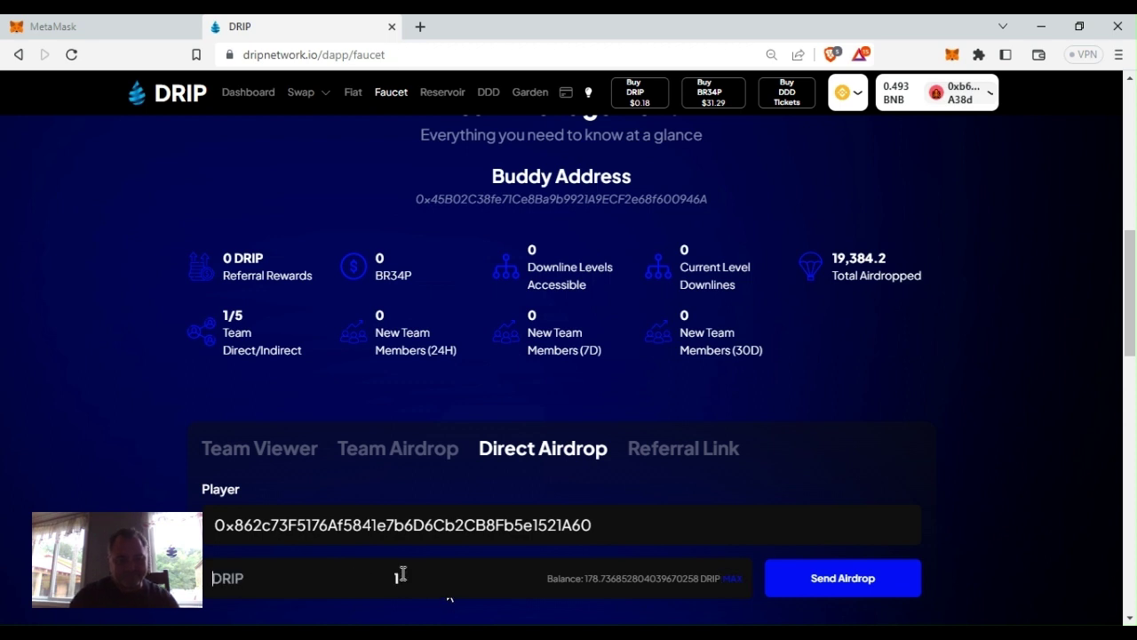
{"action": "type", "text": "178"}
{"action": "left_click", "coordinate": [841, 578]}
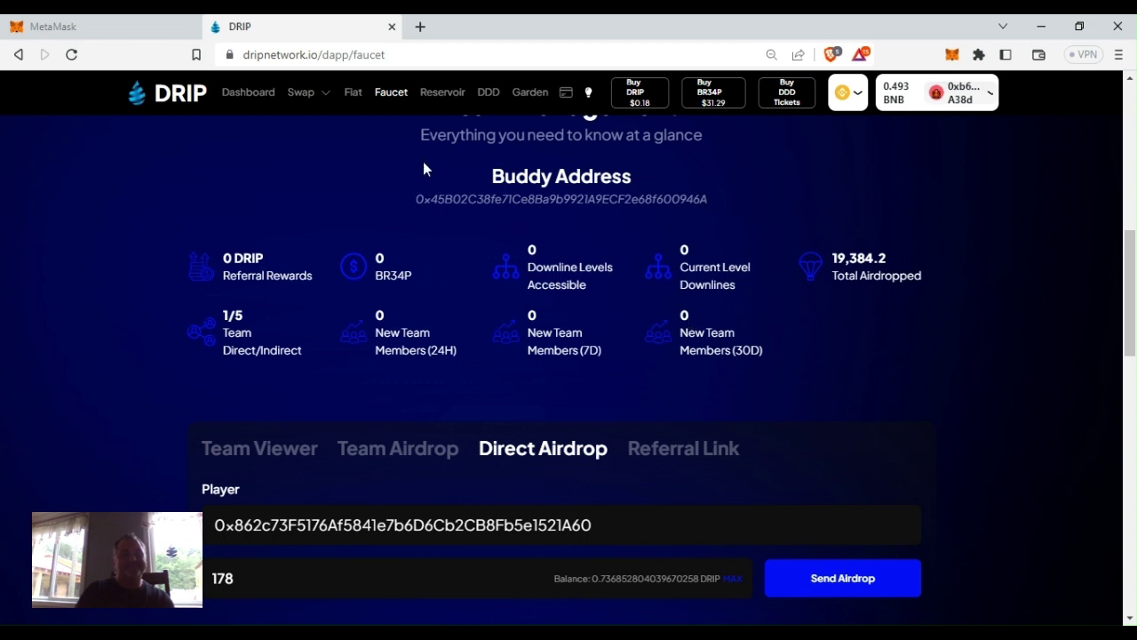
Transfer the maximum BNB amount from Big Red to the Whitey account in MetaMask and confirm the transaction.
{"action": "left_click", "coordinate": [151, 28]}
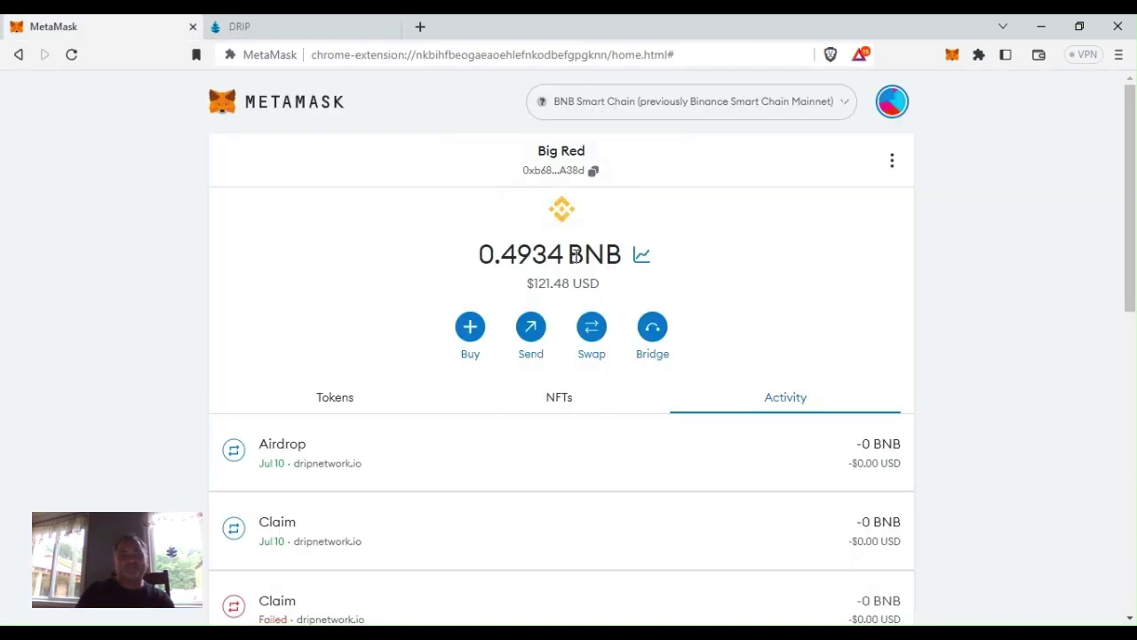
{"action": "left_click", "coordinate": [531, 336]}
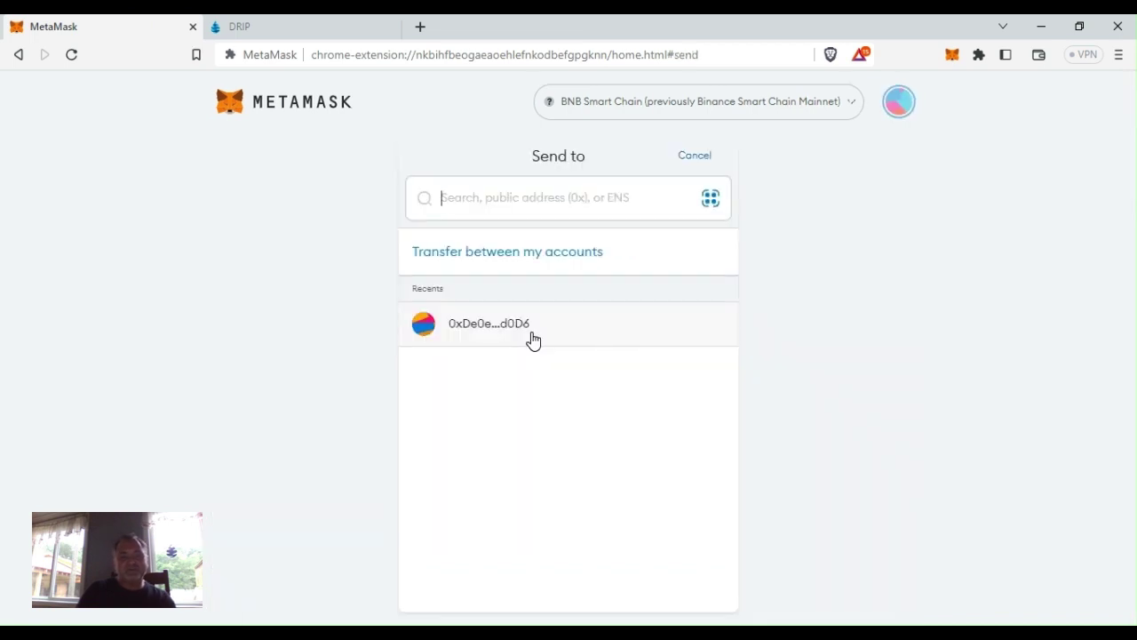
{"action": "left_click", "coordinate": [534, 257]}
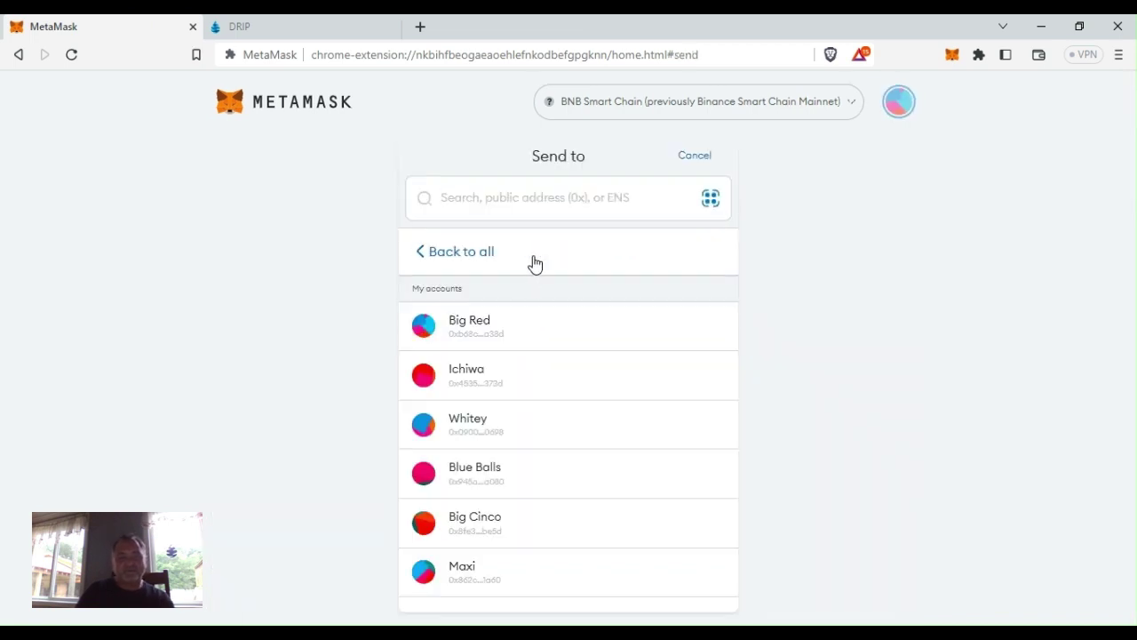
{"action": "left_click", "coordinate": [482, 428]}
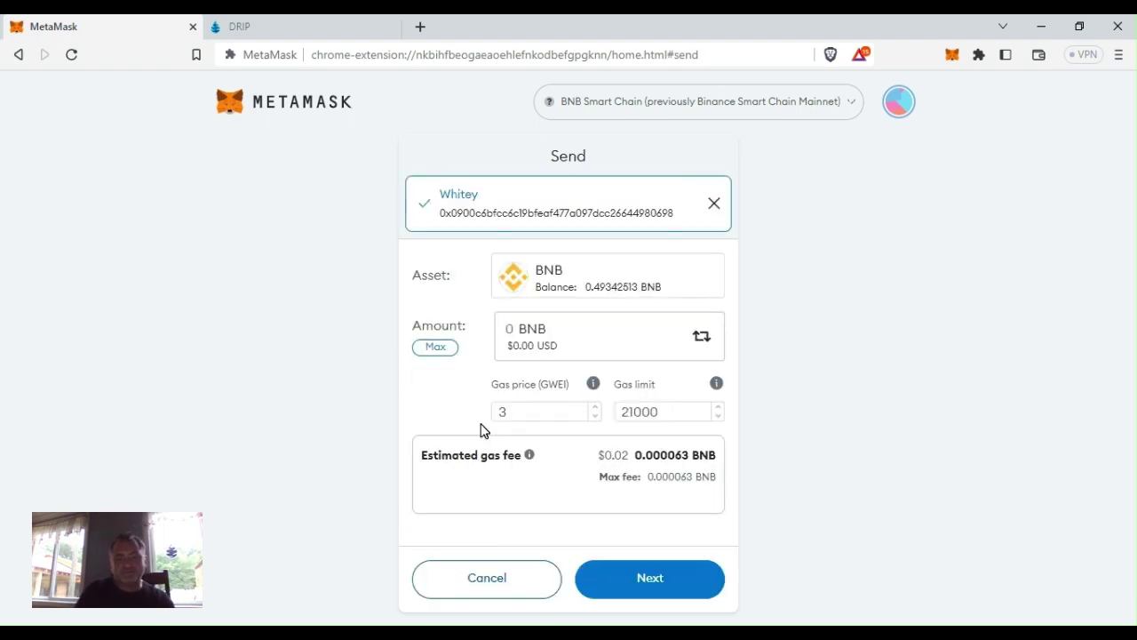
{"action": "left_click", "coordinate": [435, 348]}
{"action": "left_click", "coordinate": [639, 586]}
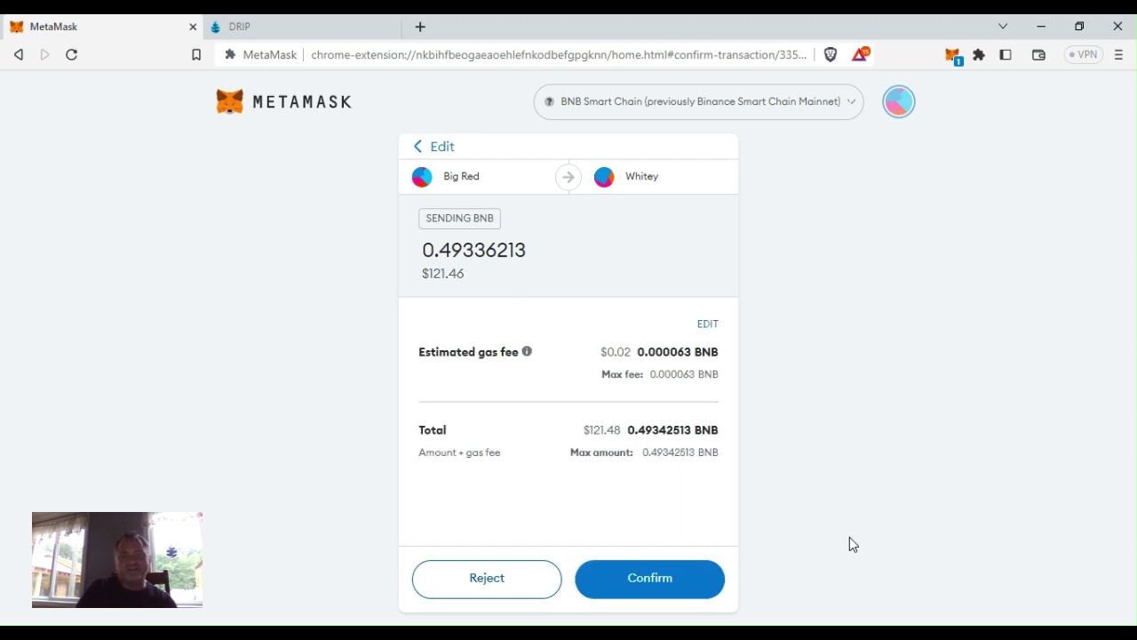
{"action": "left_click", "coordinate": [674, 578]}
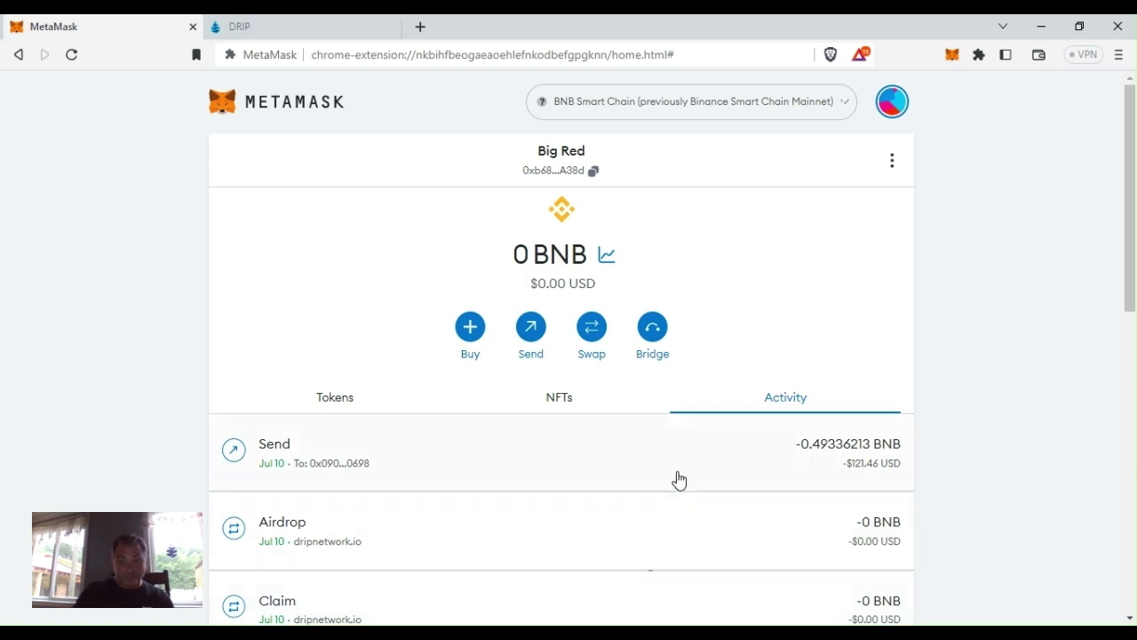
Switch MetaMask to the Whitey account and return to the DRIP Faucet page.
{"action": "left_click", "coordinate": [886, 106]}
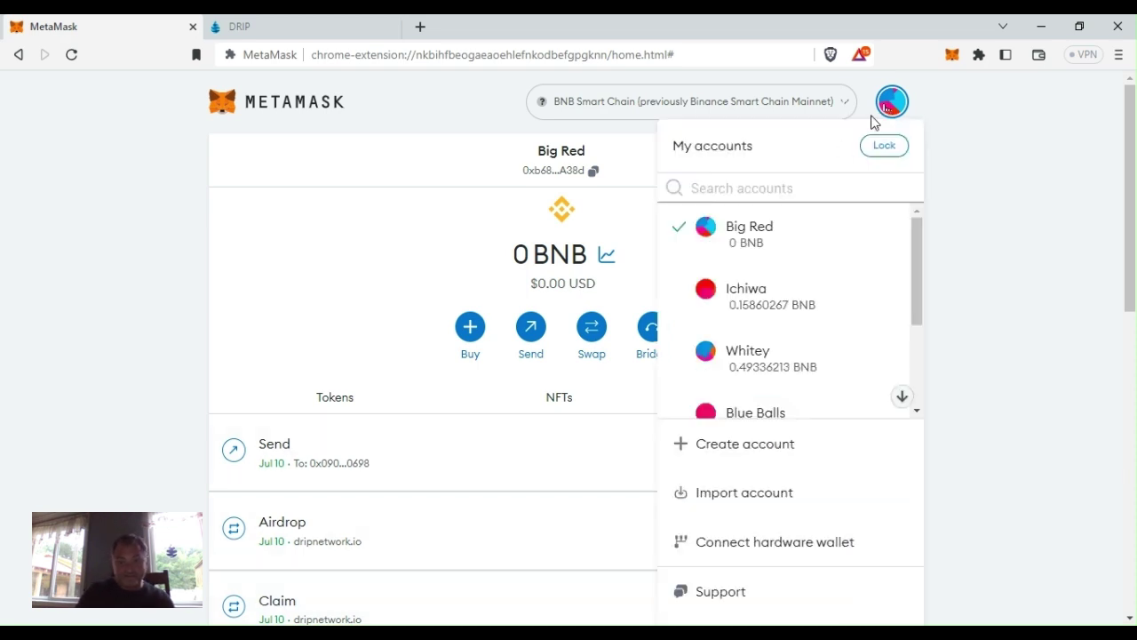
{"action": "left_click", "coordinate": [747, 356]}
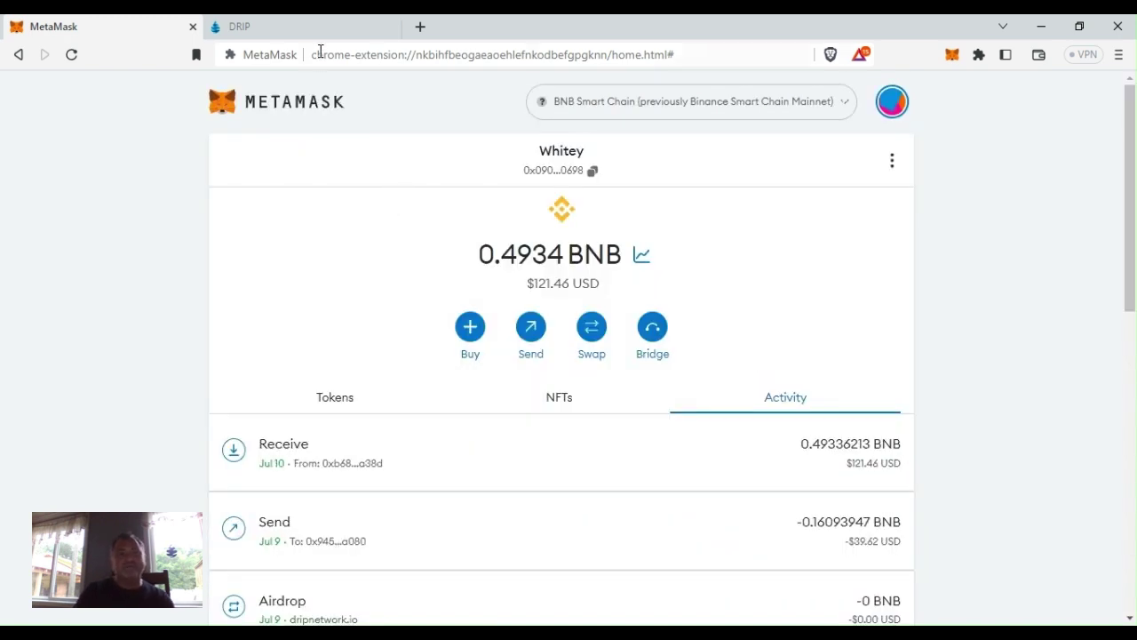
{"action": "left_click", "coordinate": [302, 26]}
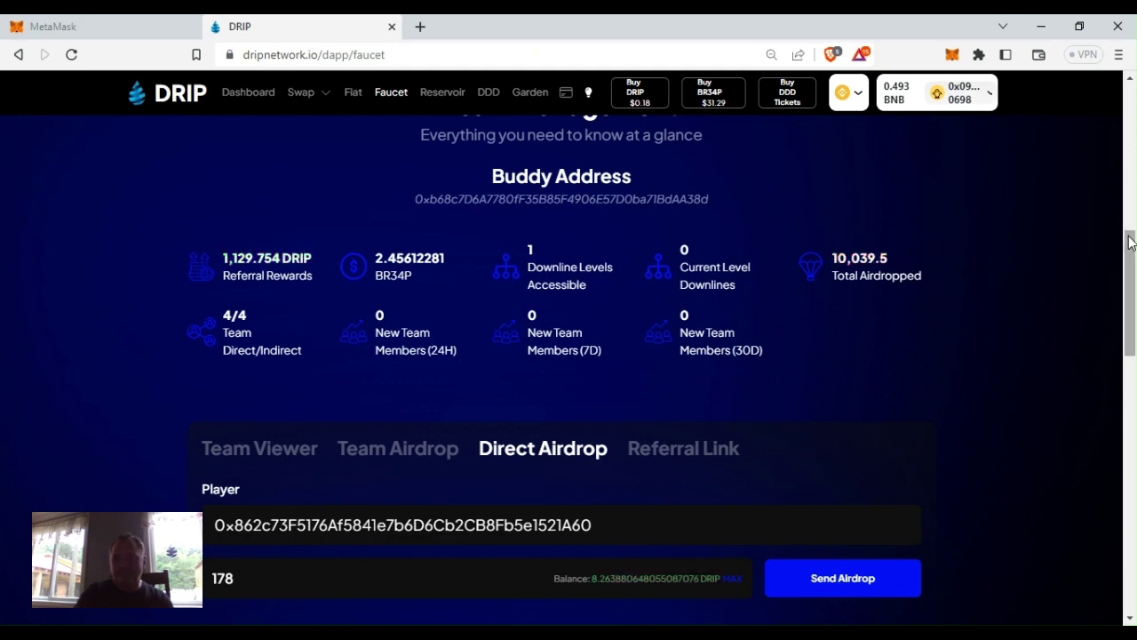
Claim the available DRIP rewards under Your Faucet for the Whitey wallet.
{"action": "scroll", "coordinate": [1116, 164], "scroll_direction": "up", "scroll_amount": 5}
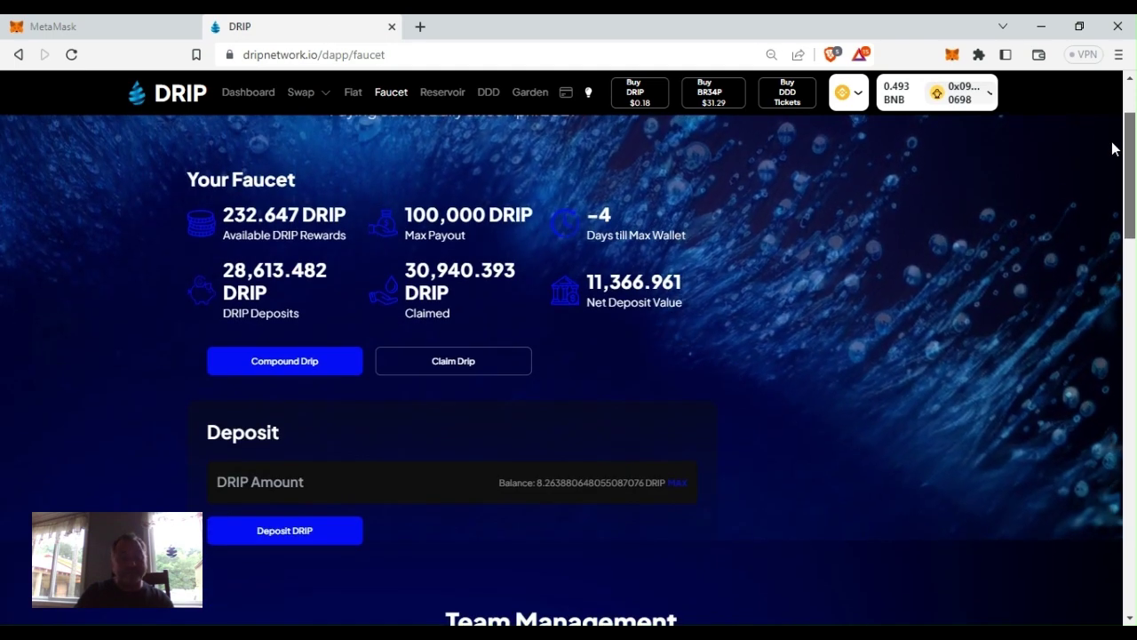
{"action": "scroll", "coordinate": [1111, 144], "scroll_direction": "down", "scroll_amount": 1}
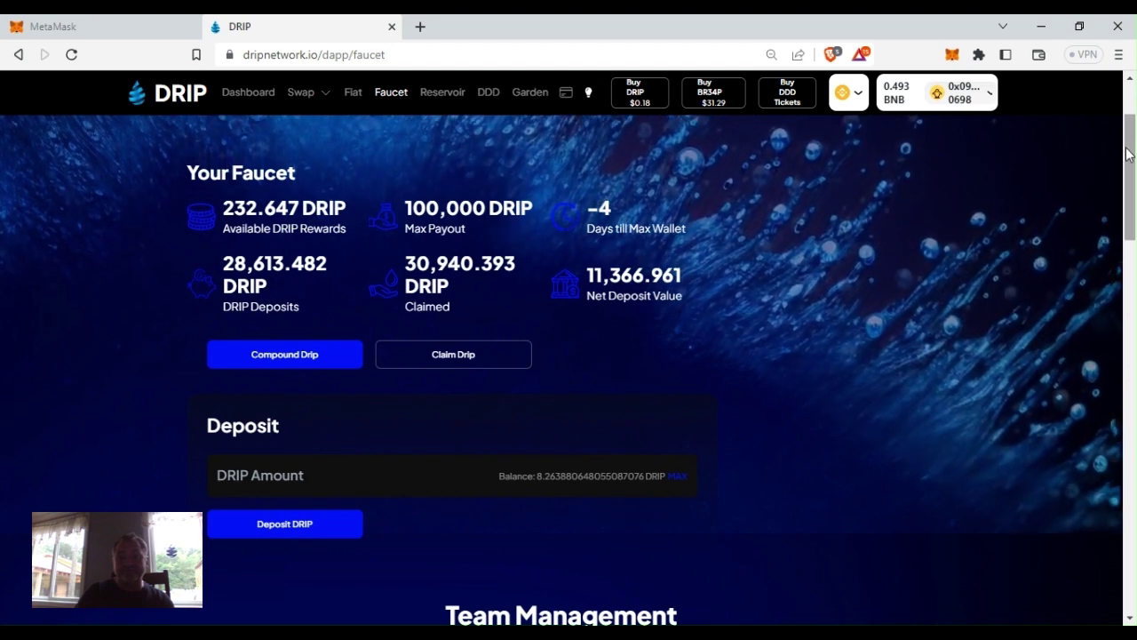
{"action": "scroll", "coordinate": [1128, 156], "scroll_direction": "down", "scroll_amount": 1}
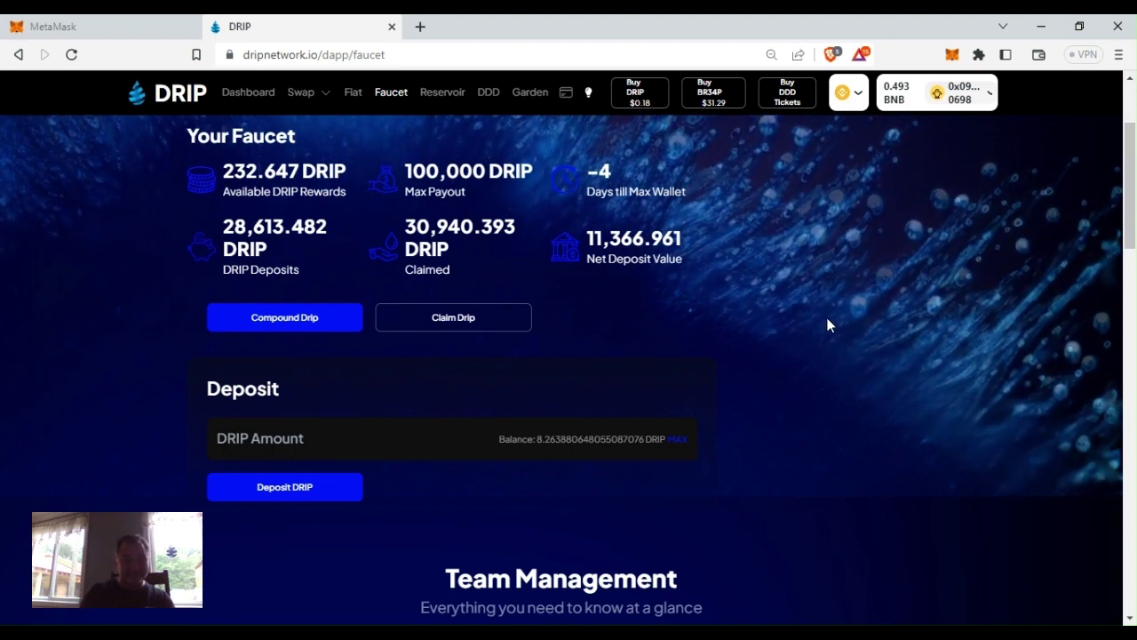
{"action": "left_click", "coordinate": [489, 323]}
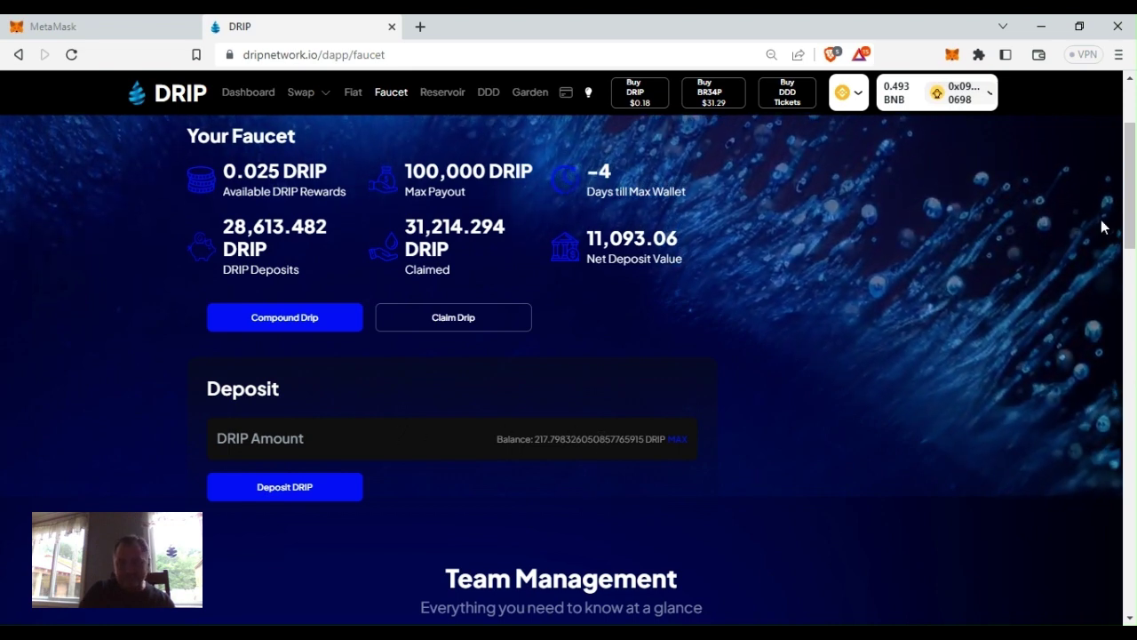
Set the direct airdrop amount to 217 DRIP and send it from Whitey to the Maxi wallet.
{"action": "left_click_drag", "start_coordinate": [1127, 222], "coordinate": [1128, 358]}
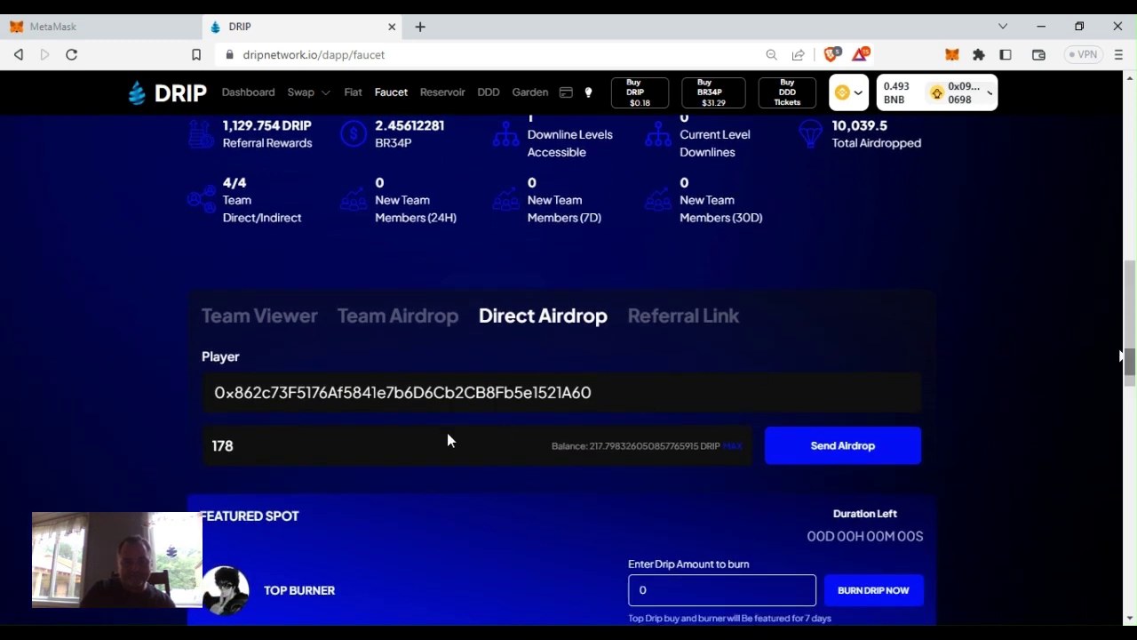
{"action": "left_click", "coordinate": [274, 452]}
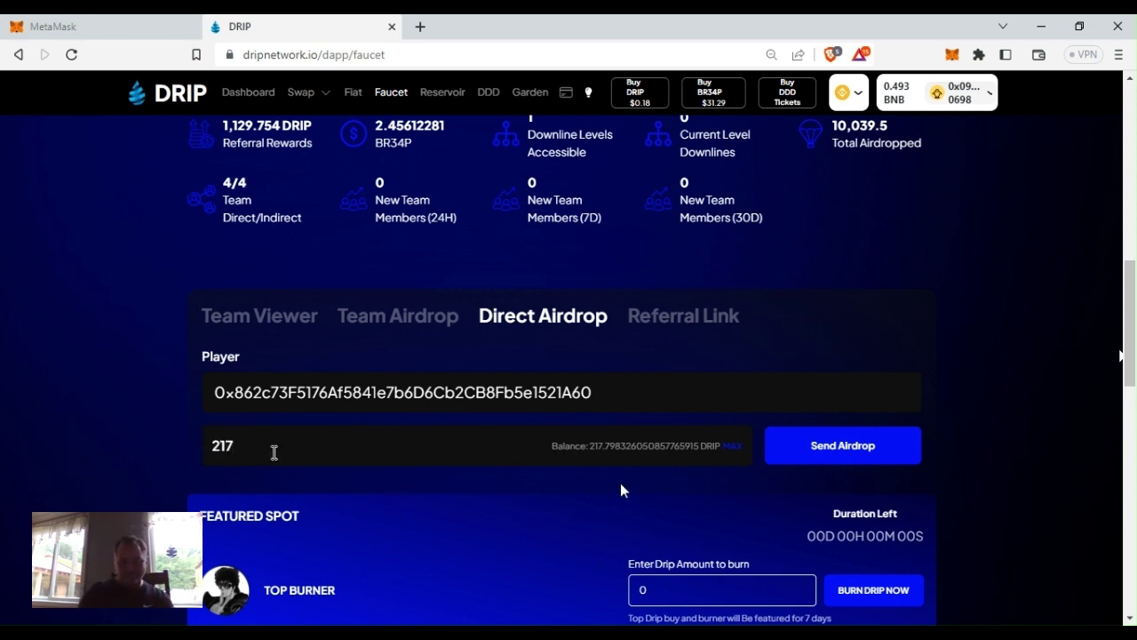
{"action": "left_click", "coordinate": [803, 453]}
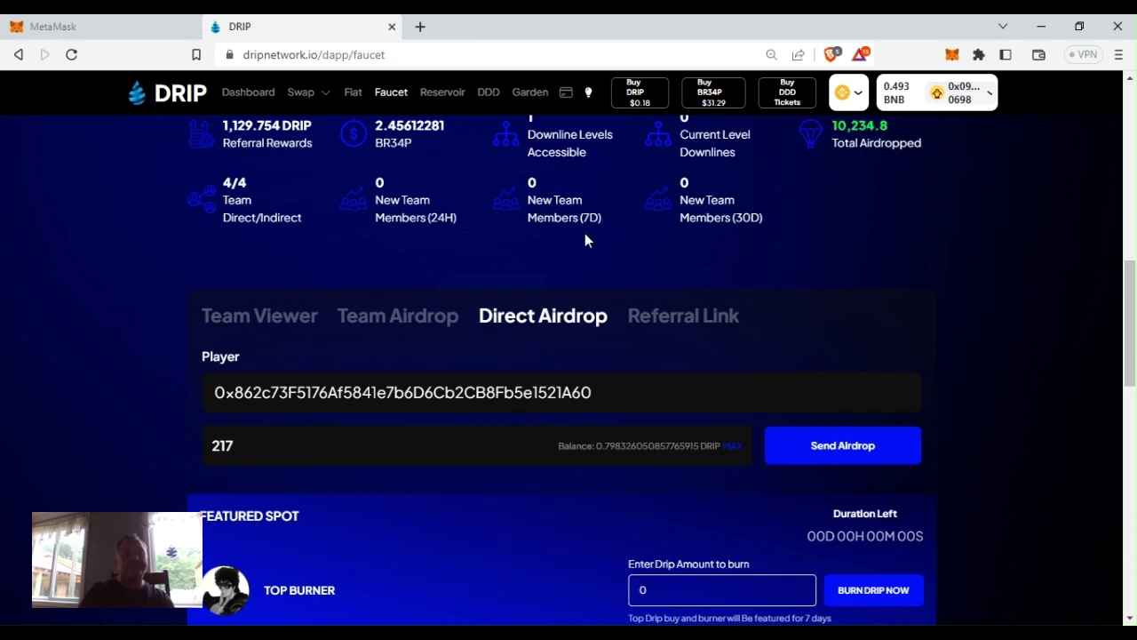
Switch to MetaMask with the Whitey wallet active.
{"action": "left_click", "coordinate": [145, 36]}
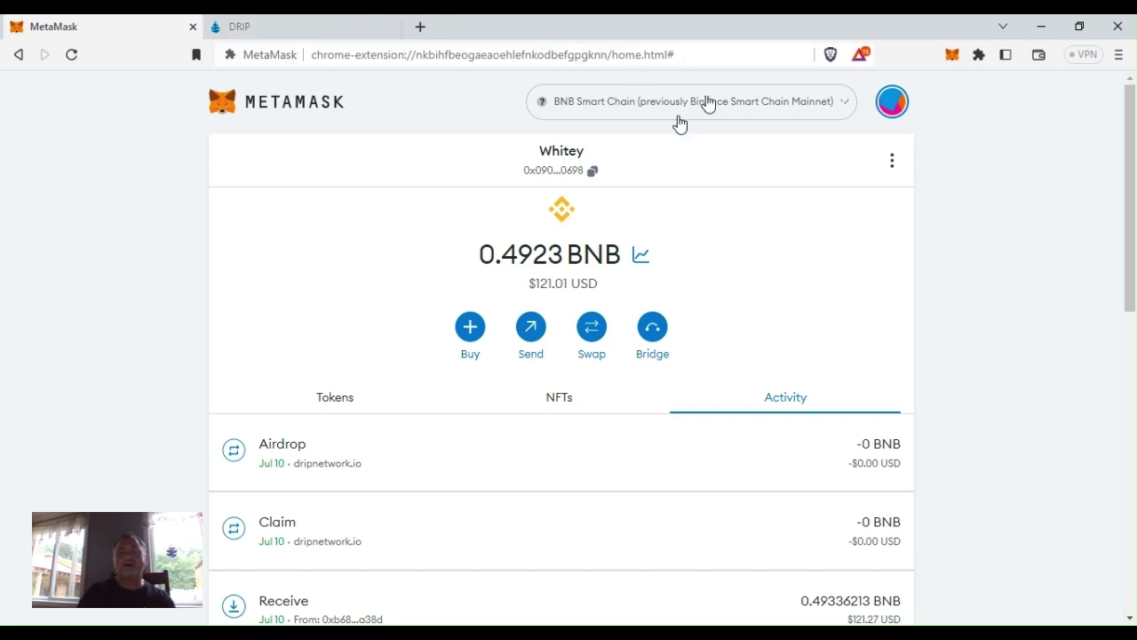
{"action": "left_click", "coordinate": [888, 112]}
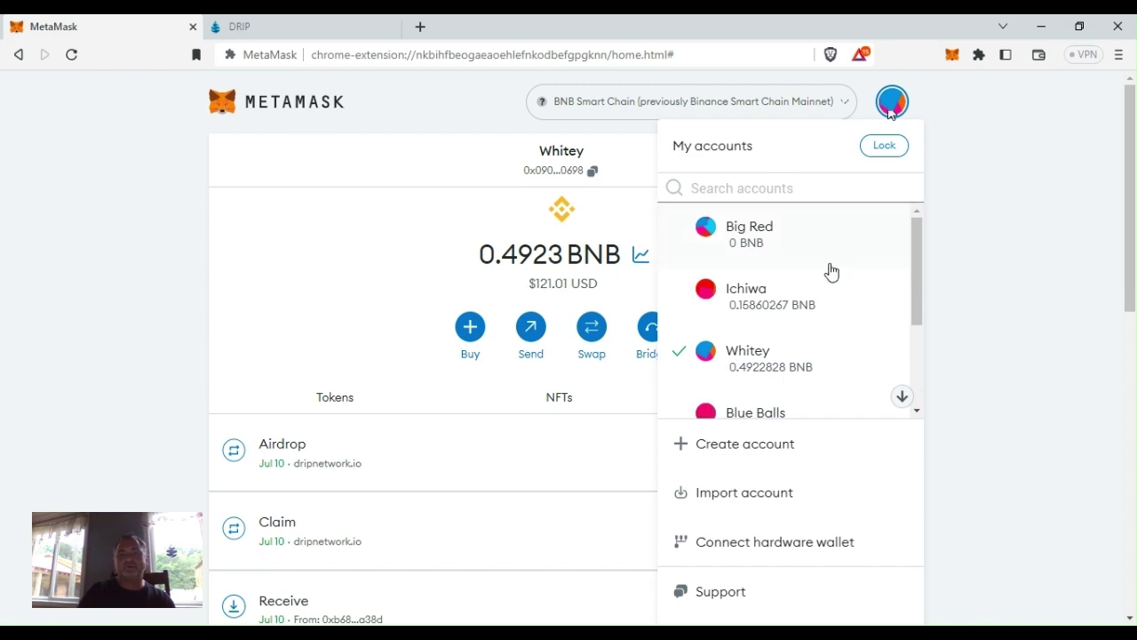
{"action": "scroll", "coordinate": [755, 318], "scroll_direction": "down", "scroll_amount": 2}
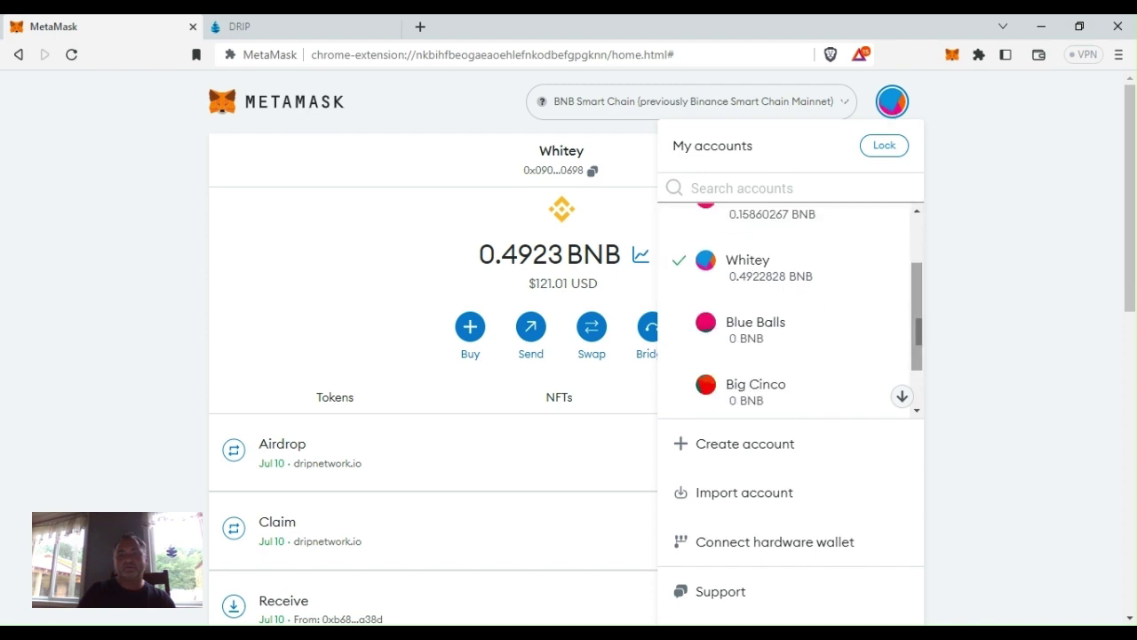
{"action": "left_click", "coordinate": [753, 332]}
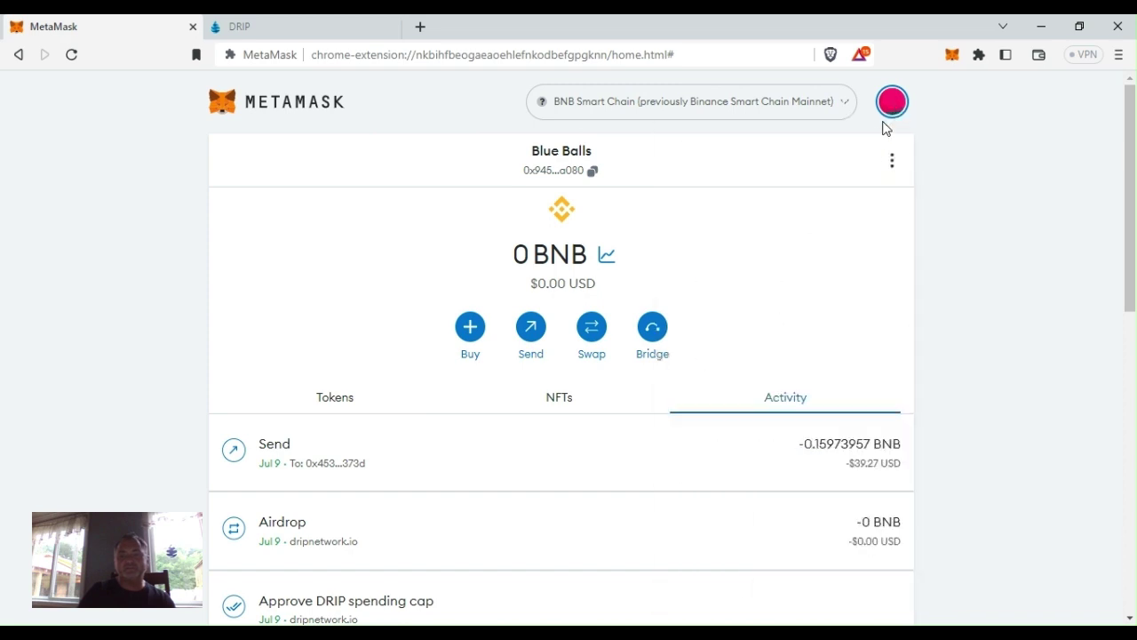
{"action": "left_click", "coordinate": [894, 108]}
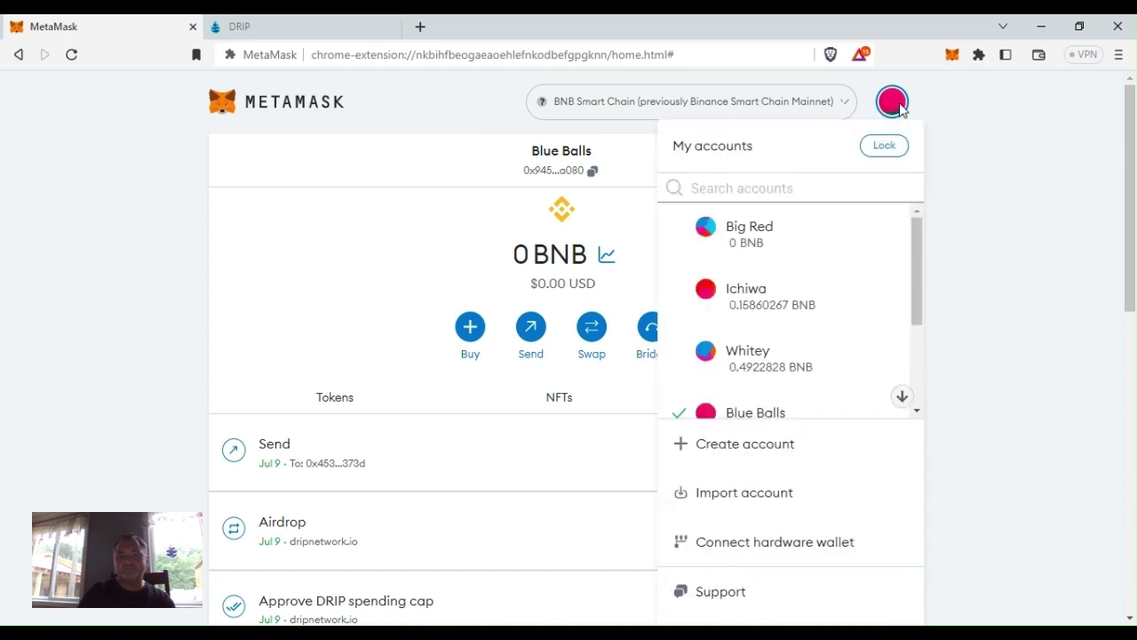
{"action": "double_click", "coordinate": [778, 410]}
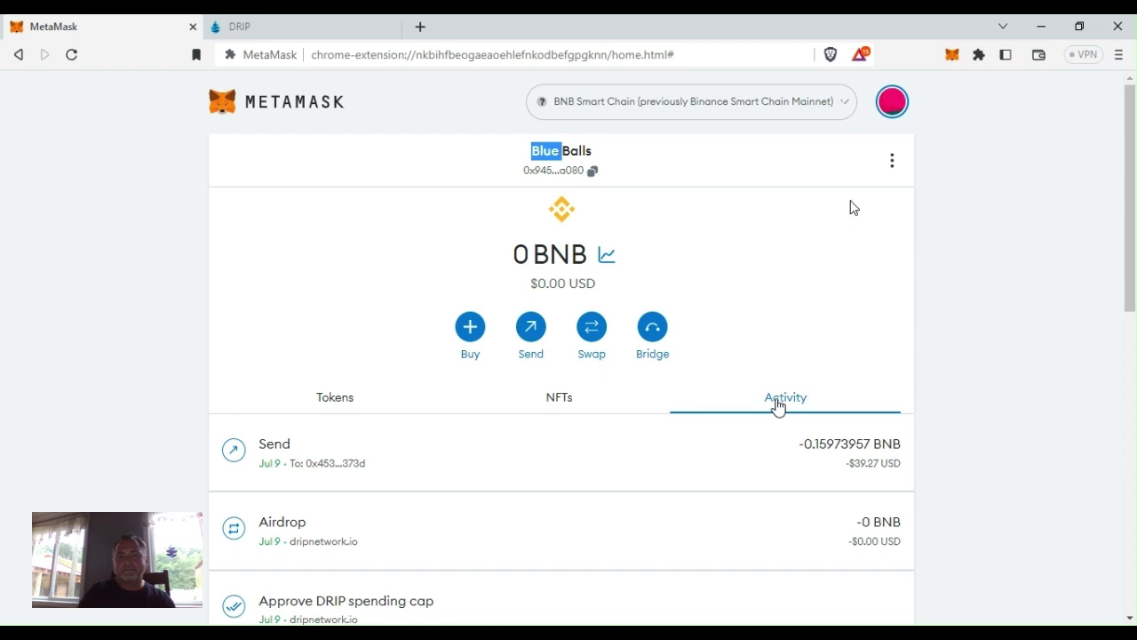
{"action": "left_click", "coordinate": [892, 103]}
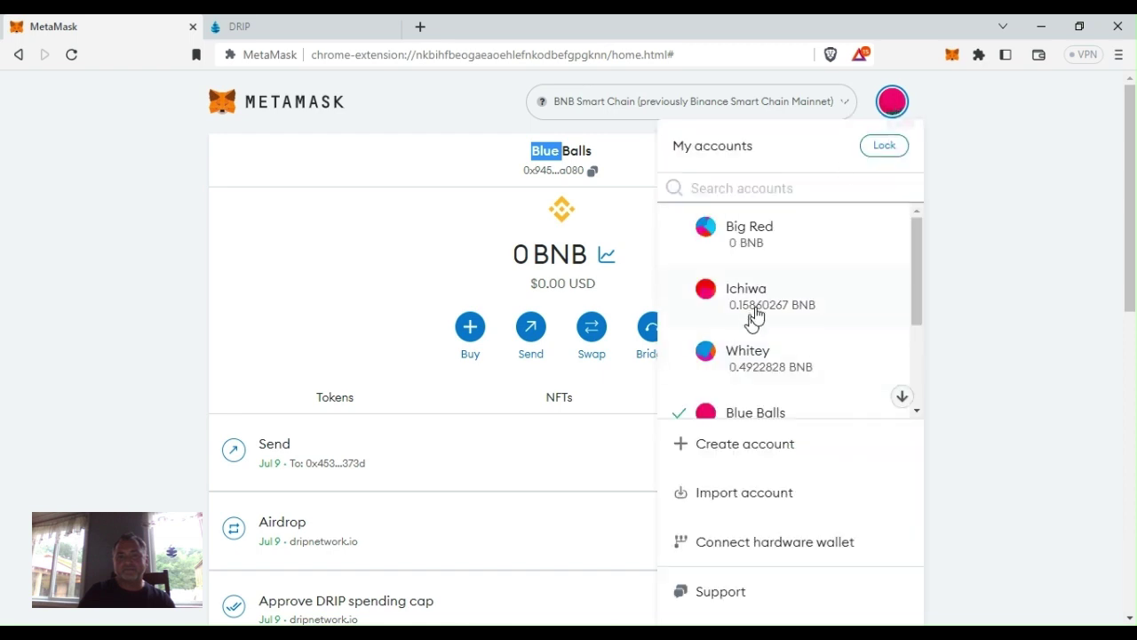
{"action": "left_click", "coordinate": [757, 360]}
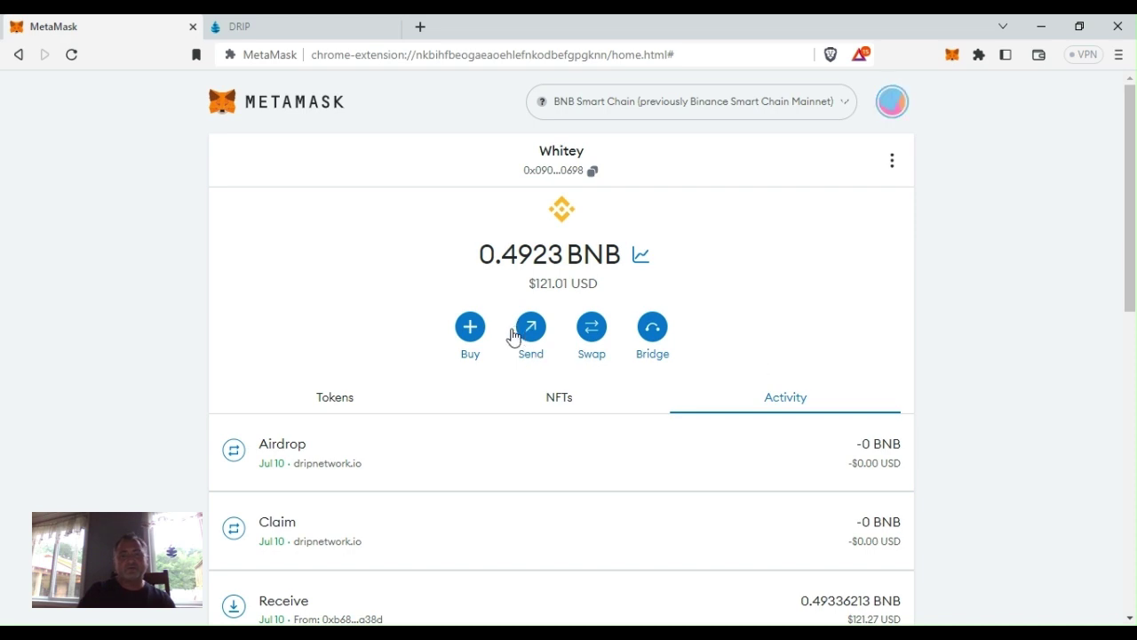
{"action": "left_click", "coordinate": [526, 334]}
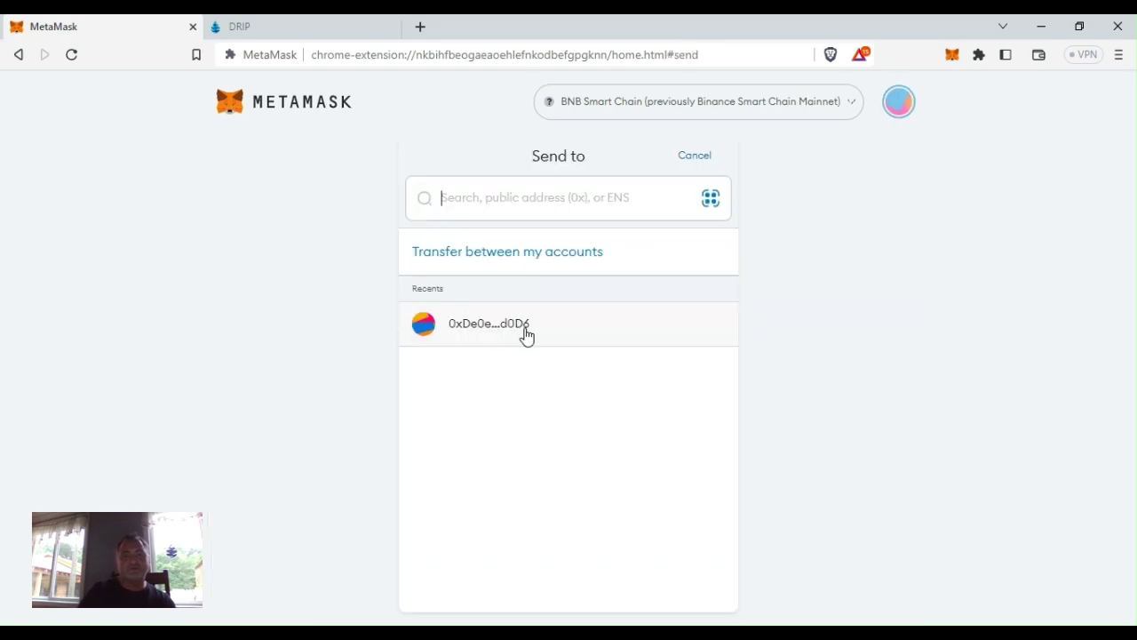
{"action": "left_click", "coordinate": [538, 259]}
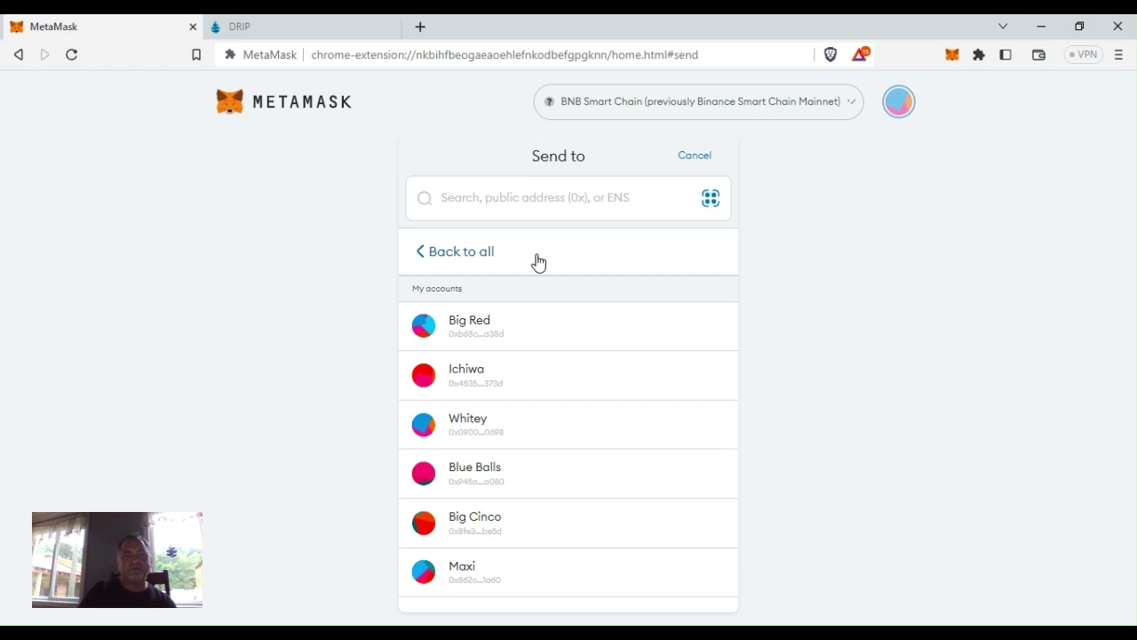
{"action": "left_click", "coordinate": [446, 436]}
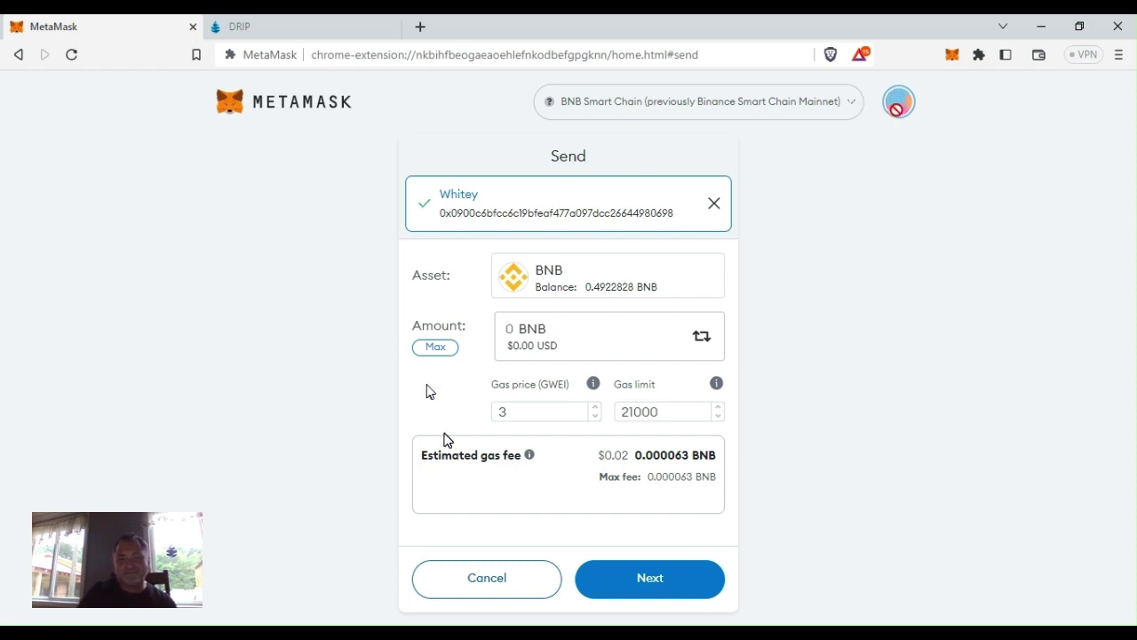
{"action": "left_click", "coordinate": [485, 593]}
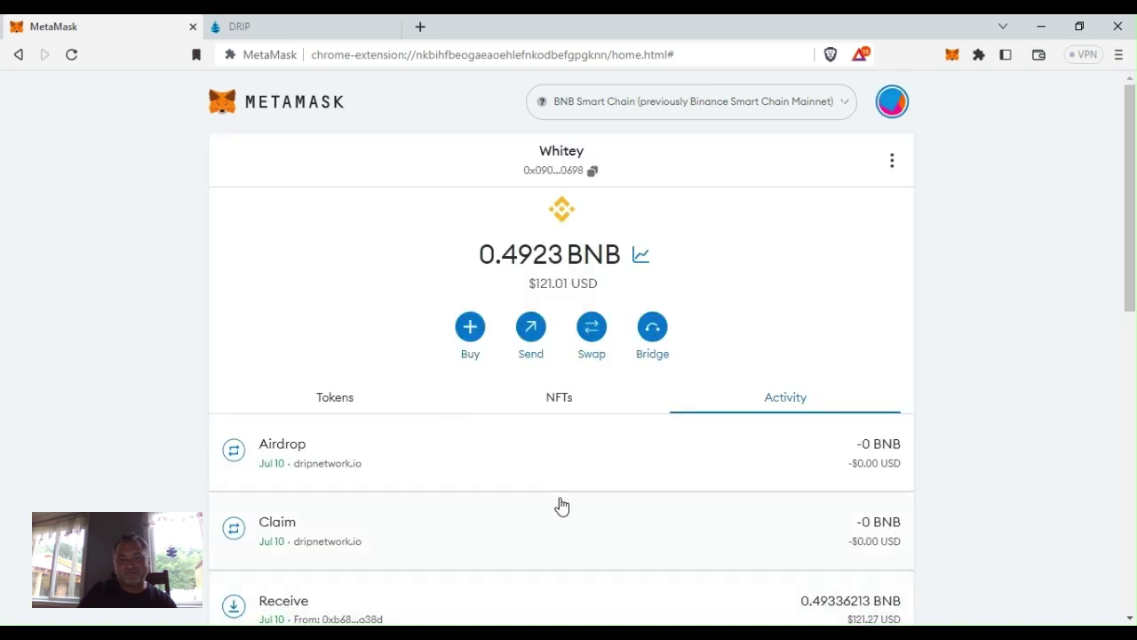
{"action": "left_click", "coordinate": [892, 104]}
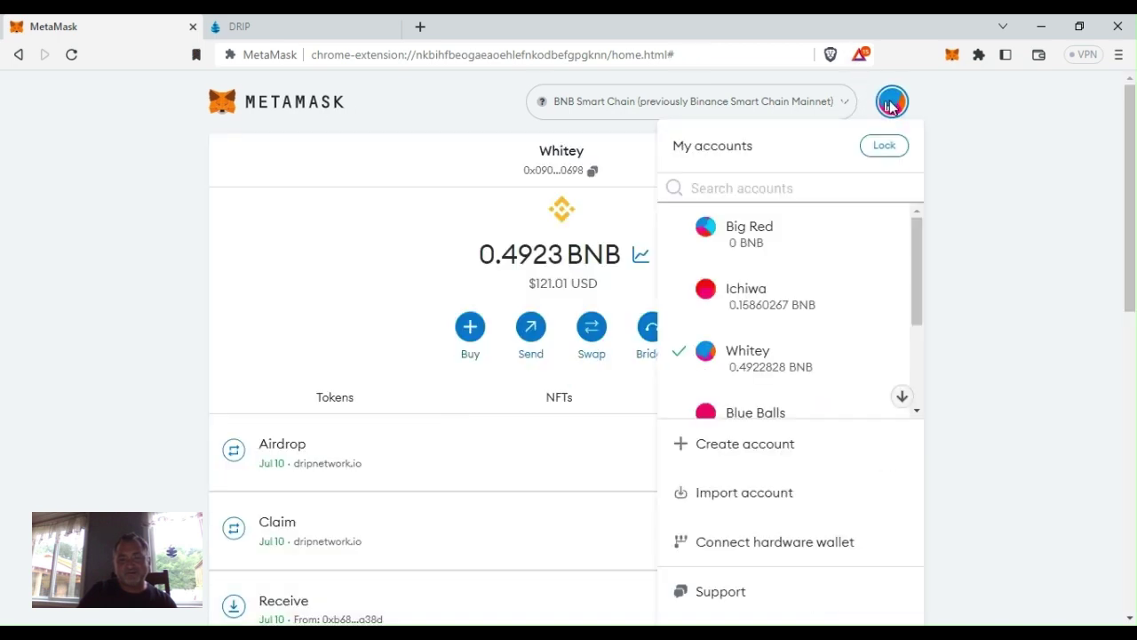
{"action": "double_click", "coordinate": [1005, 231]}
{"action": "left_click", "coordinate": [1007, 233]}
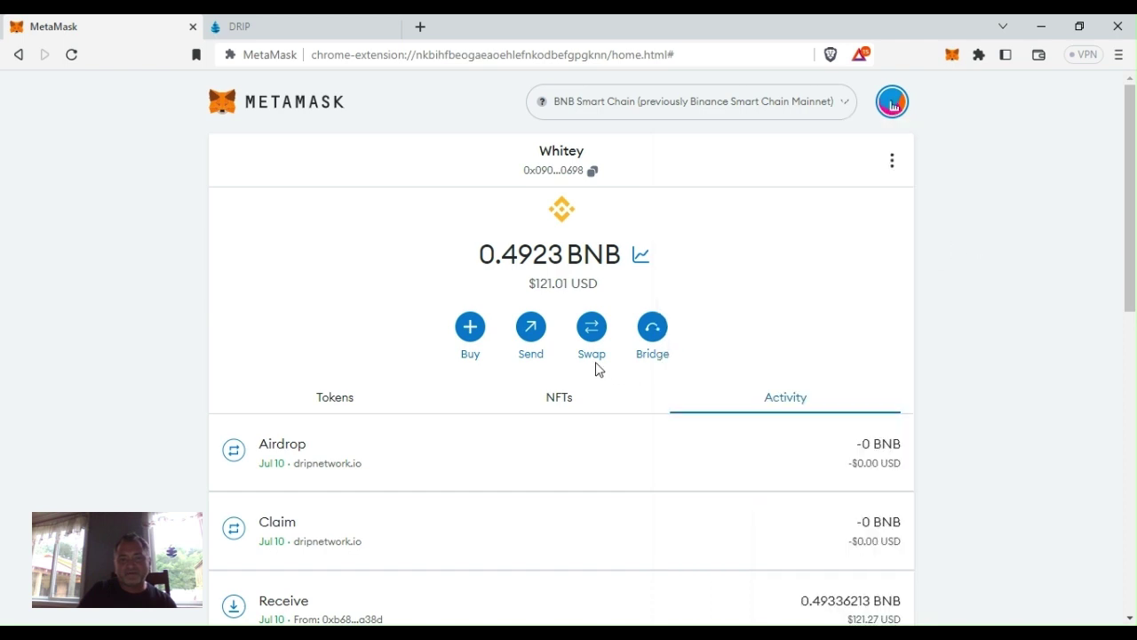
Transfer the maximum BNB amount from Whitey to the Ichiwa account and confirm the transaction.
{"action": "left_click", "coordinate": [531, 336]}
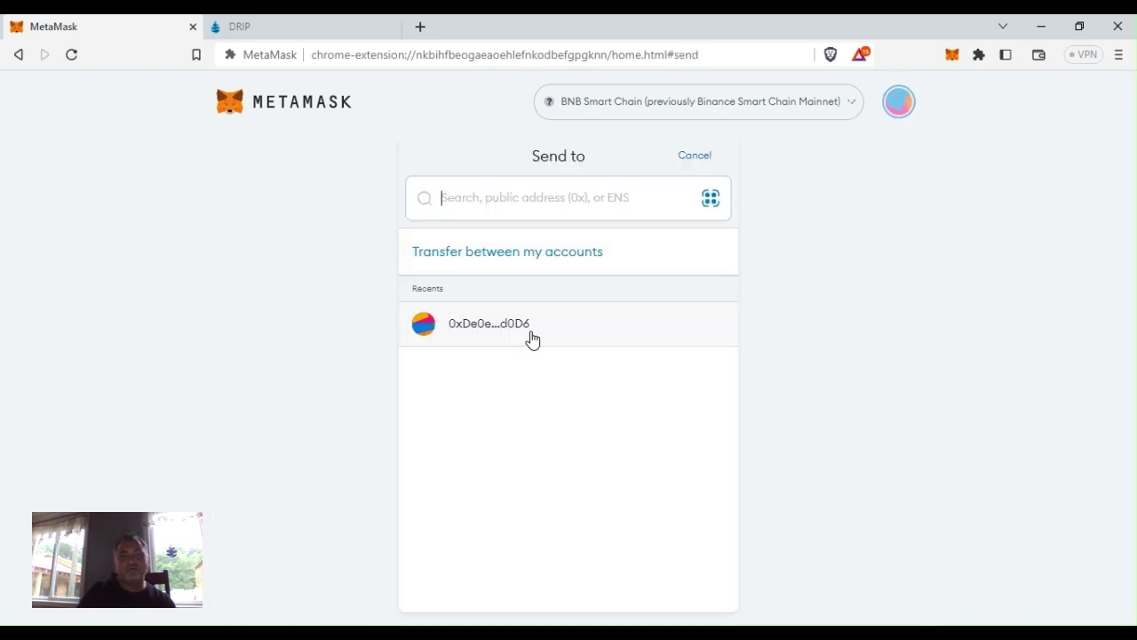
{"action": "left_click", "coordinate": [540, 266]}
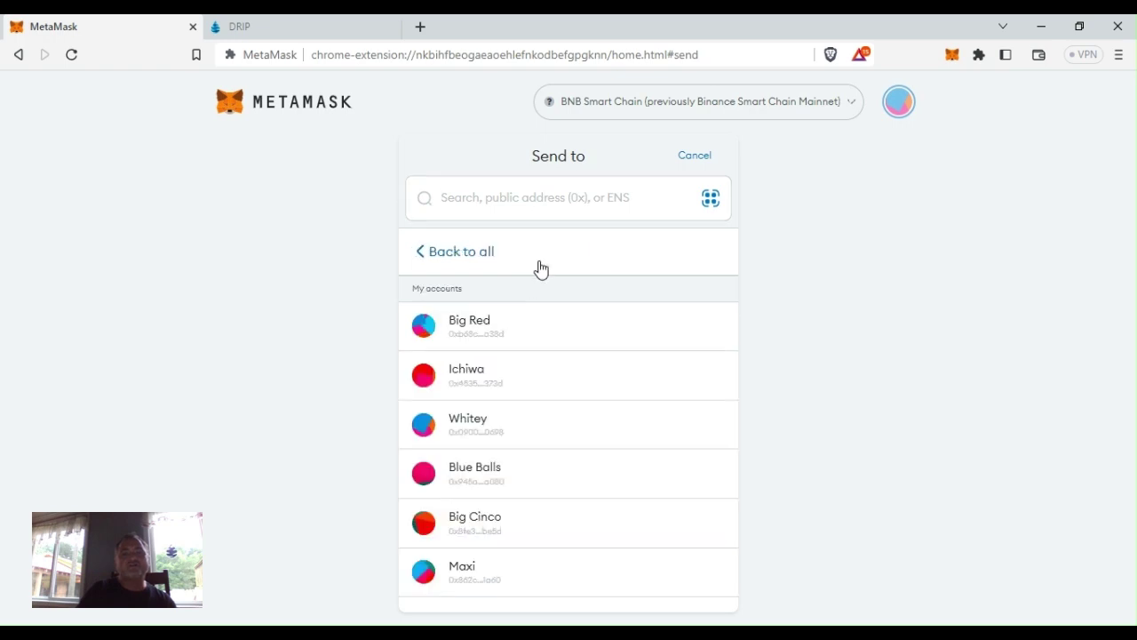
{"action": "left_click", "coordinate": [463, 379]}
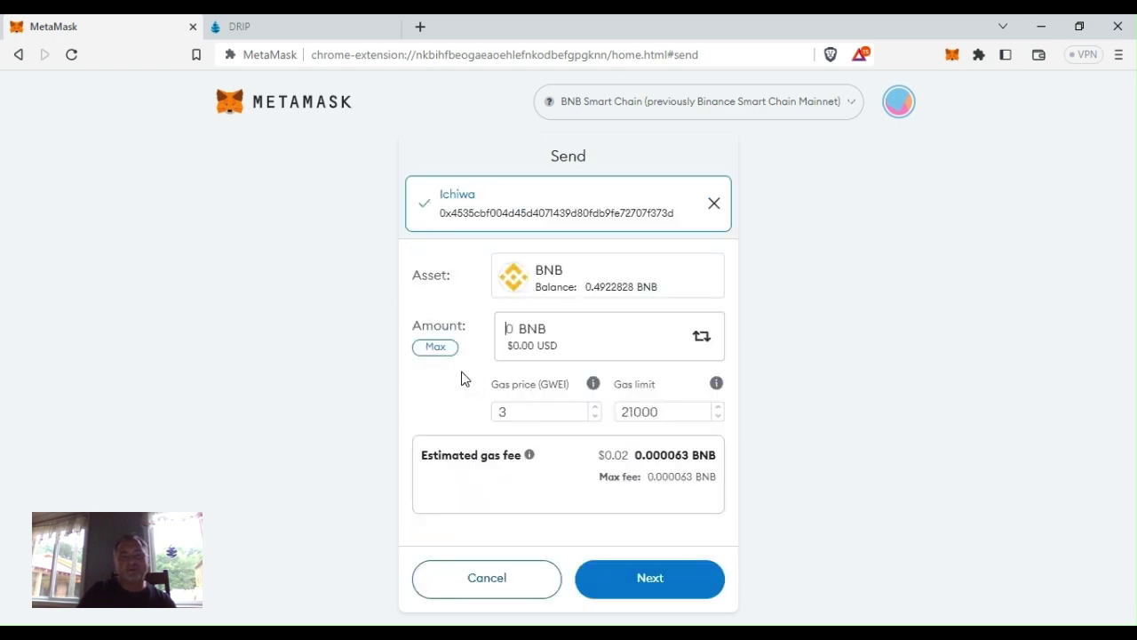
{"action": "left_click", "coordinate": [452, 350]}
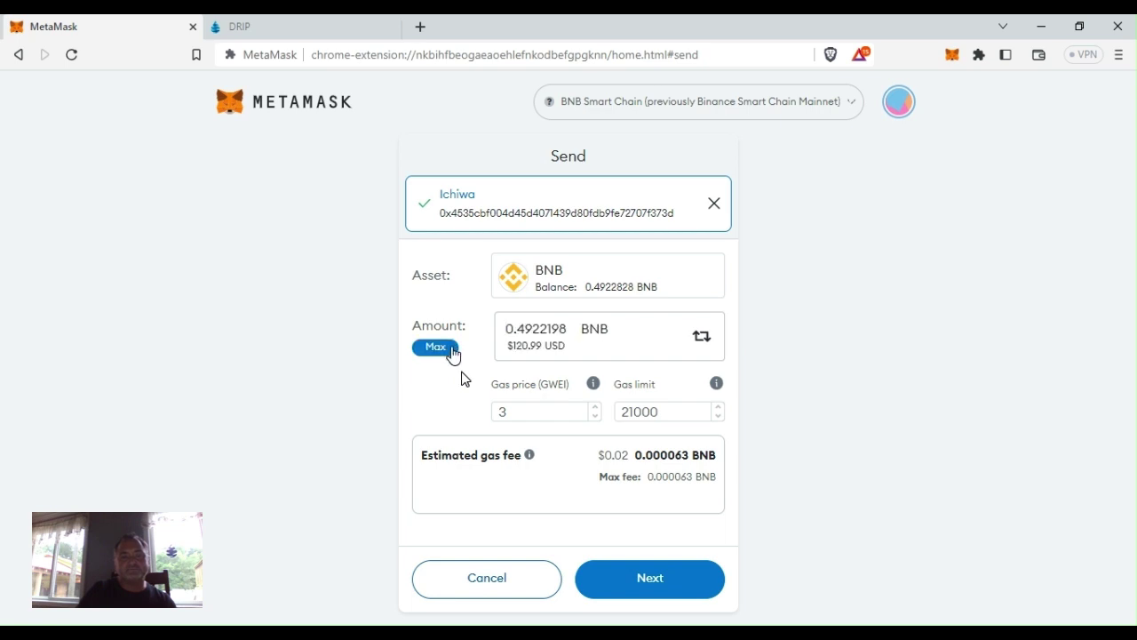
{"action": "left_click", "coordinate": [652, 578]}
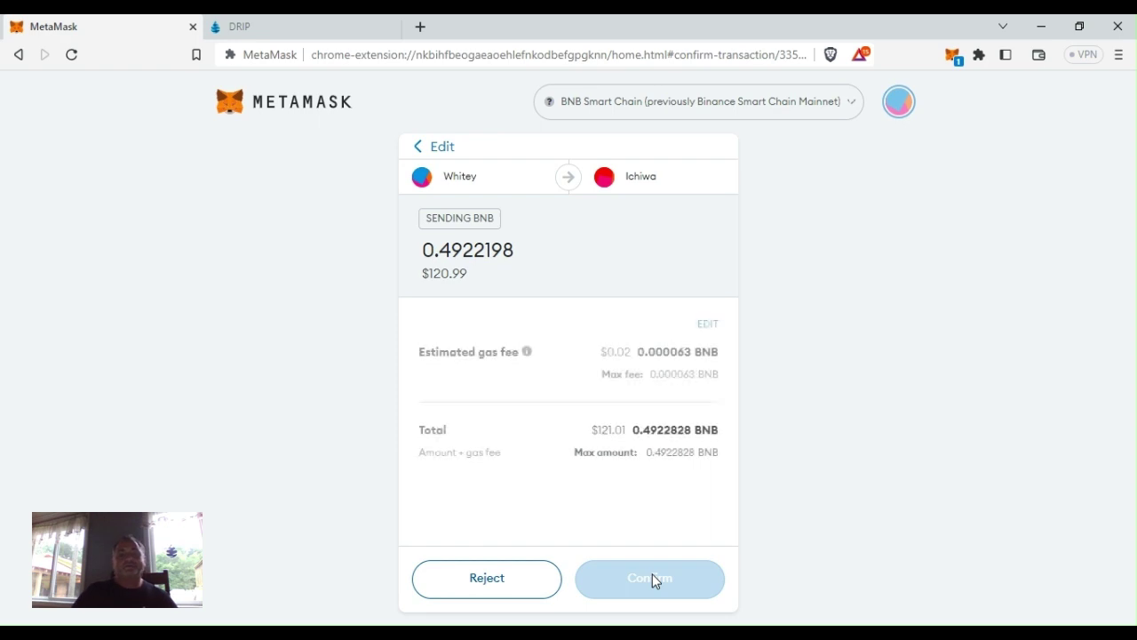
{"action": "left_click", "coordinate": [662, 597]}
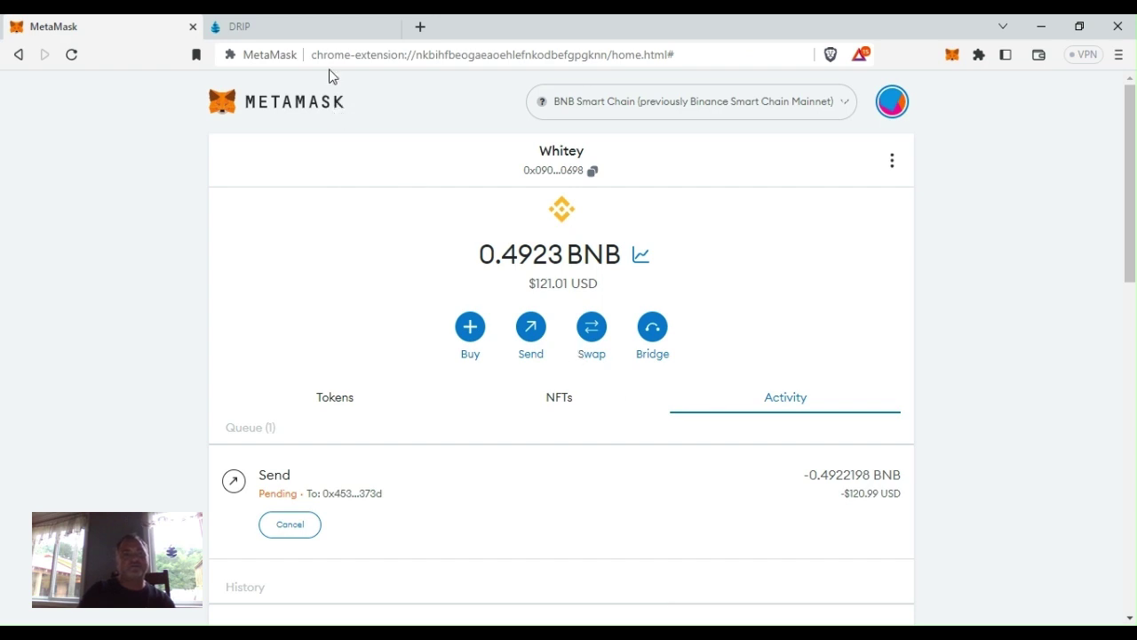
Switch MetaMask to the Ichiwa account and return to the DRIP Faucet page.
{"action": "left_click", "coordinate": [325, 31]}
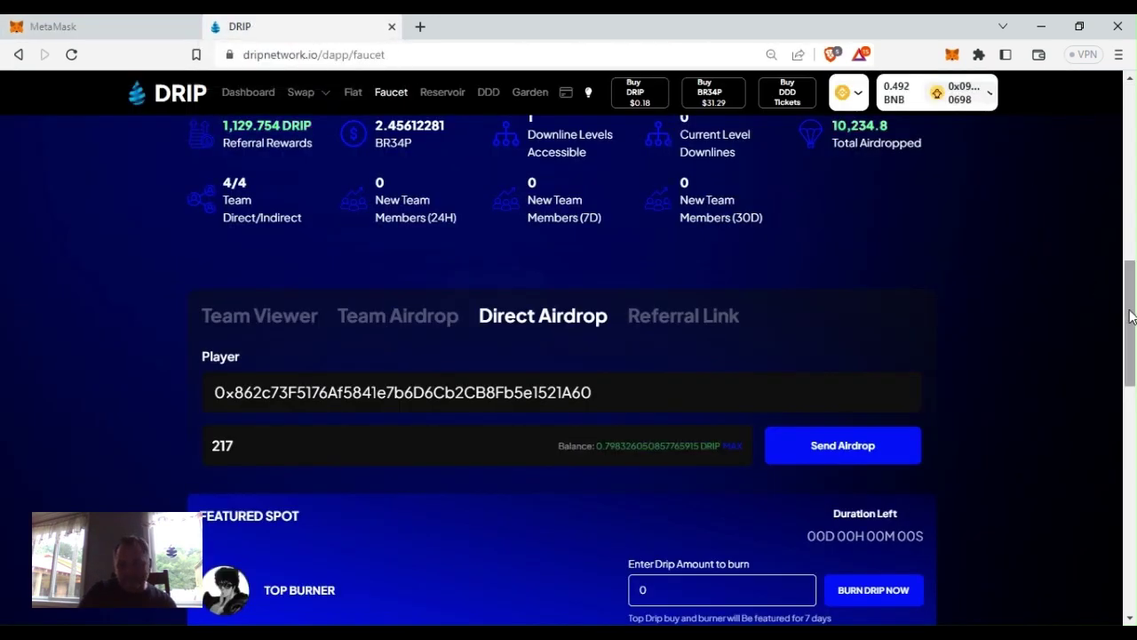
{"action": "left_click_drag", "start_coordinate": [1128, 315], "coordinate": [1107, 216]}
{"action": "left_click", "coordinate": [118, 26]}
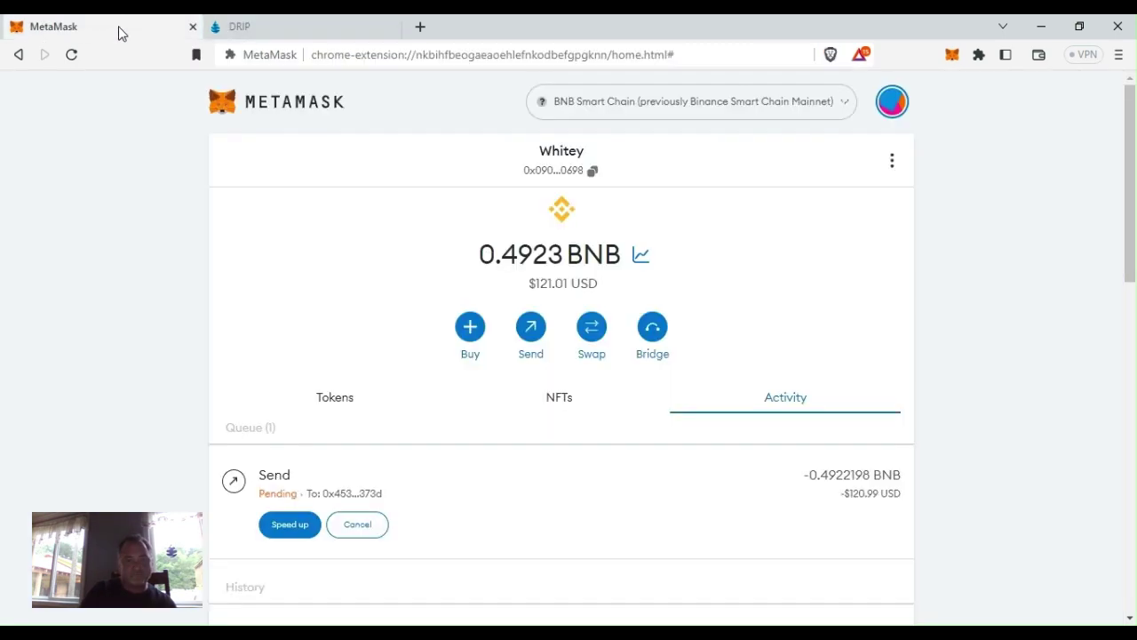
{"action": "left_click", "coordinate": [894, 114]}
{"action": "left_click", "coordinate": [782, 309]}
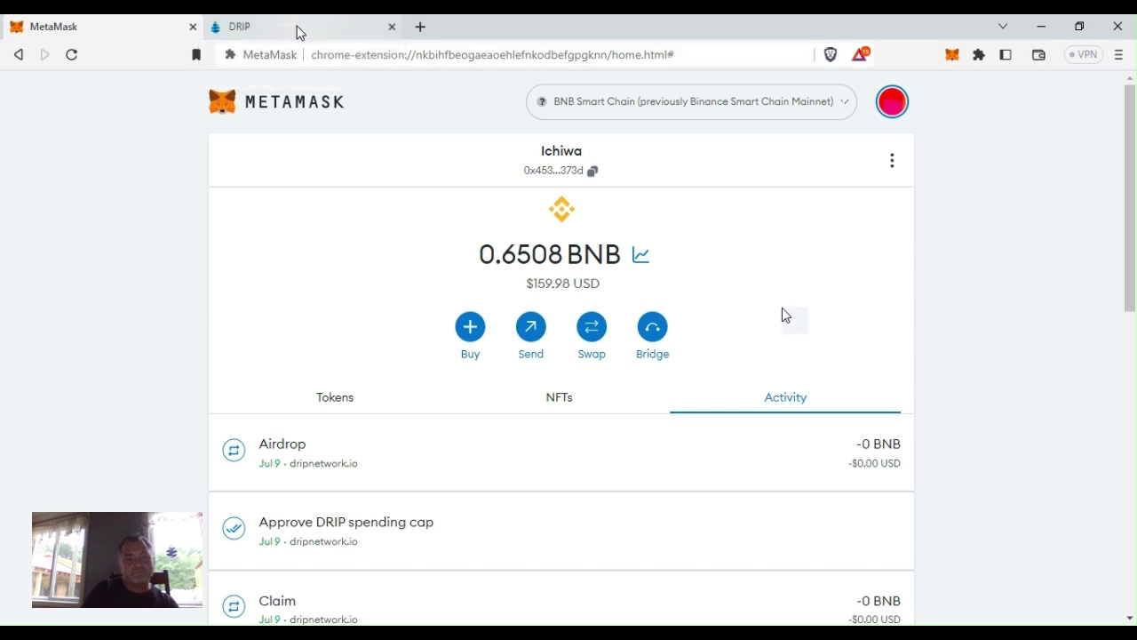
{"action": "left_click", "coordinate": [297, 30]}
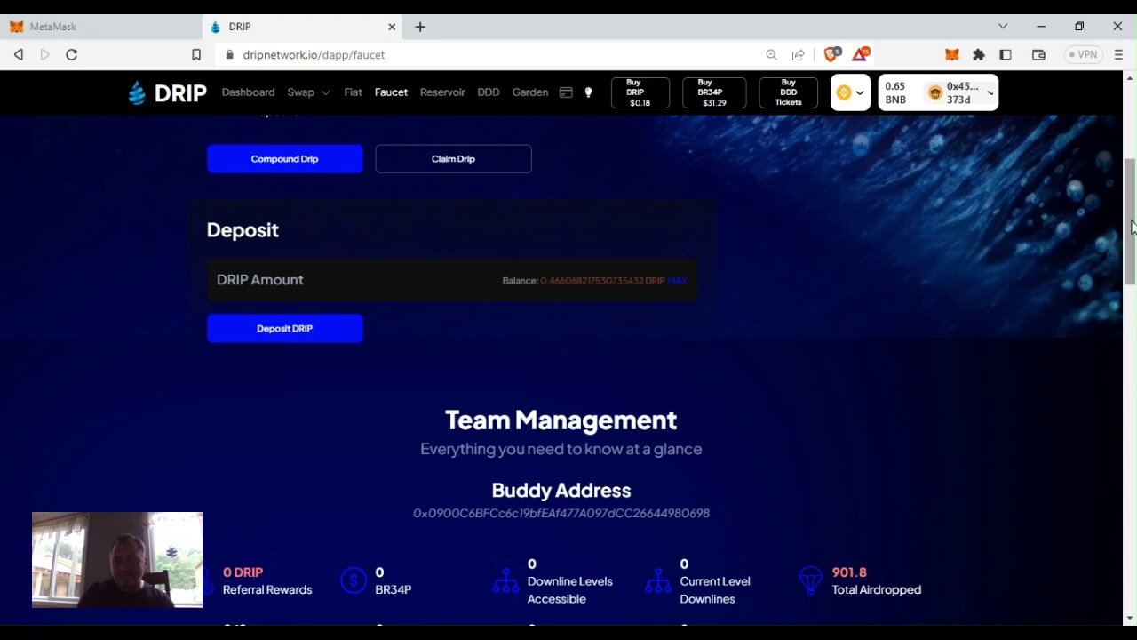
Claim the available DRIP rewards under Your Faucet for the Ichiwa wallet.
{"action": "mouse_move", "coordinate": [1132, 219]}
{"action": "left_mouse_down"}
{"action": "mouse_move", "coordinate": [1129, 151]}
{"action": "mouse_move", "coordinate": [1130, 197]}
{"action": "left_mouse_up"}
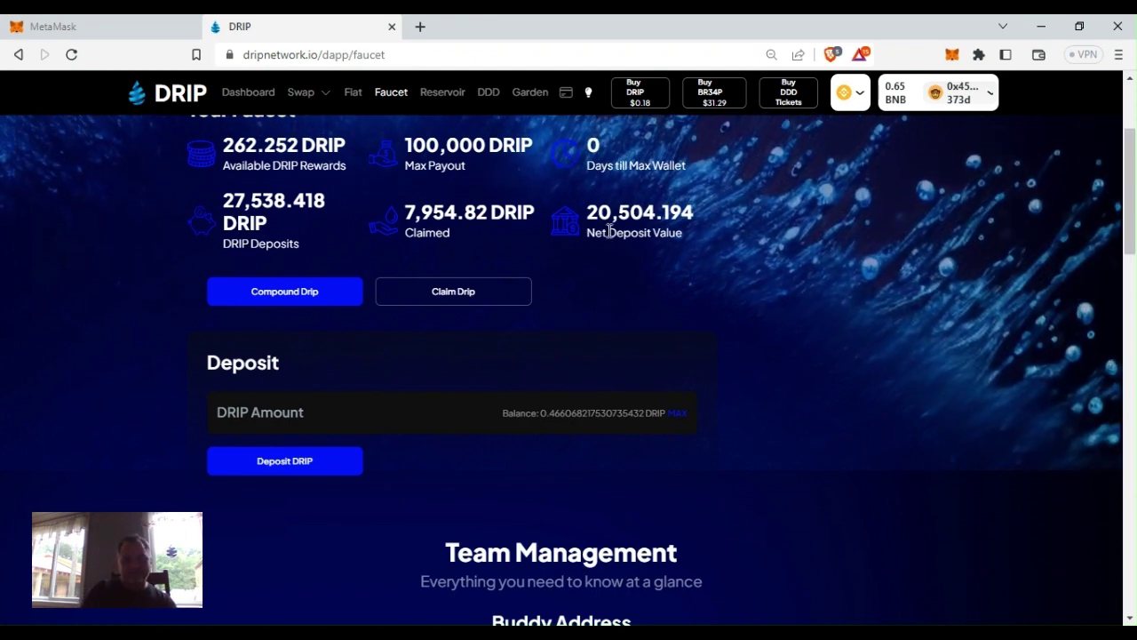
{"action": "left_click", "coordinate": [457, 292]}
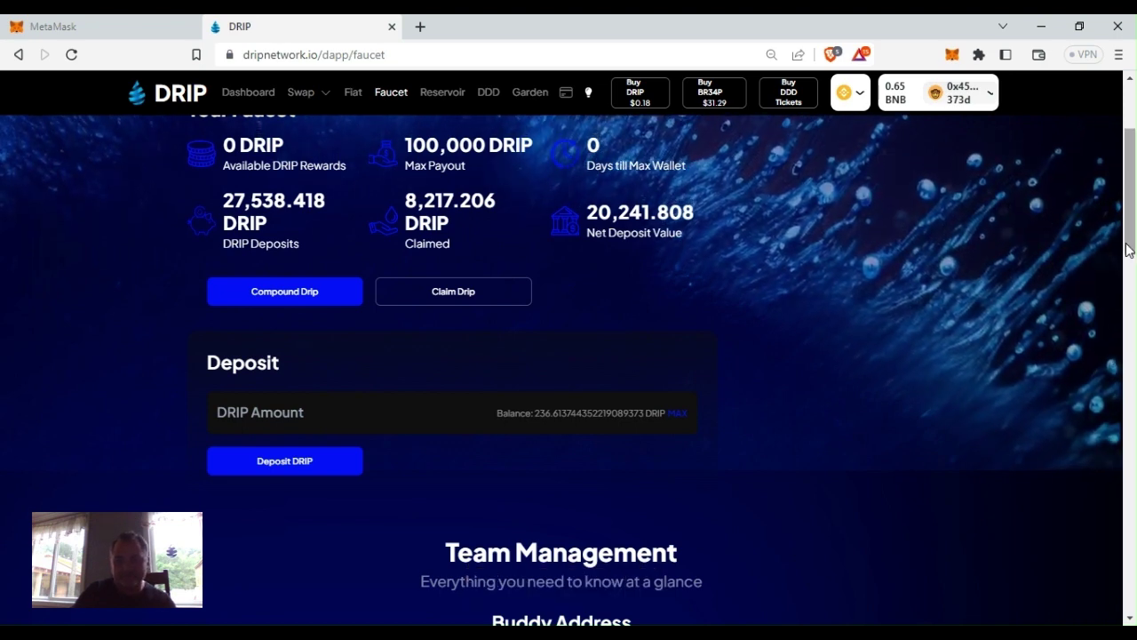
Set the direct airdrop amount to 236 DRIP and send it from Ichiwa to the Maxi wallet.
{"action": "left_click_drag", "start_coordinate": [1129, 250], "coordinate": [1124, 364]}
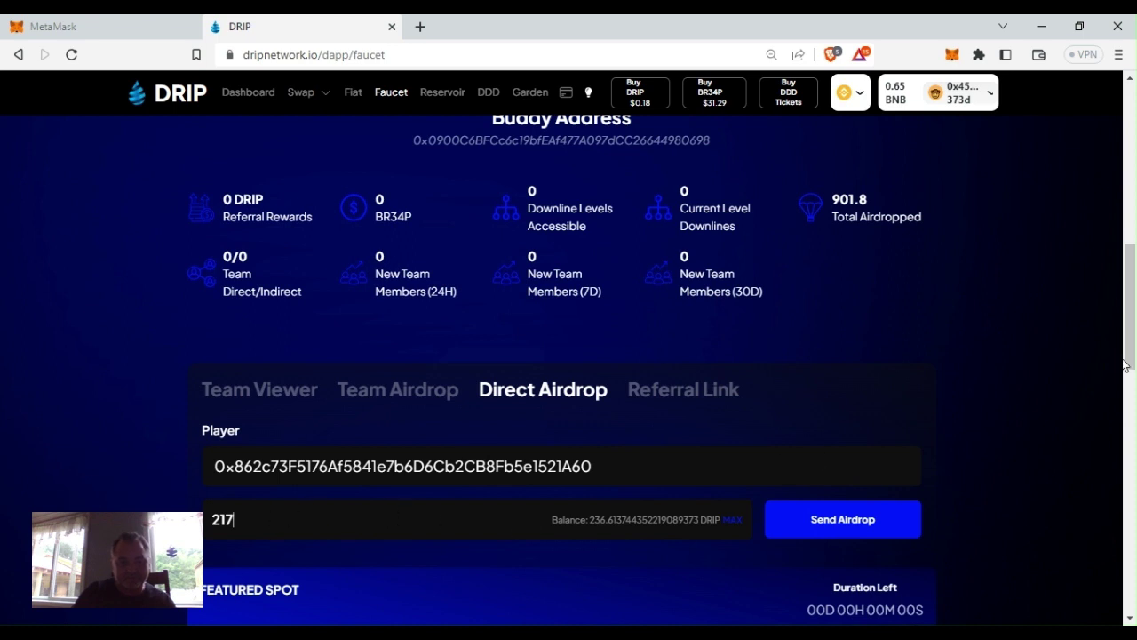
{"action": "key", "text": "BackSpace"}
{"action": "key", "text": "BackSpace"}
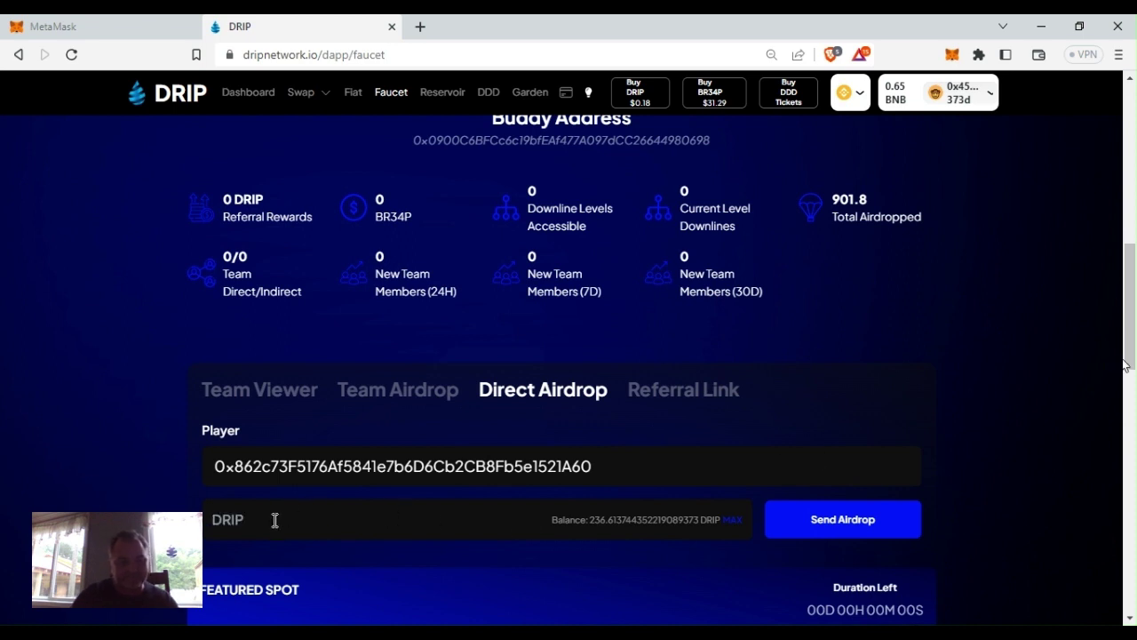
{"action": "type", "text": "236"}
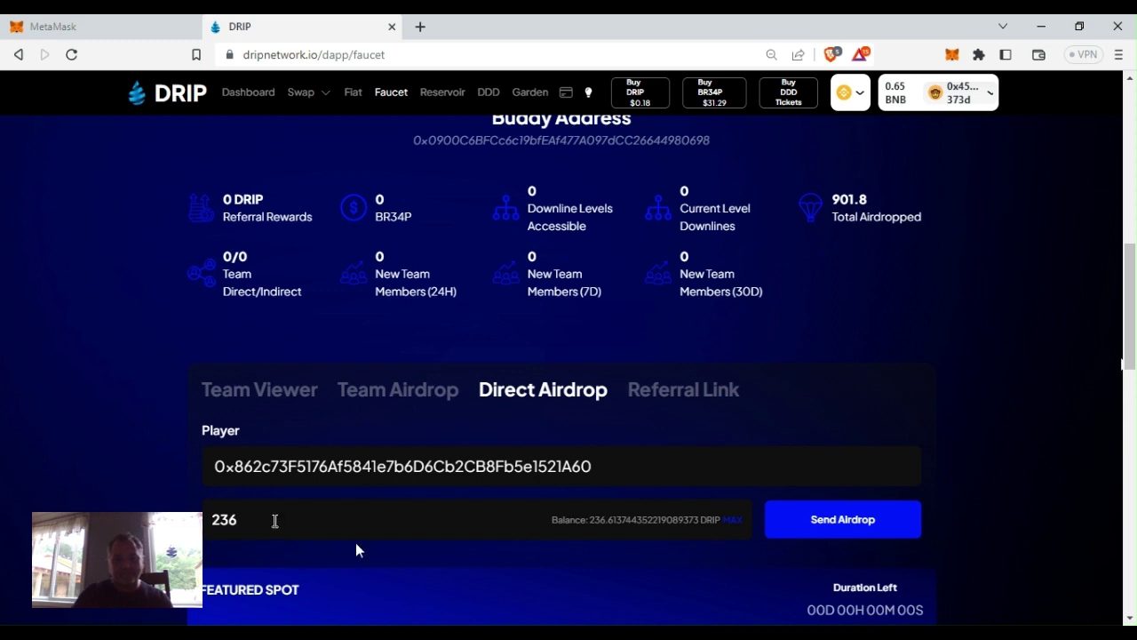
{"action": "left_click", "coordinate": [820, 531]}
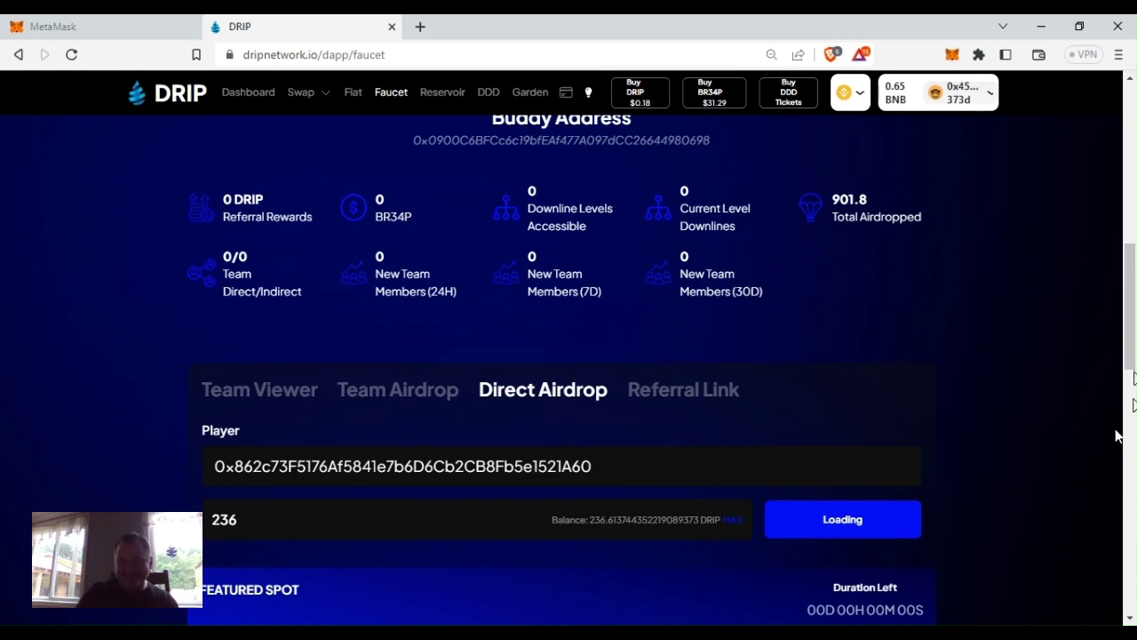
{"action": "left_click_drag", "start_coordinate": [1132, 369], "coordinate": [1119, 582]}
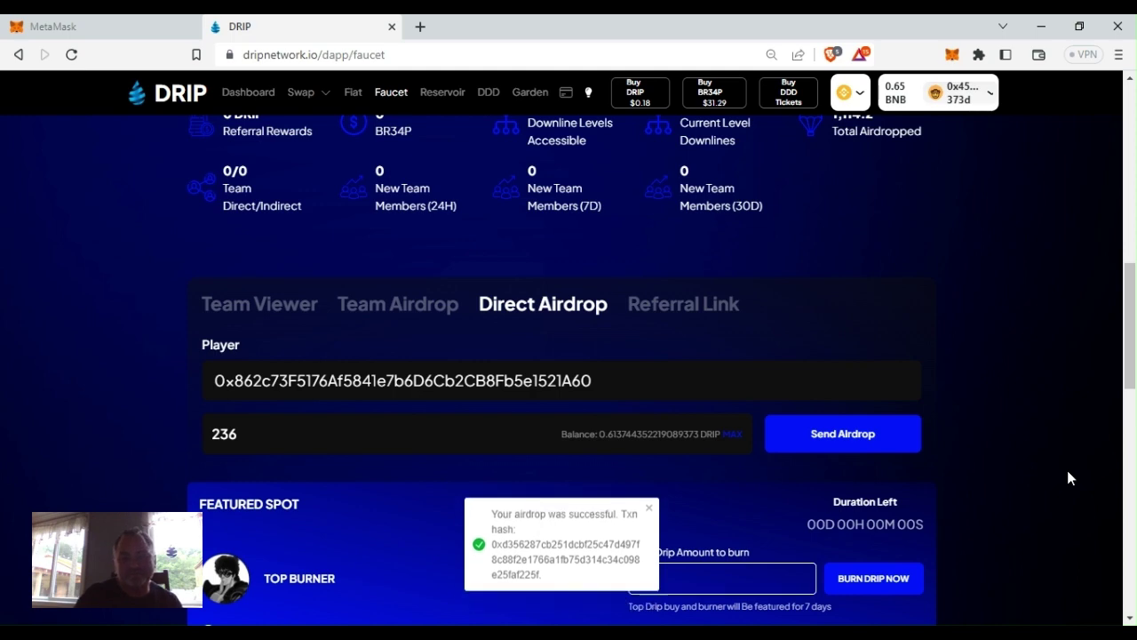
{"action": "left_click_drag", "start_coordinate": [1129, 351], "coordinate": [1129, 160]}
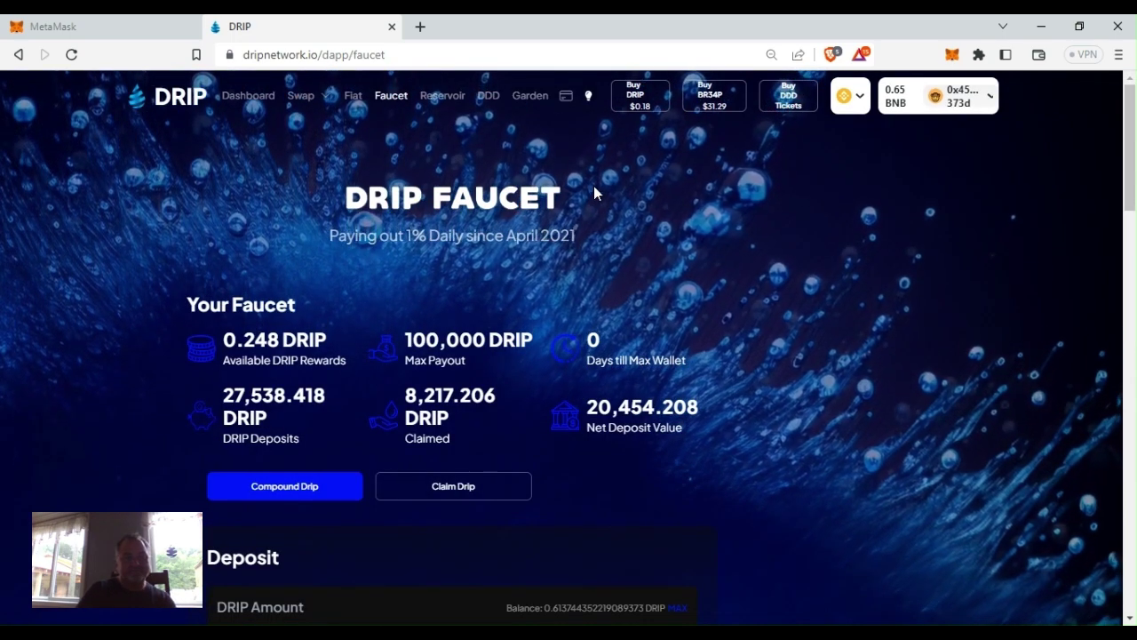
{"action": "left_click", "coordinate": [142, 40]}
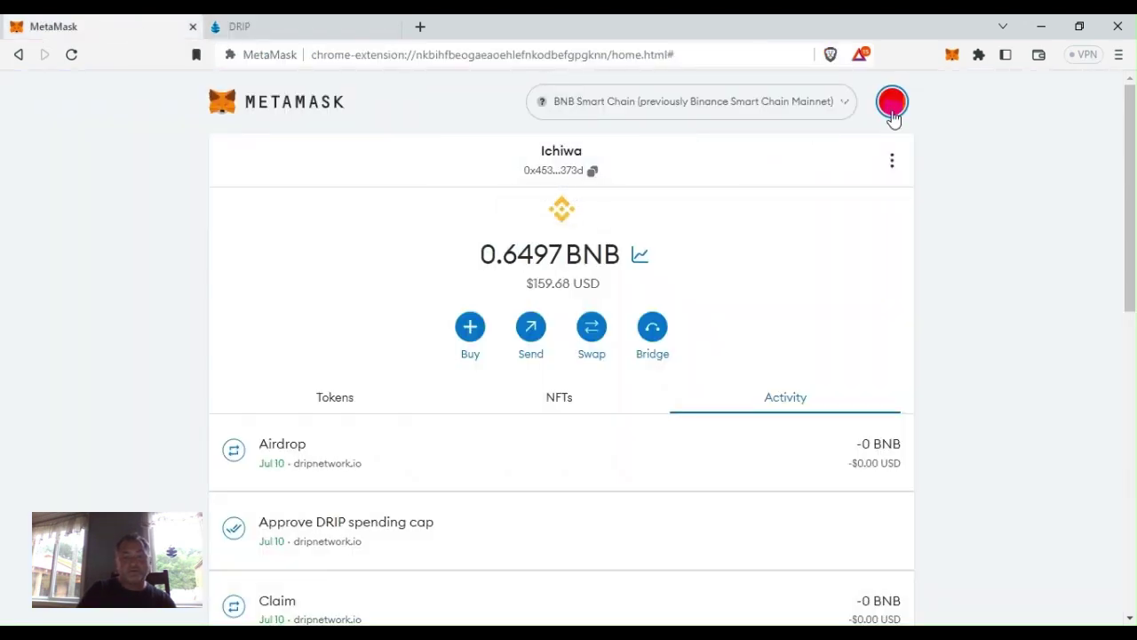
{"action": "left_click", "coordinate": [531, 328]}
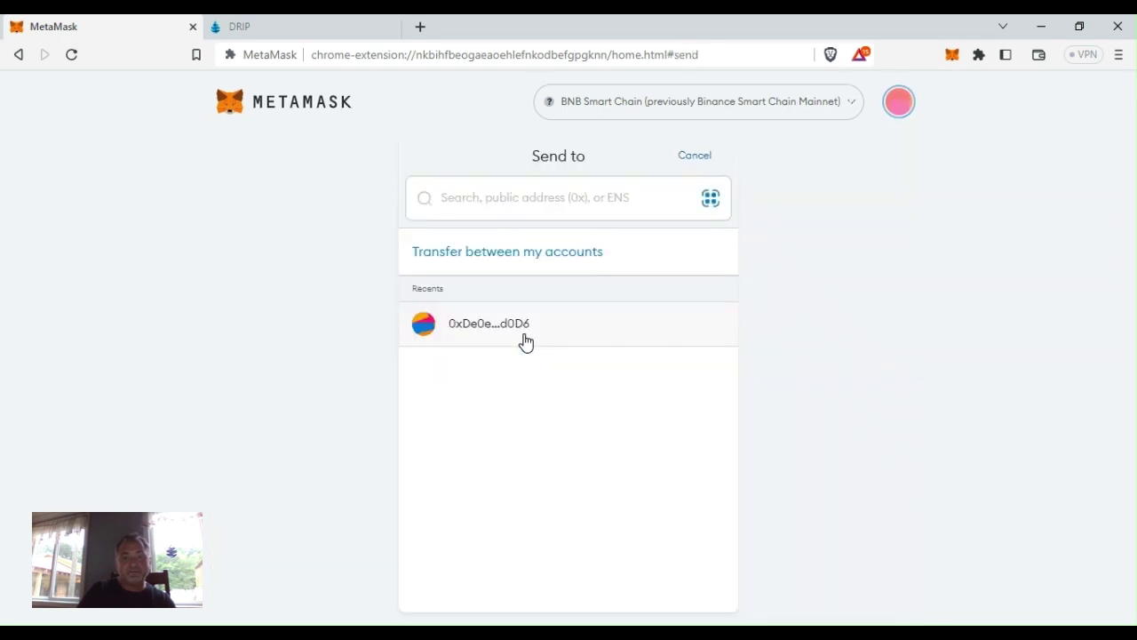
{"action": "left_click", "coordinate": [529, 255]}
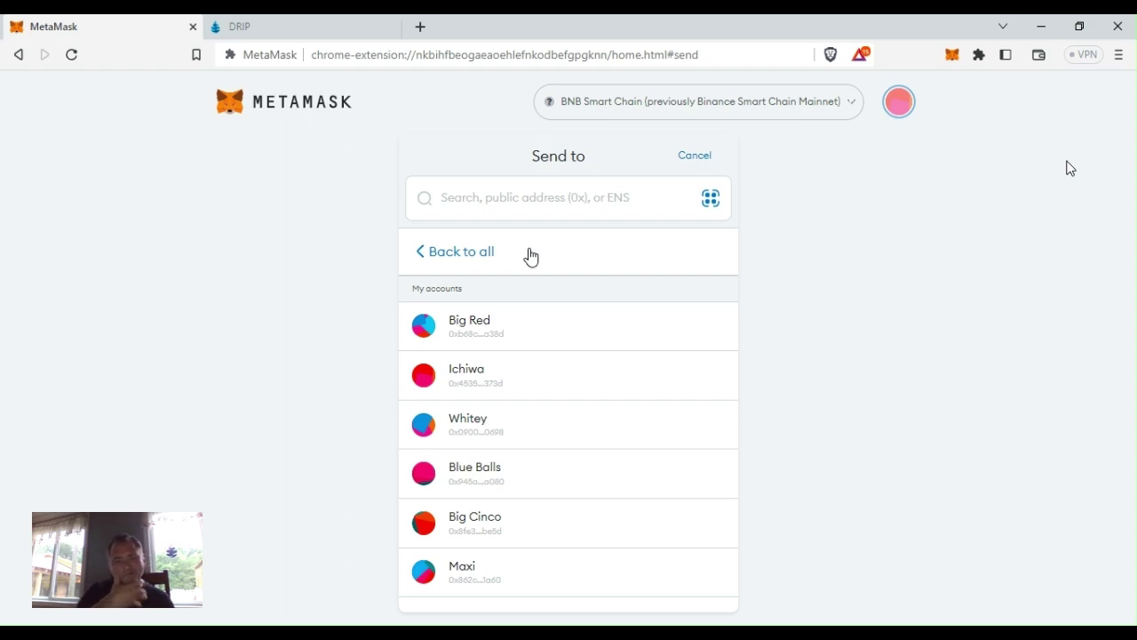
{"action": "left_click", "coordinate": [496, 484]}
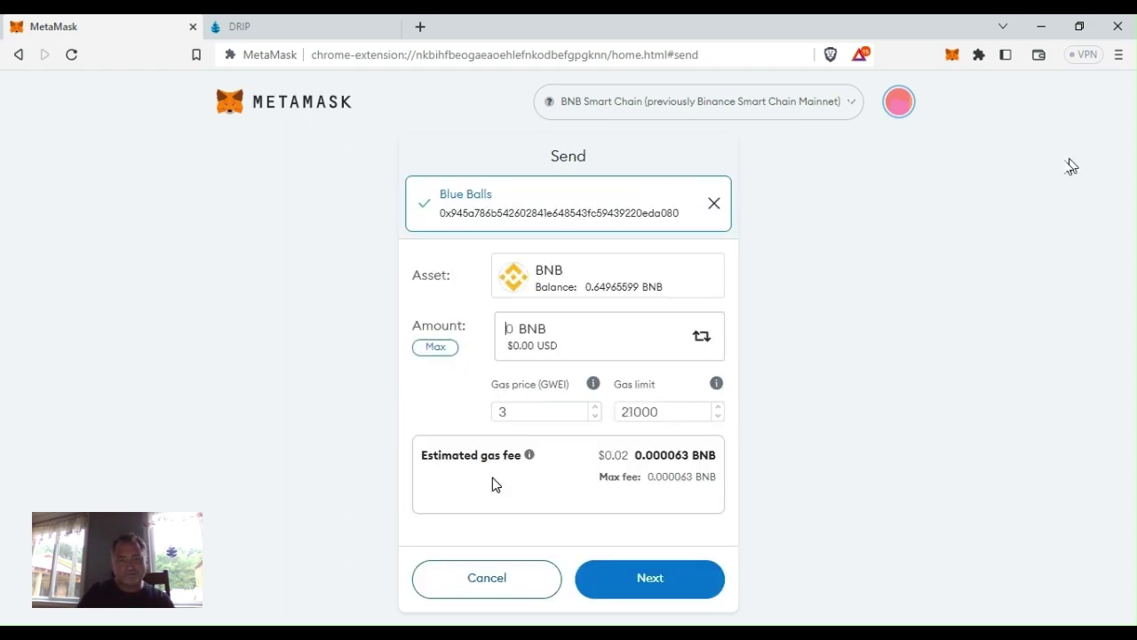
Disconnect the Ichiwa wallet from the DRIP Faucet page and reconnect it through MetaMask.
{"action": "left_click", "coordinate": [328, 33]}
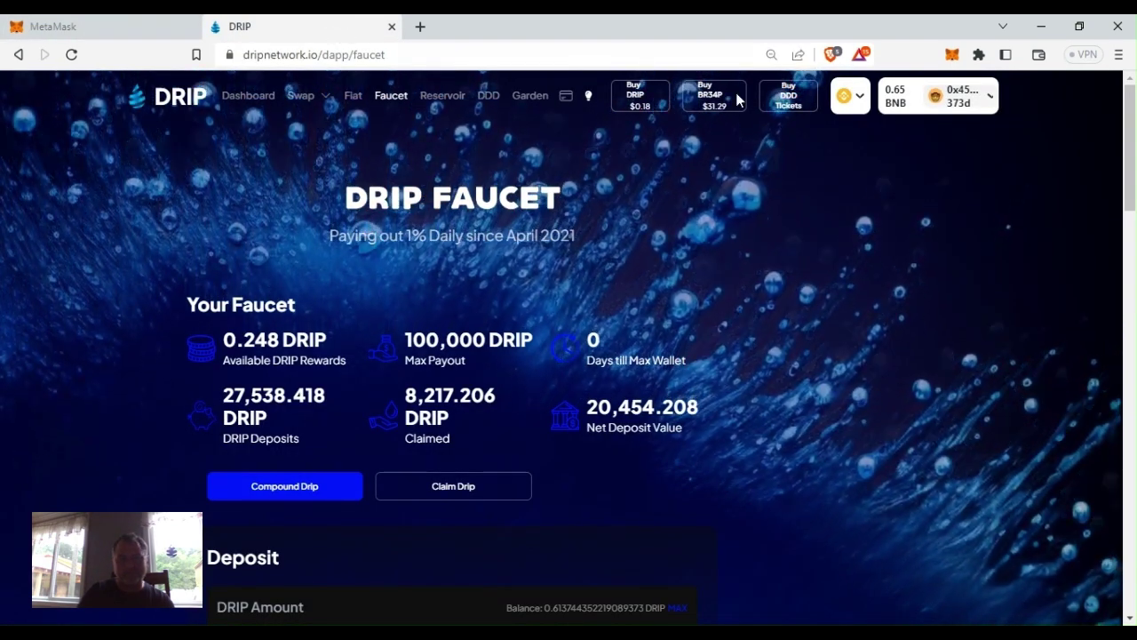
{"action": "left_click", "coordinate": [958, 109]}
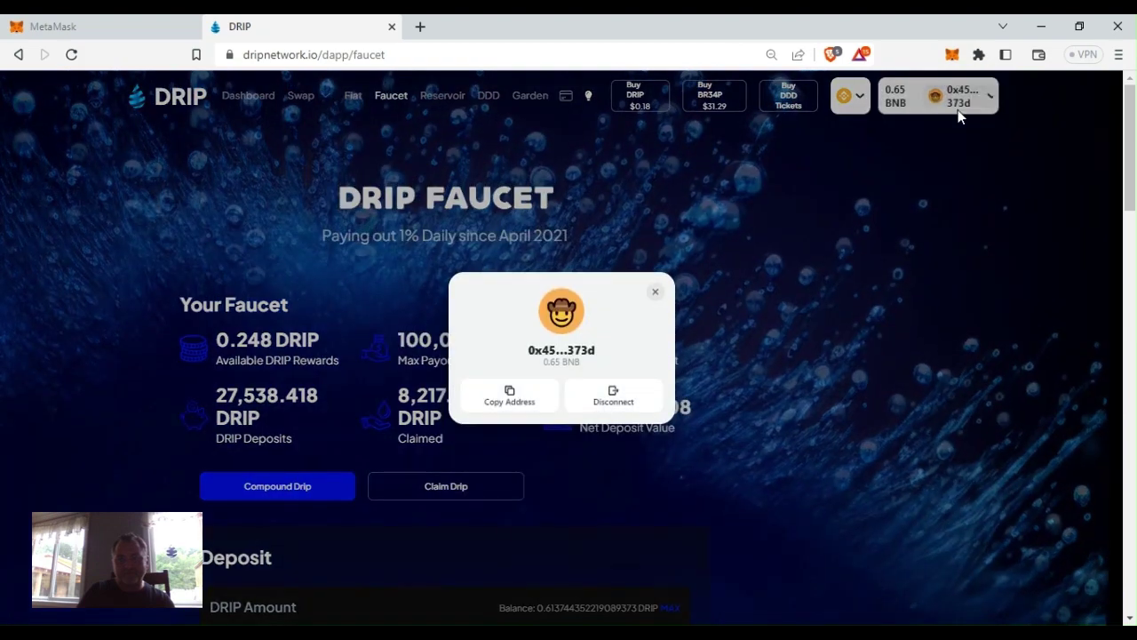
{"action": "left_click", "coordinate": [584, 401]}
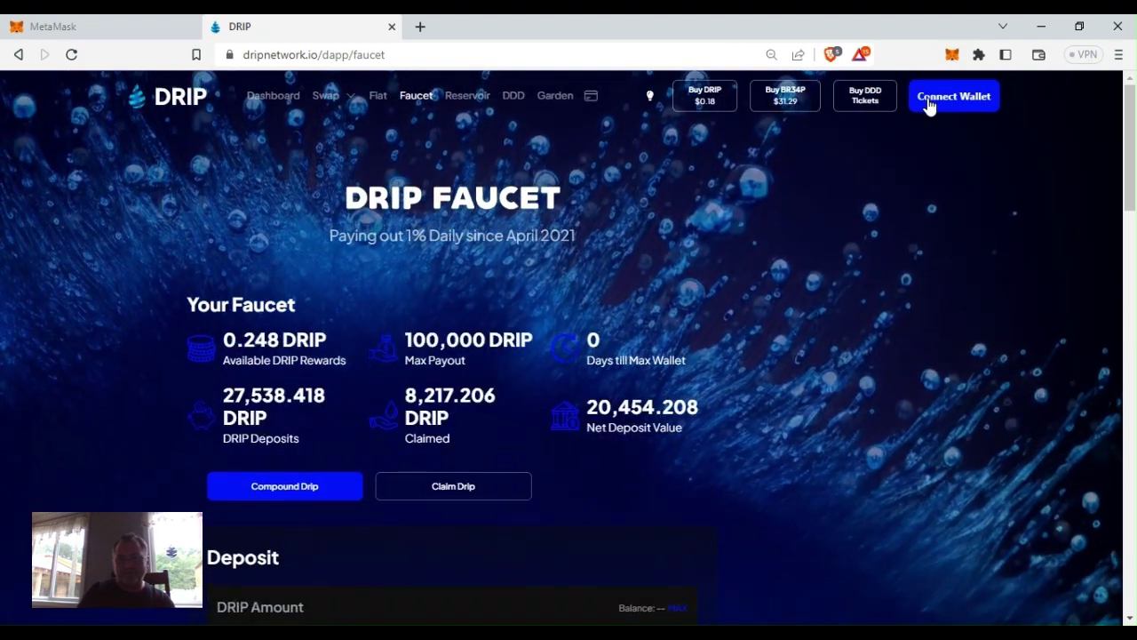
{"action": "left_click", "coordinate": [929, 100]}
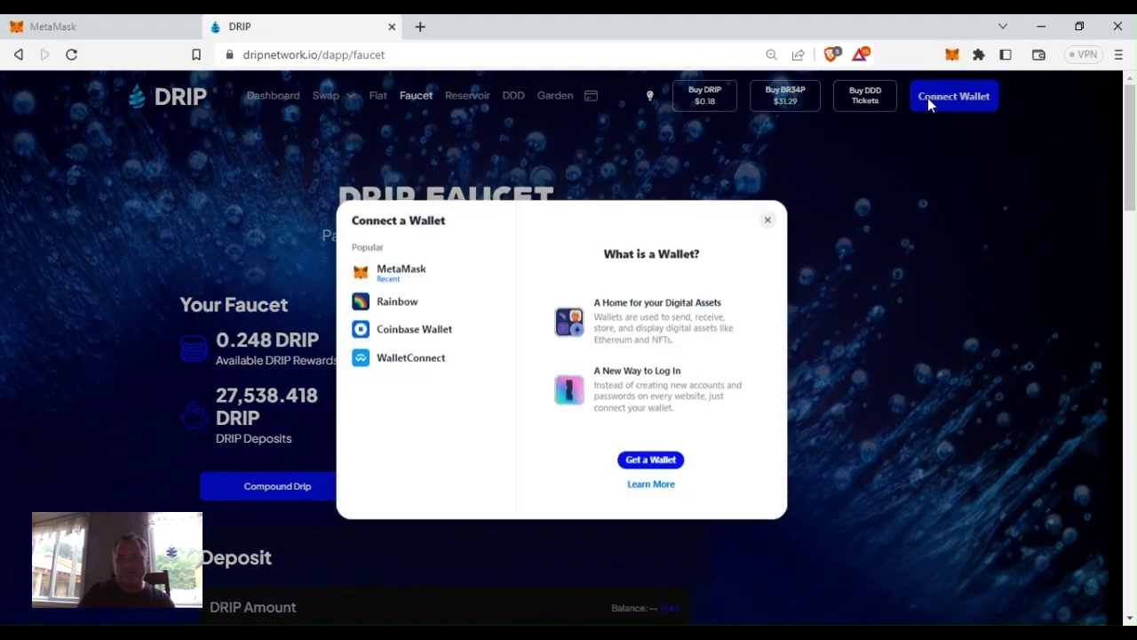
{"action": "left_click", "coordinate": [395, 262]}
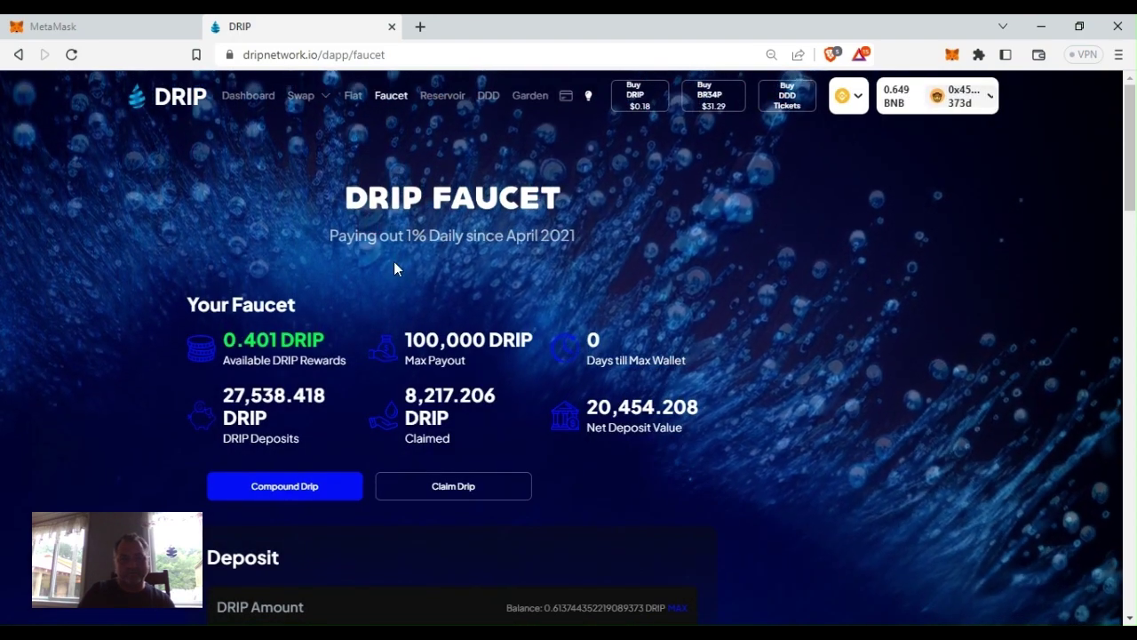
{"action": "left_click", "coordinate": [101, 34]}
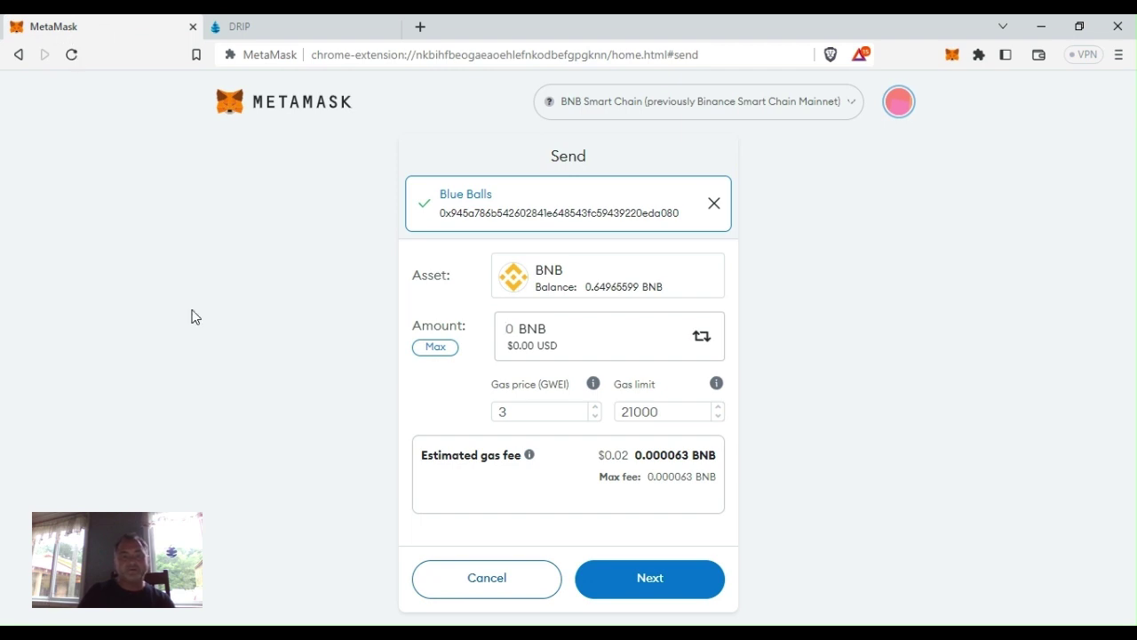
{"action": "left_click", "coordinate": [489, 575]}
{"action": "left_click", "coordinate": [488, 571]}
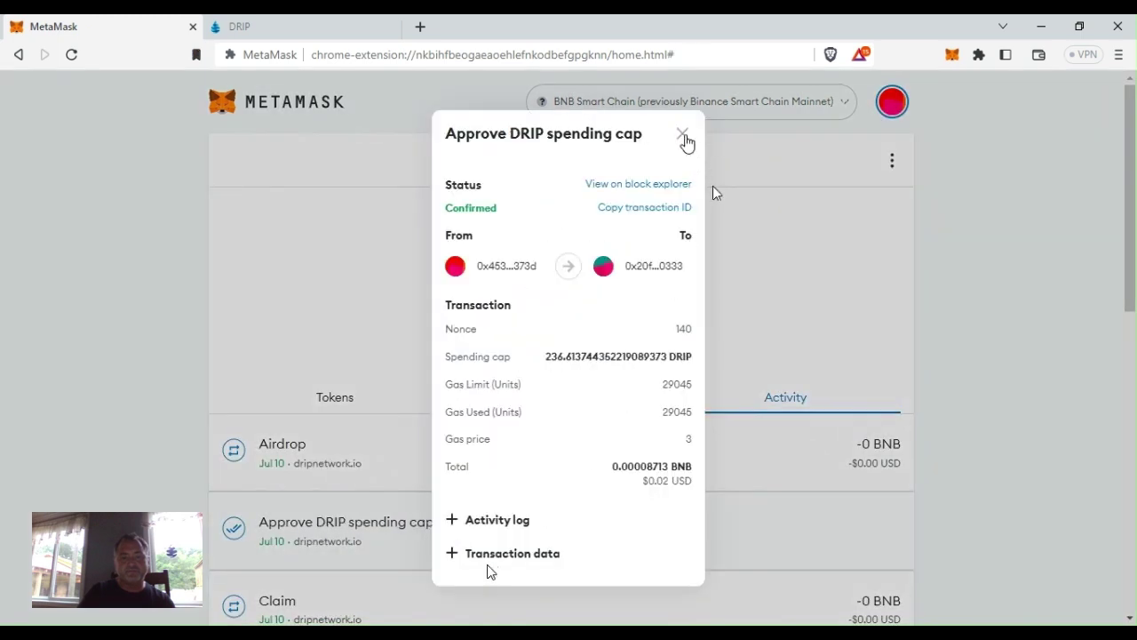
{"action": "left_click", "coordinate": [682, 135]}
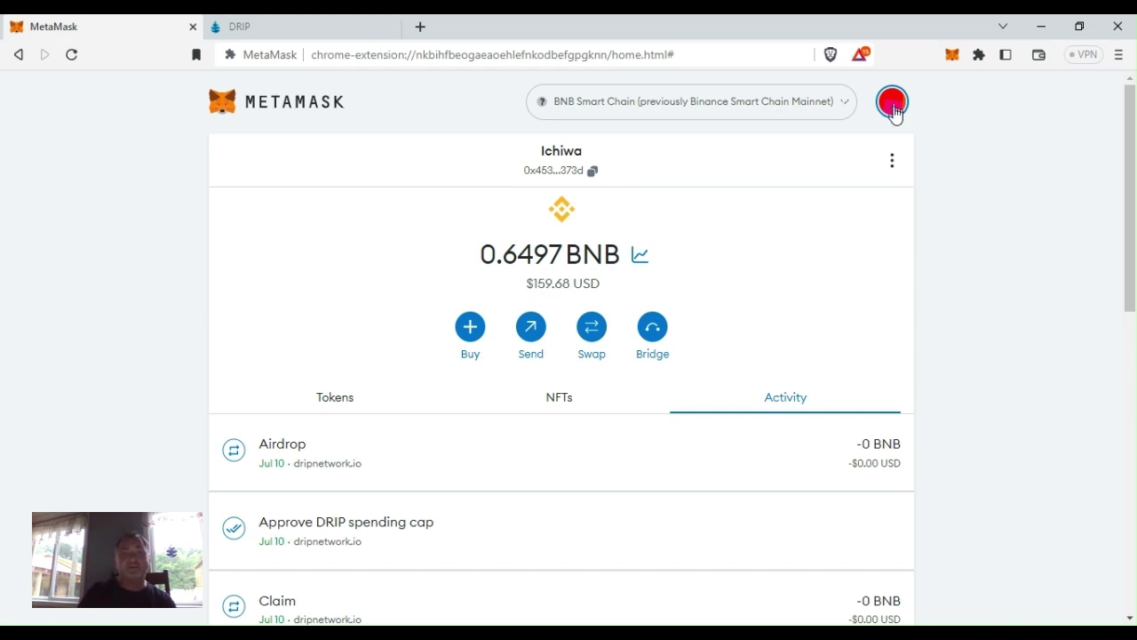
{"action": "left_click", "coordinate": [320, 36]}
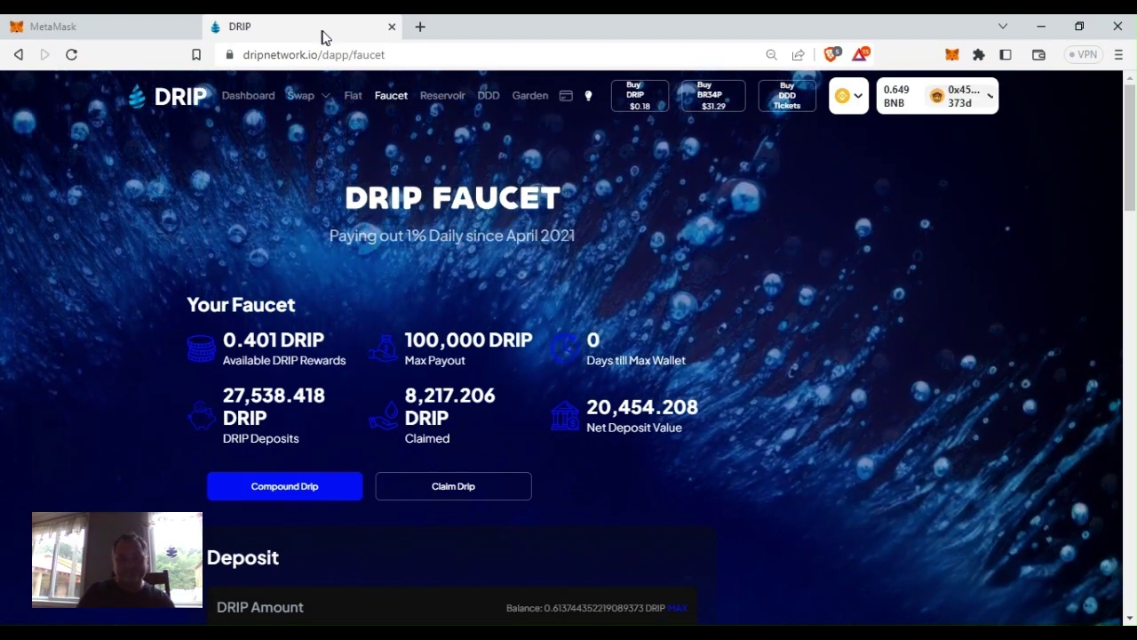
{"action": "left_click", "coordinate": [94, 28]}
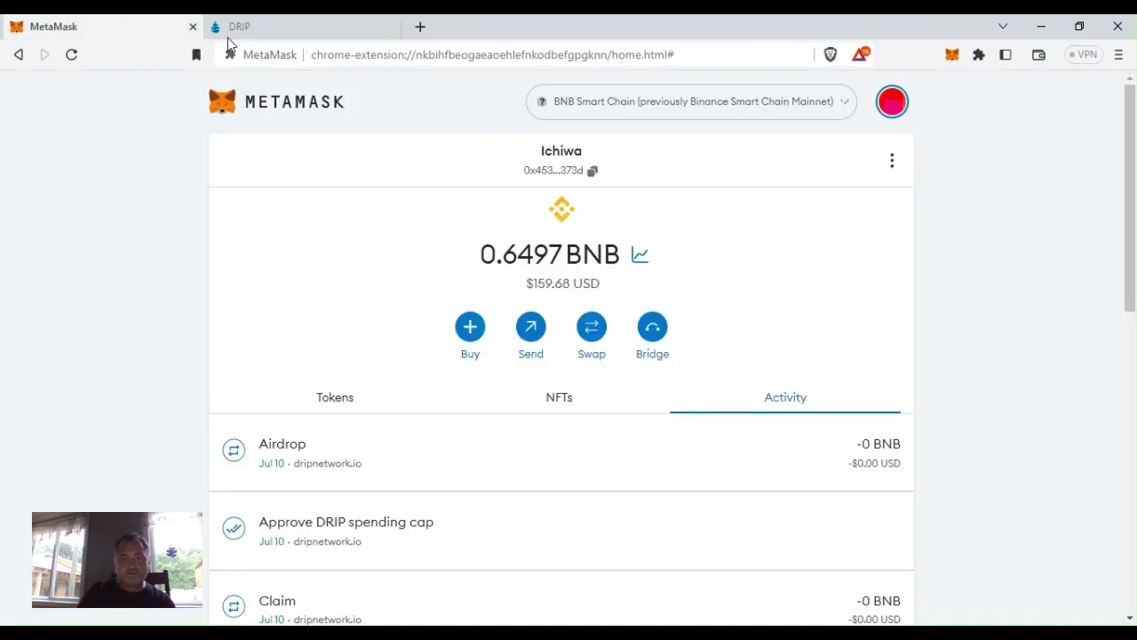
{"action": "left_click", "coordinate": [531, 344]}
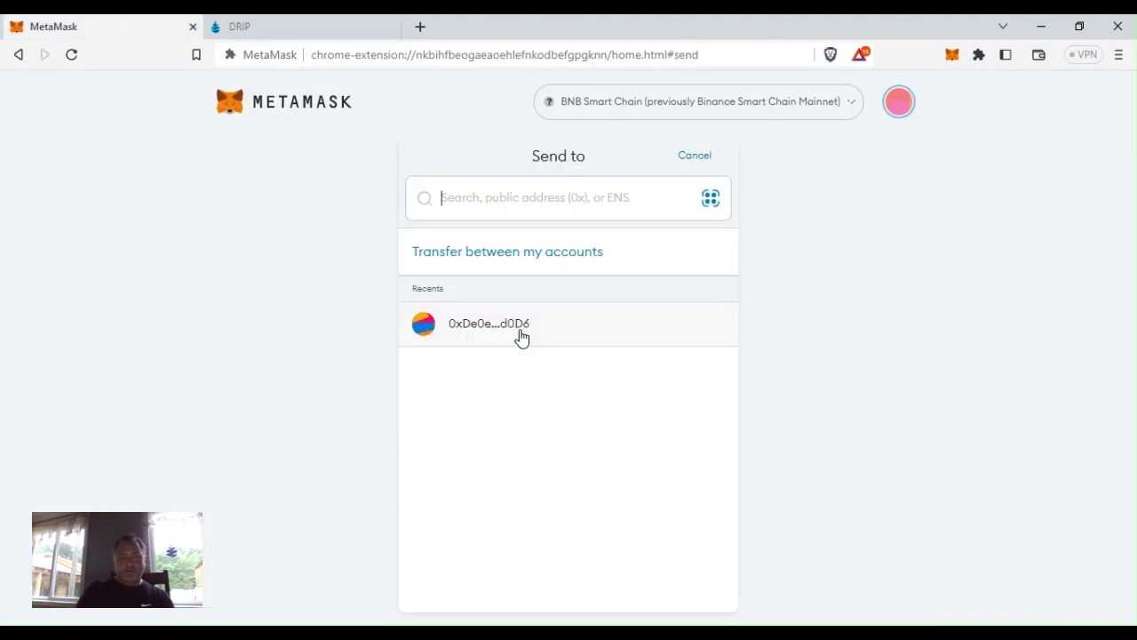
{"action": "left_click", "coordinate": [504, 258]}
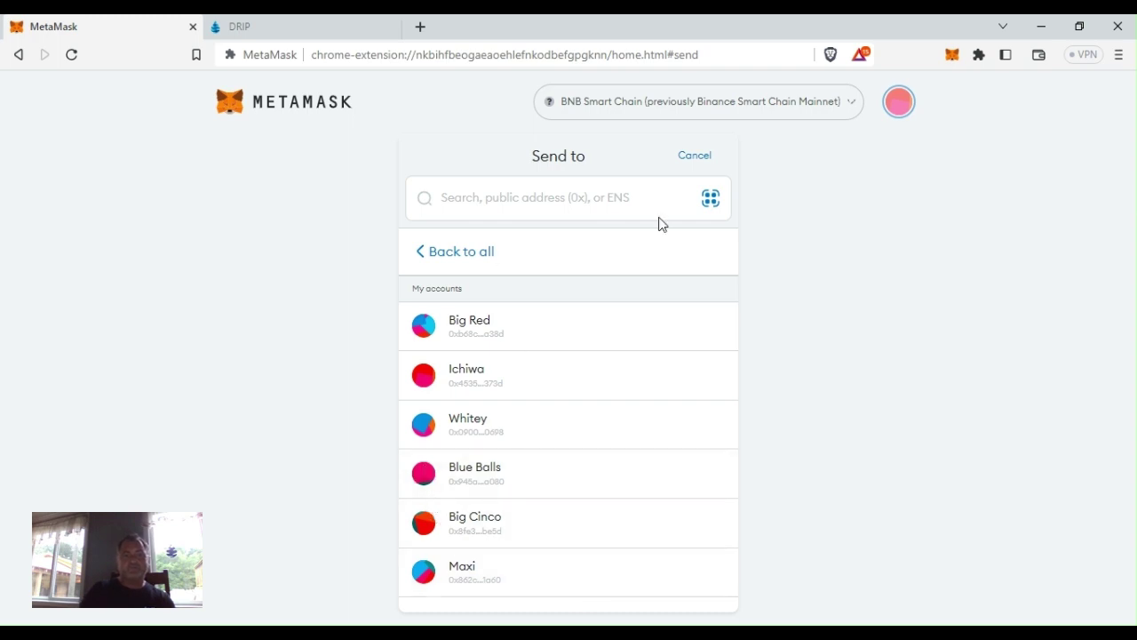
{"action": "left_click", "coordinate": [702, 157]}
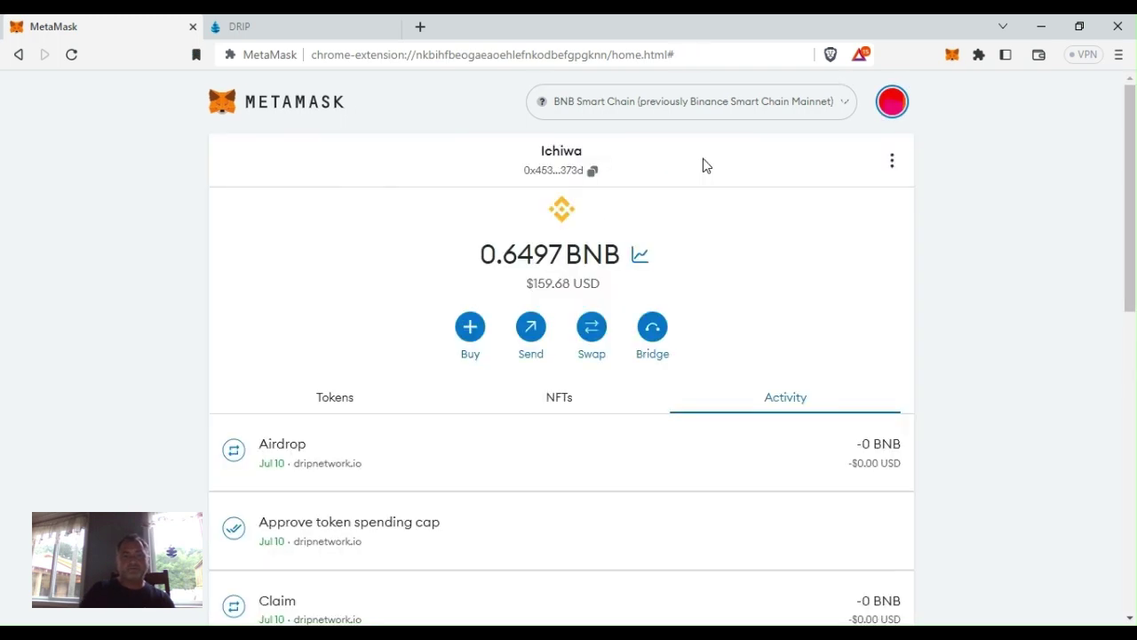
Switch MetaMask to the Maxi account, rename it Maximillian in its account details and close them.
{"action": "left_click", "coordinate": [891, 104]}
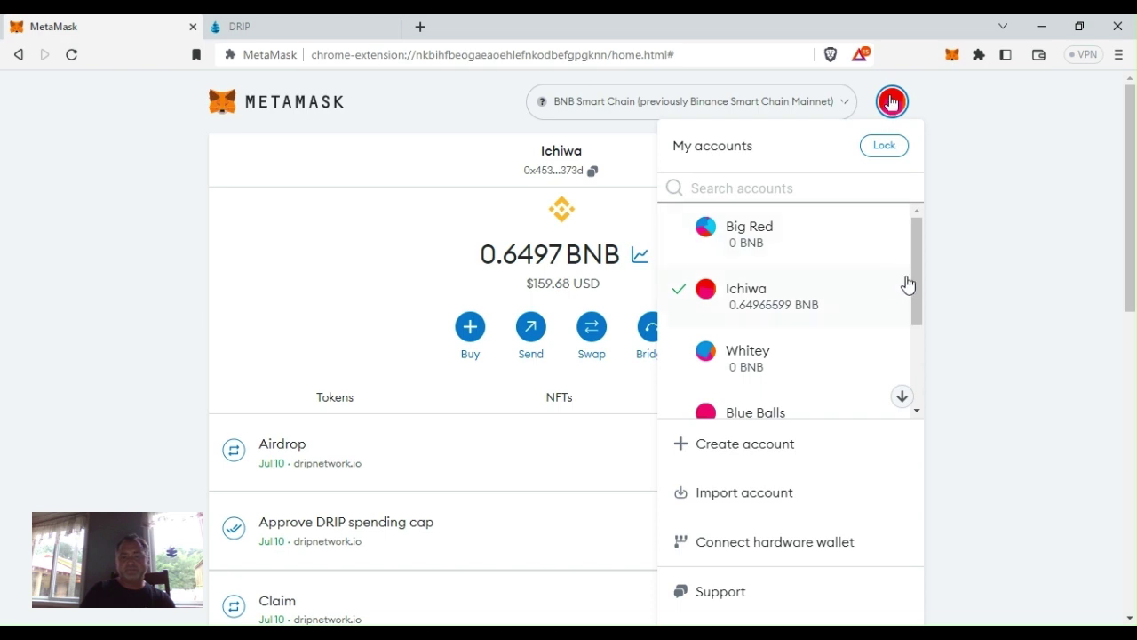
{"action": "left_click_drag", "start_coordinate": [912, 286], "coordinate": [911, 372]}
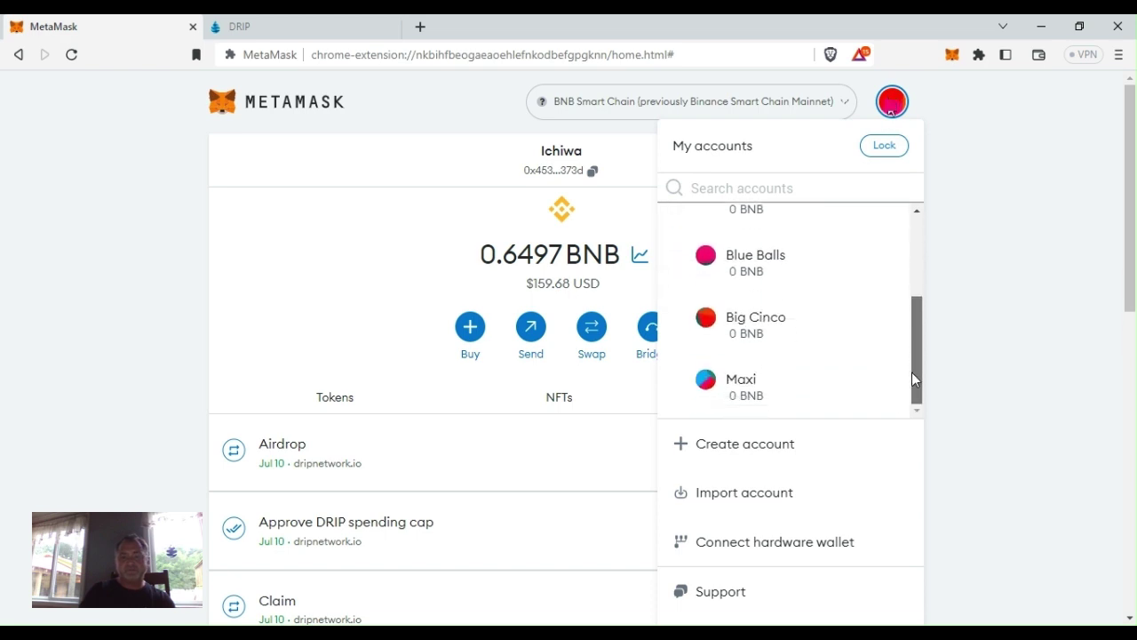
{"action": "left_click", "coordinate": [754, 391]}
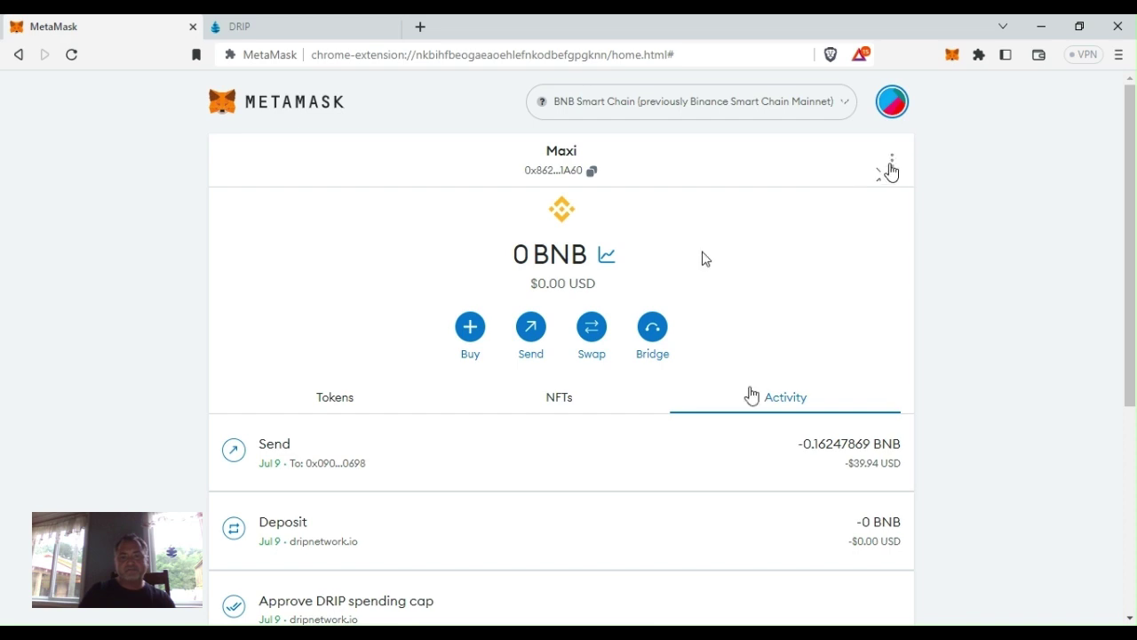
{"action": "left_click", "coordinate": [891, 165]}
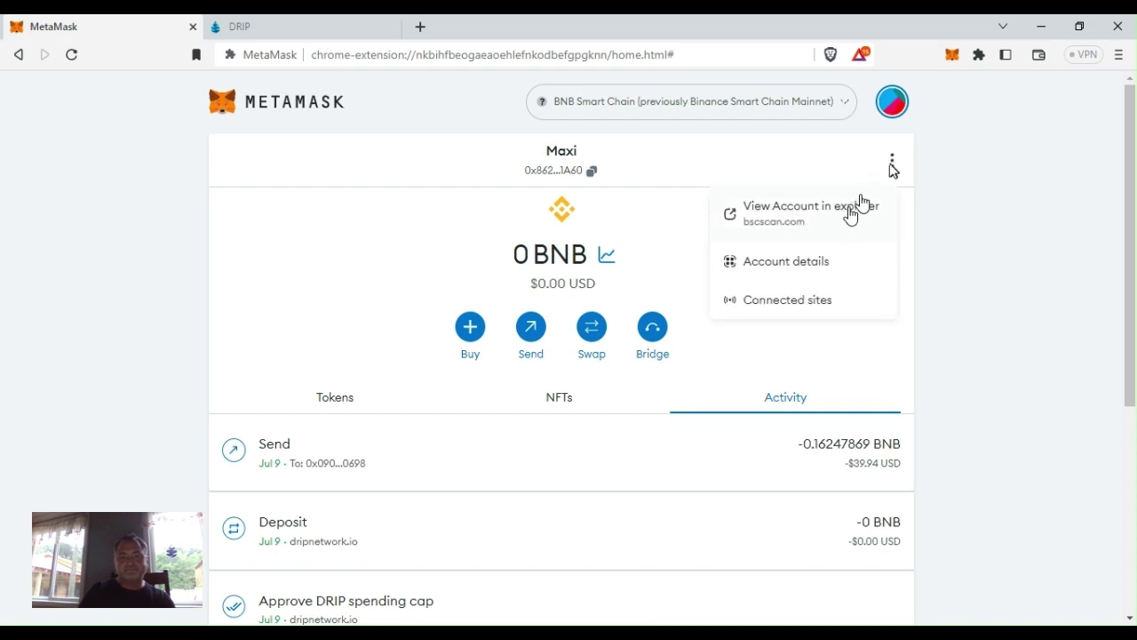
{"action": "left_click", "coordinate": [817, 258]}
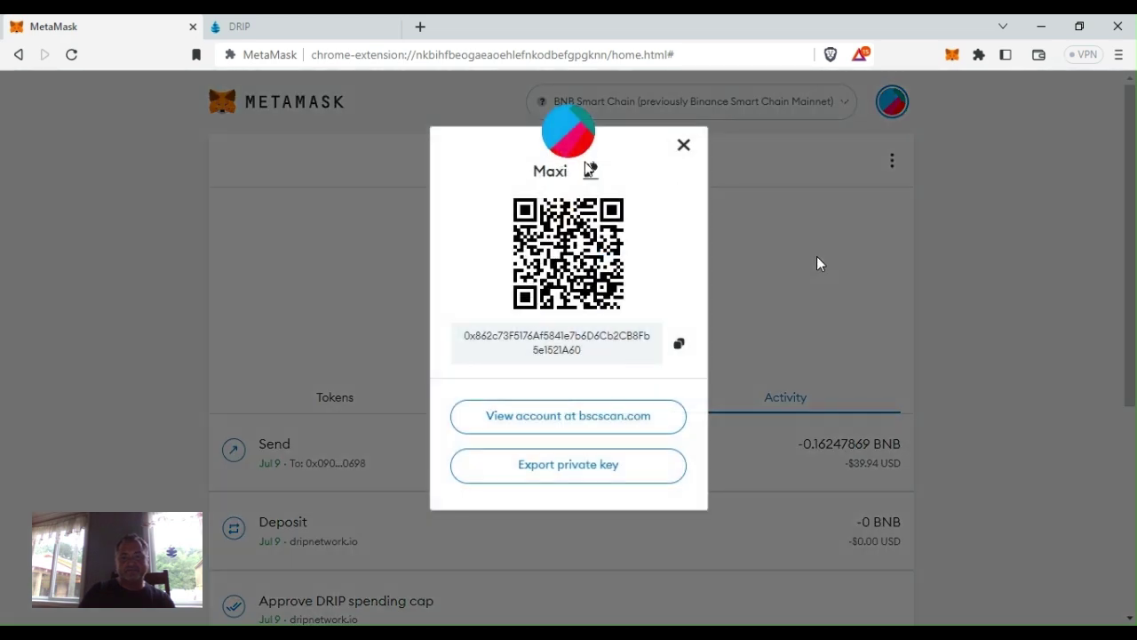
{"action": "left_click", "coordinate": [591, 168]}
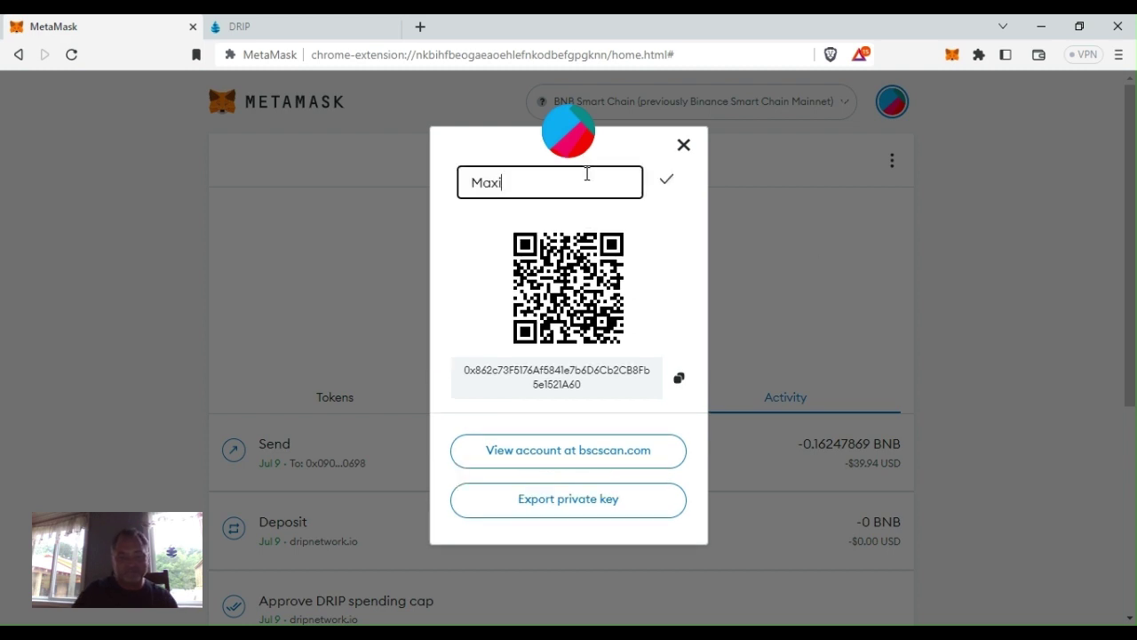
{"action": "type", "text": "milli"}
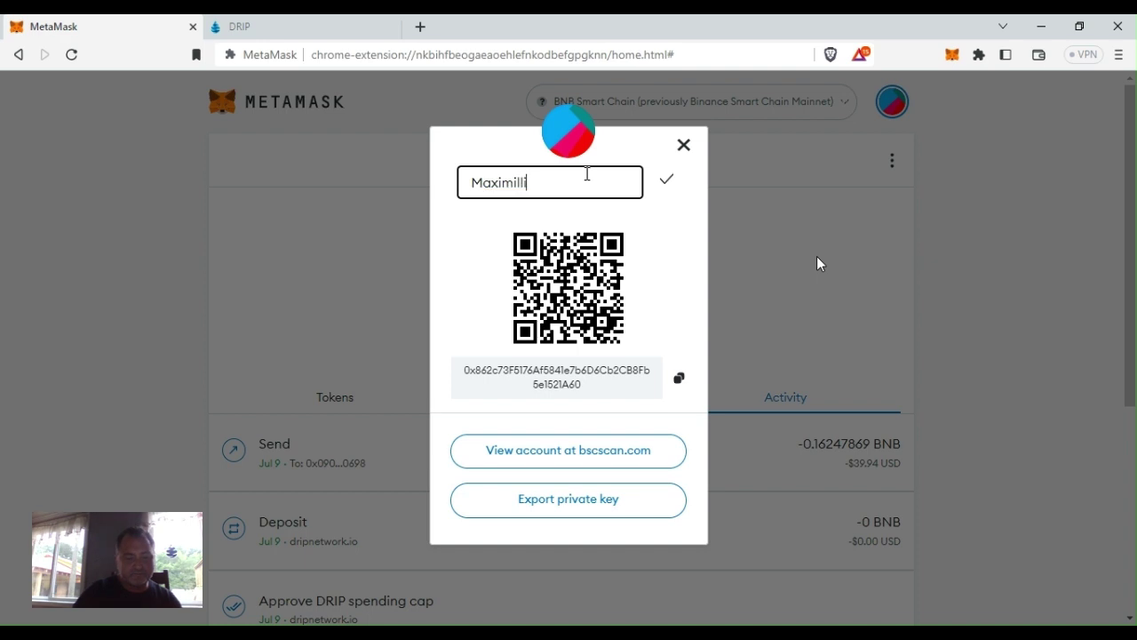
{"action": "type", "text": "an"}
{"action": "left_click", "coordinate": [668, 181]}
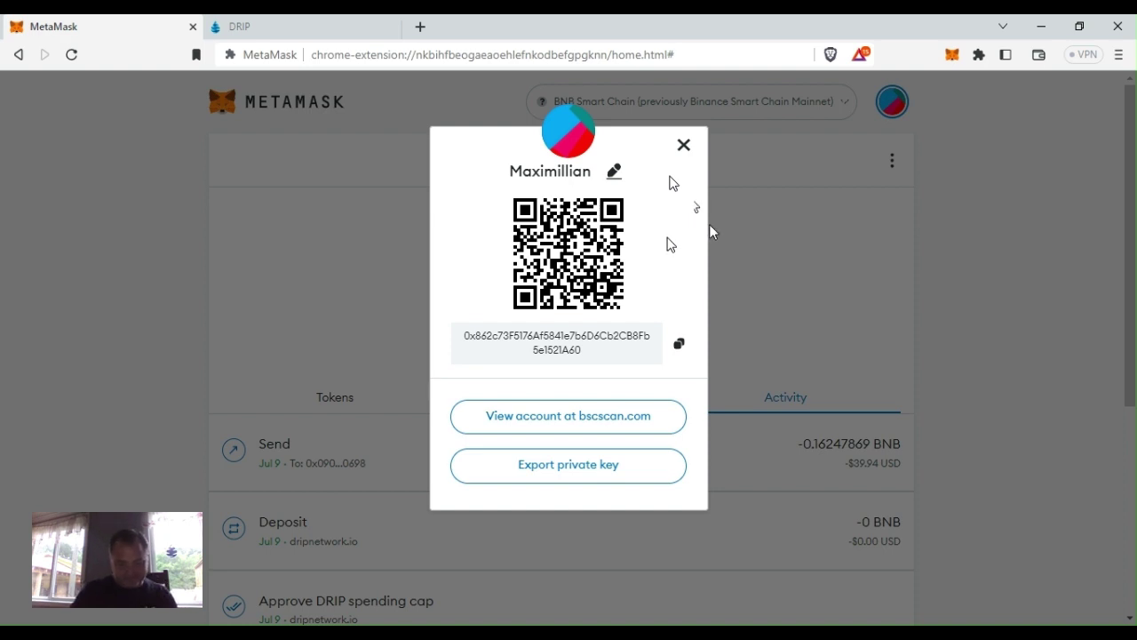
{"action": "left_click", "coordinate": [683, 145]}
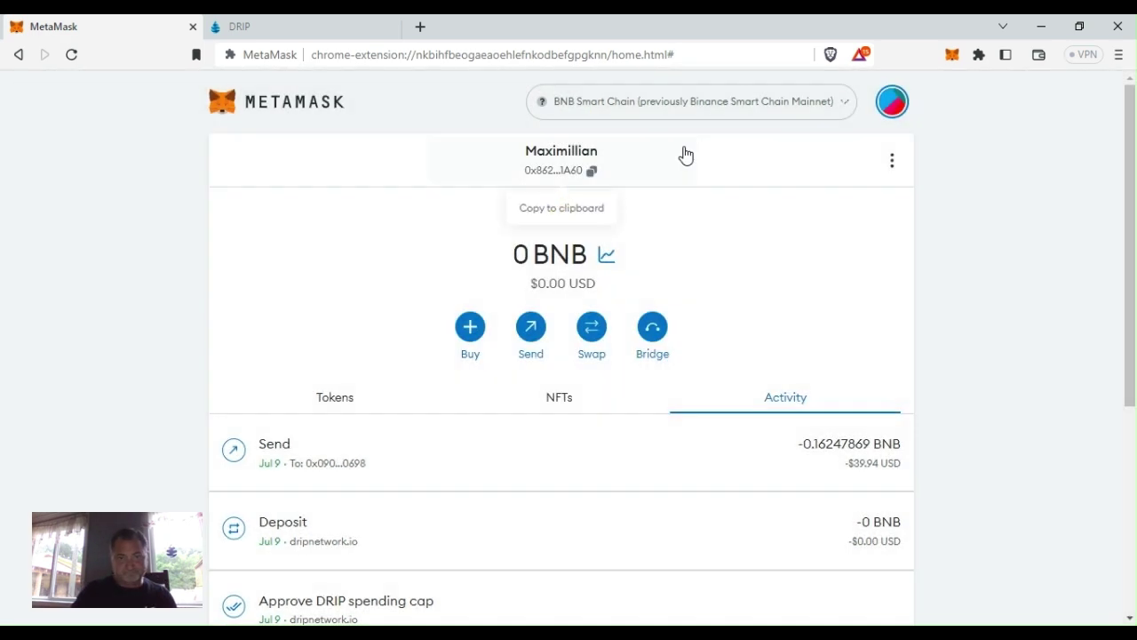
Switch back to the Ichiwa account, transfer its maximum BNB amount to the Maximillian account and confirm the transaction.
{"action": "left_click", "coordinate": [891, 102]}
{"action": "left_click", "coordinate": [793, 304]}
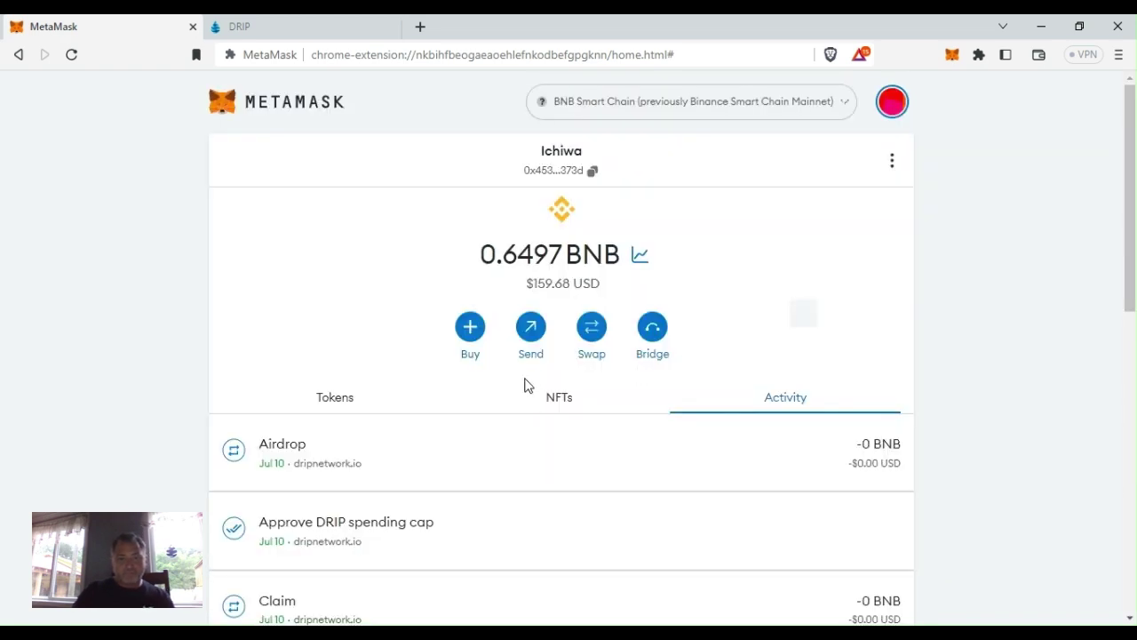
{"action": "left_click", "coordinate": [531, 331]}
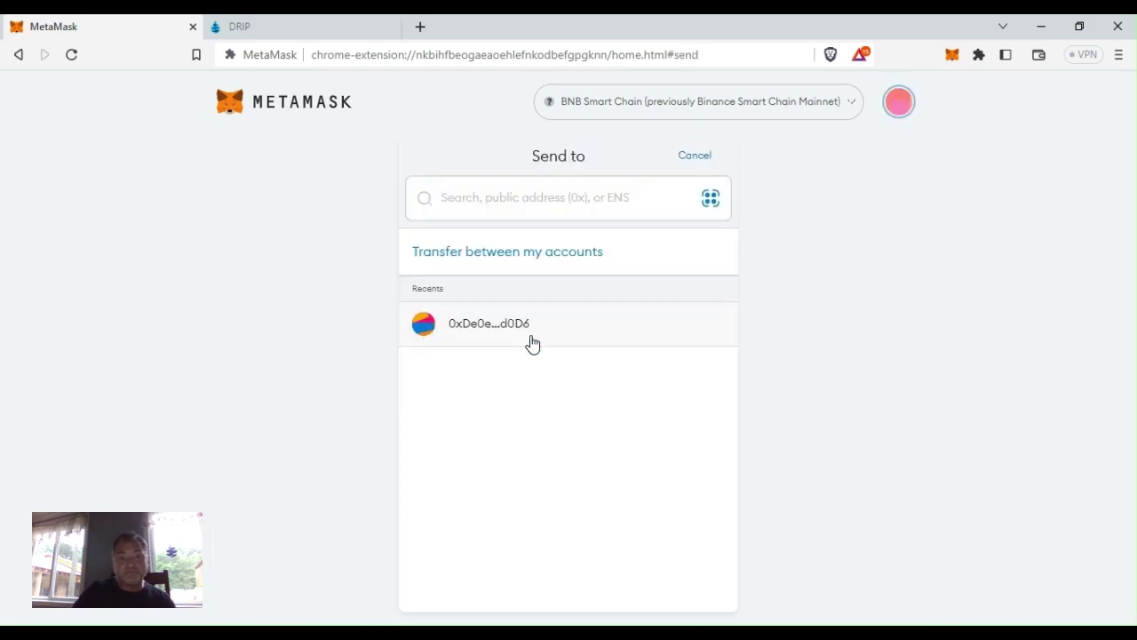
{"action": "left_click", "coordinate": [547, 261]}
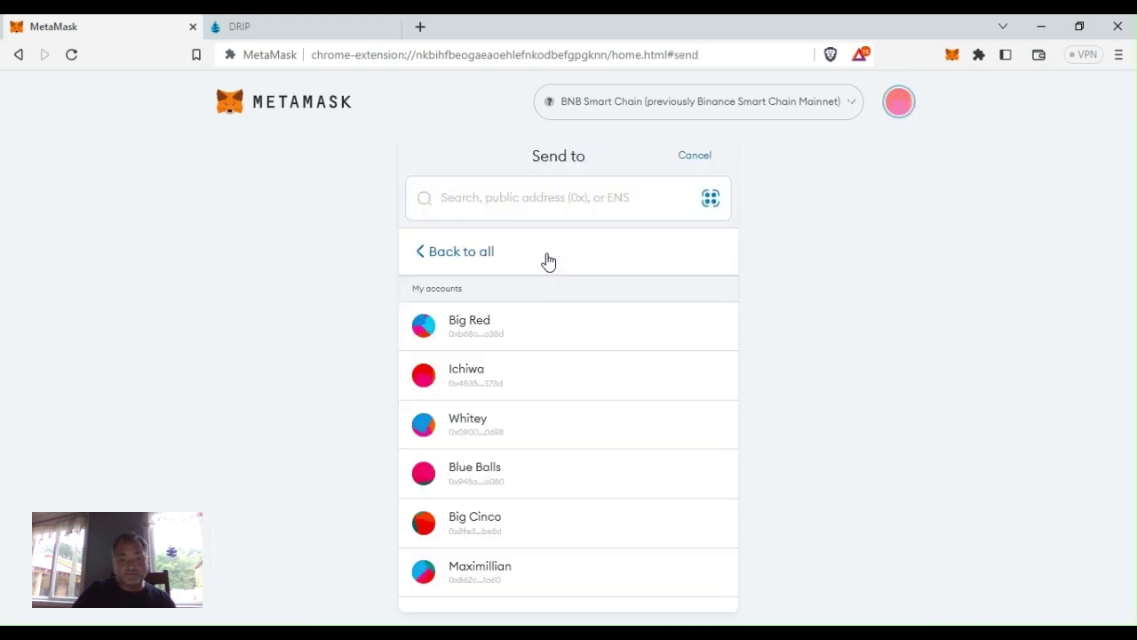
{"action": "left_click", "coordinate": [489, 579]}
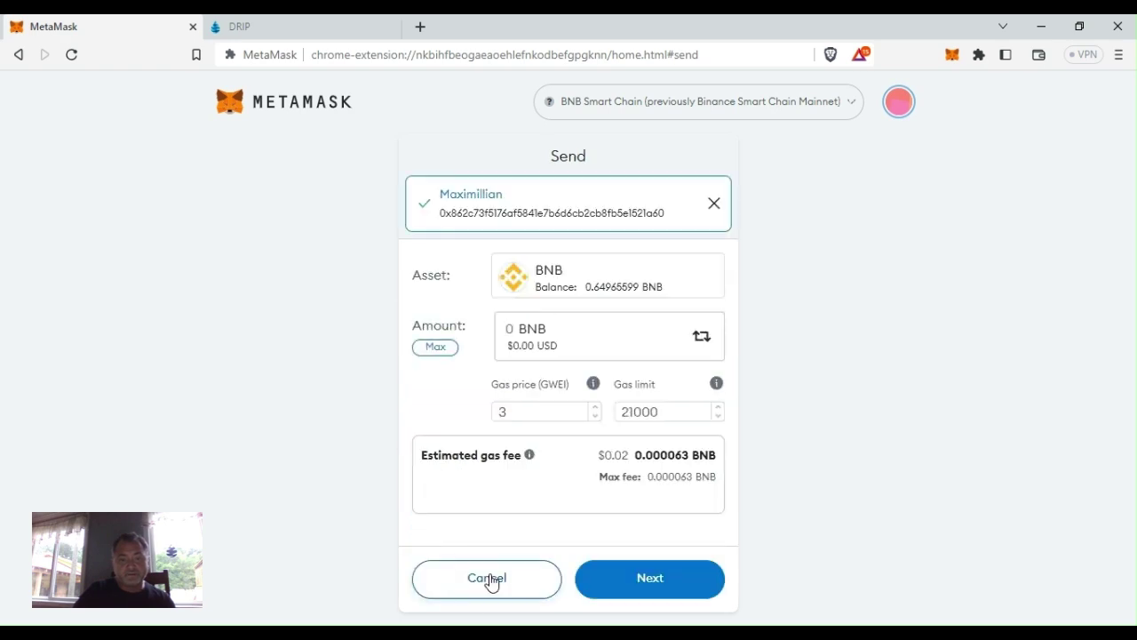
{"action": "left_click", "coordinate": [436, 348]}
{"action": "left_click", "coordinate": [655, 578]}
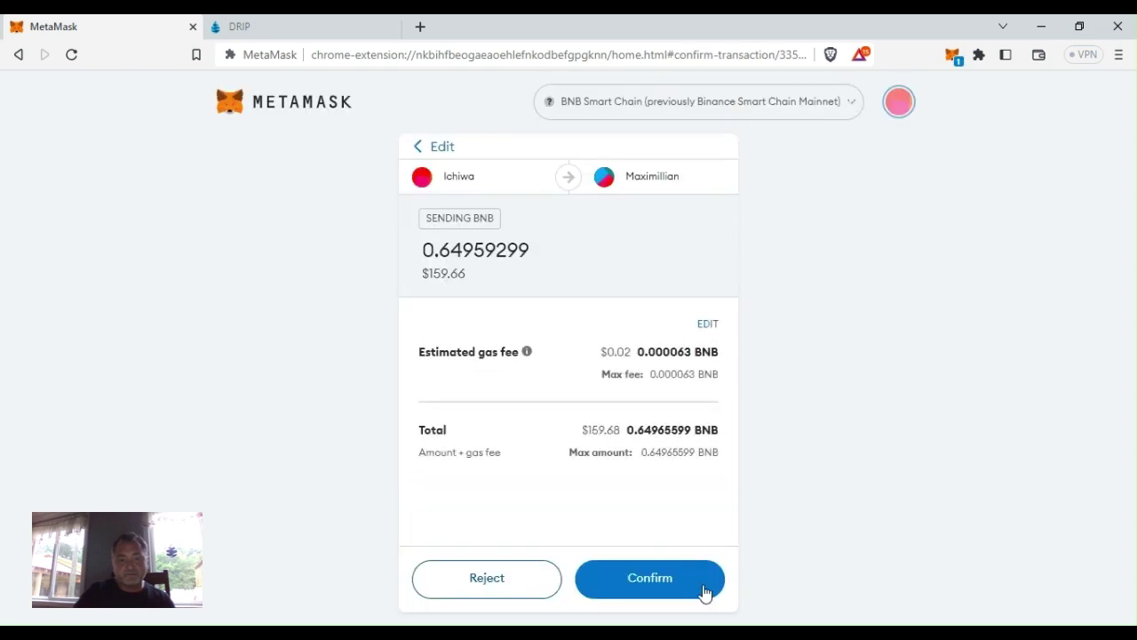
{"action": "left_click", "coordinate": [700, 590]}
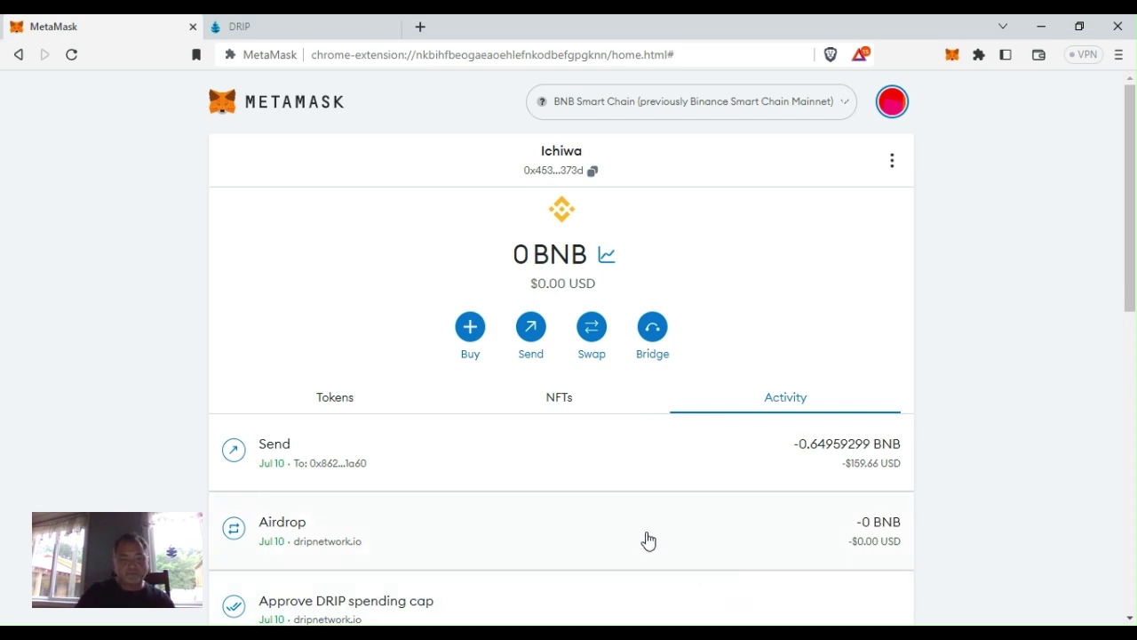
Switch MetaMask to the Maximillian account and return to the DRIP Faucet page.
{"action": "left_click", "coordinate": [892, 102]}
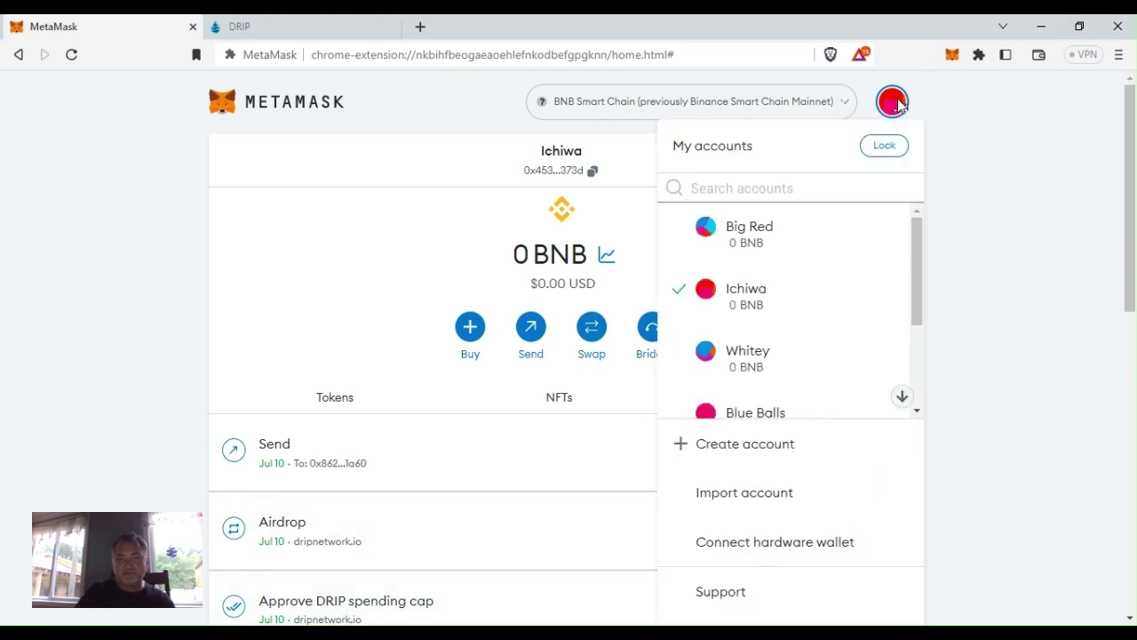
{"action": "left_click_drag", "start_coordinate": [917, 233], "coordinate": [917, 333]}
{"action": "left_click", "coordinate": [749, 391]}
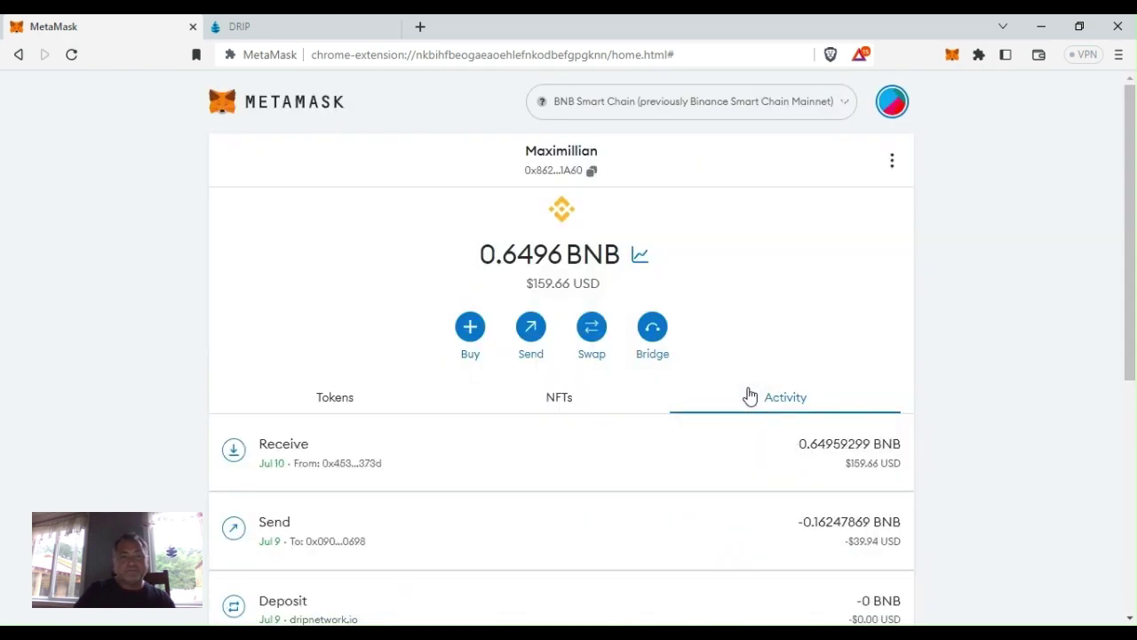
{"action": "left_click", "coordinate": [321, 32]}
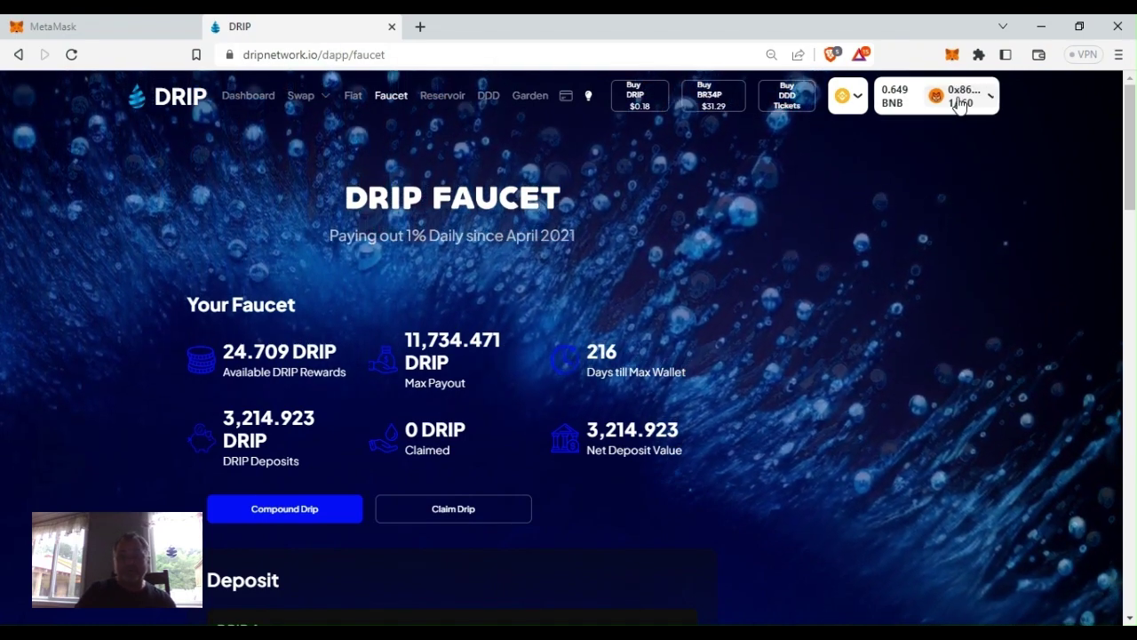
Disconnect the Maximillian wallet from the DRIP Faucet page and reconnect it through MetaMask.
{"action": "left_click", "coordinate": [961, 97]}
{"action": "left_click", "coordinate": [612, 399]}
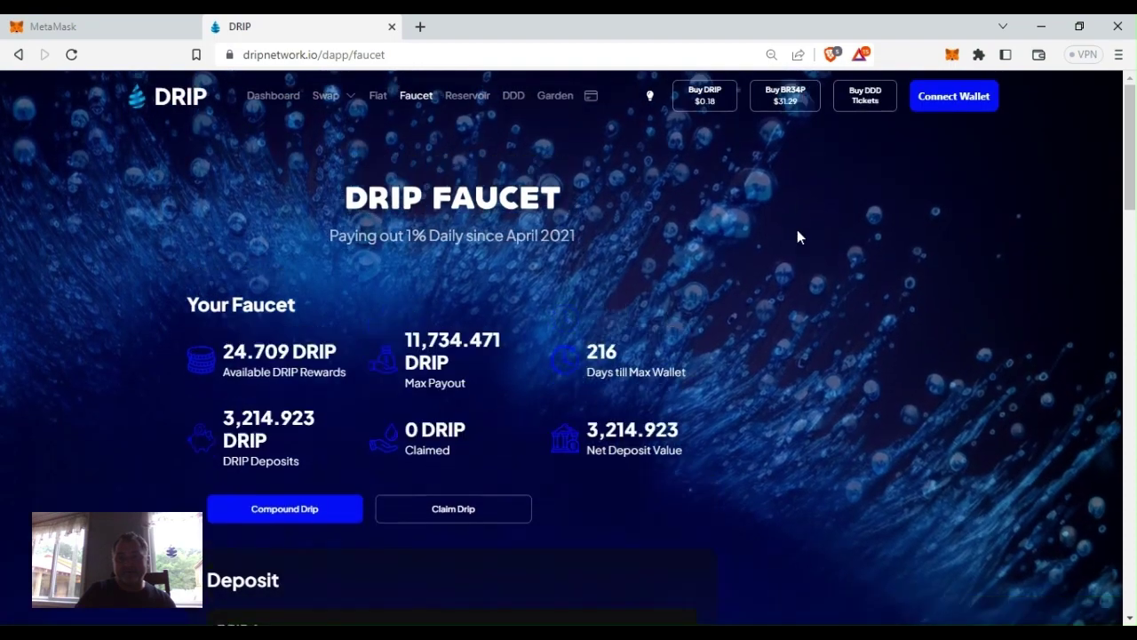
{"action": "left_click", "coordinate": [955, 103]}
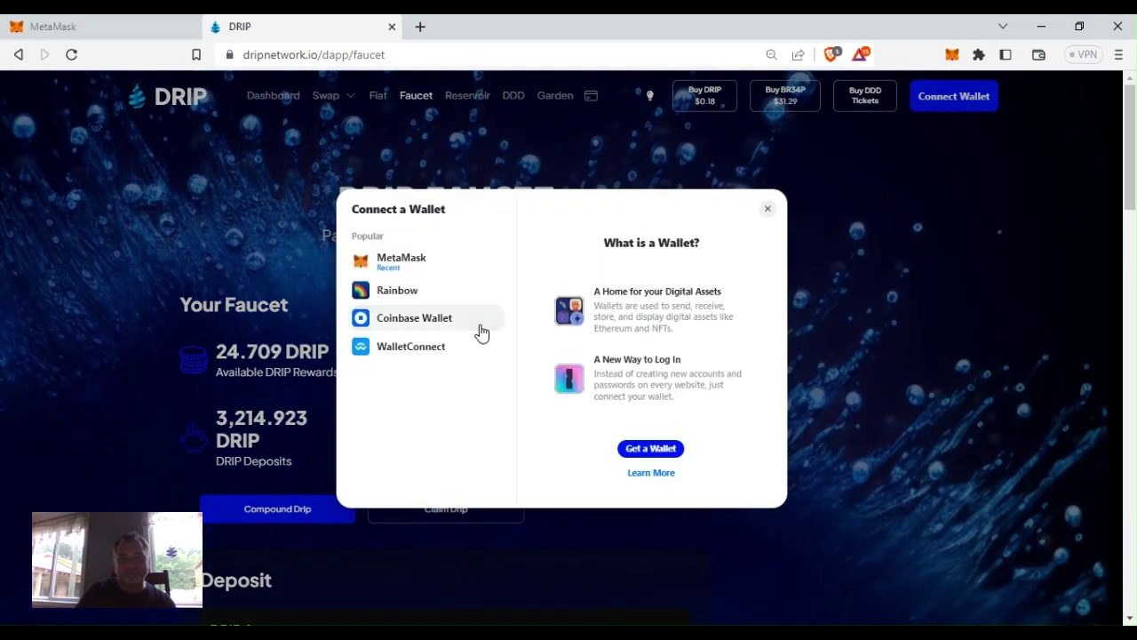
{"action": "left_click", "coordinate": [413, 258]}
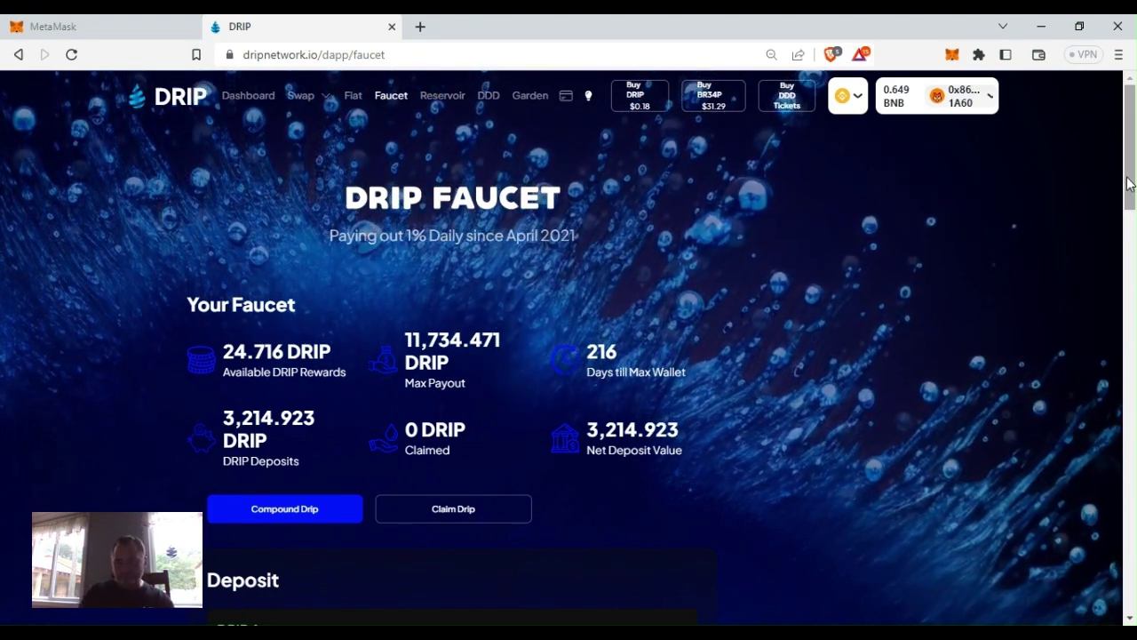
Go to the DRIP purchase page and swap 0.5 BNB for DRIP on BNB Smart Chain.
{"action": "scroll", "coordinate": [1130, 201], "scroll_direction": "down", "scroll_amount": 2}
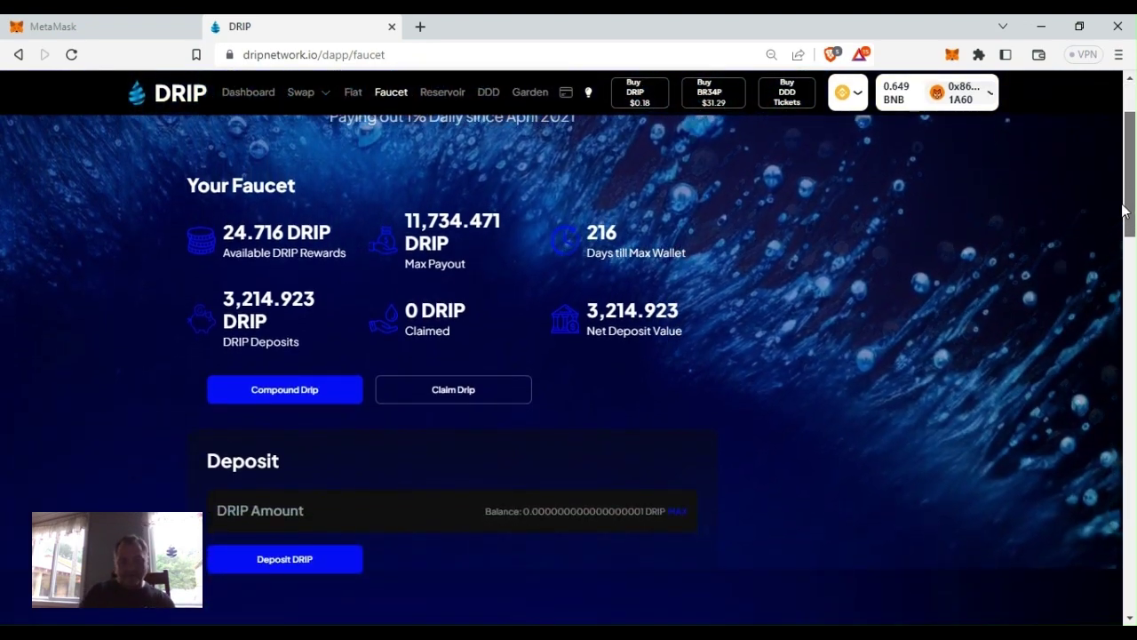
{"action": "scroll", "coordinate": [1123, 211], "scroll_direction": "up", "scroll_amount": 2}
{"action": "scroll", "coordinate": [1118, 155], "scroll_direction": "down", "scroll_amount": 10}
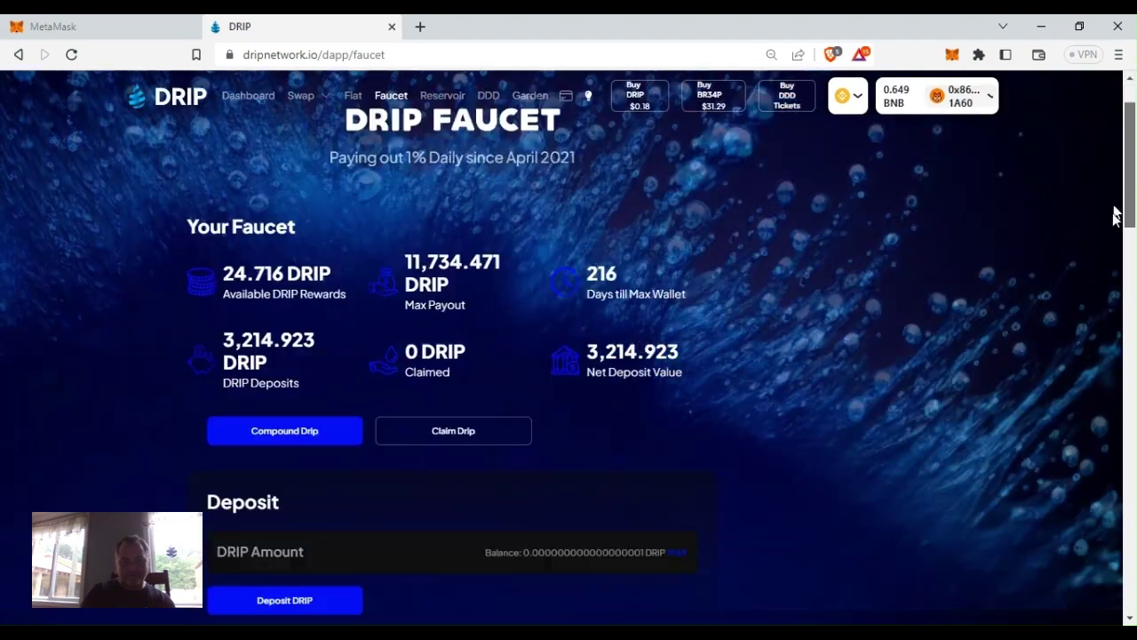
{"action": "scroll", "coordinate": [1116, 116], "scroll_direction": "up", "scroll_amount": 10}
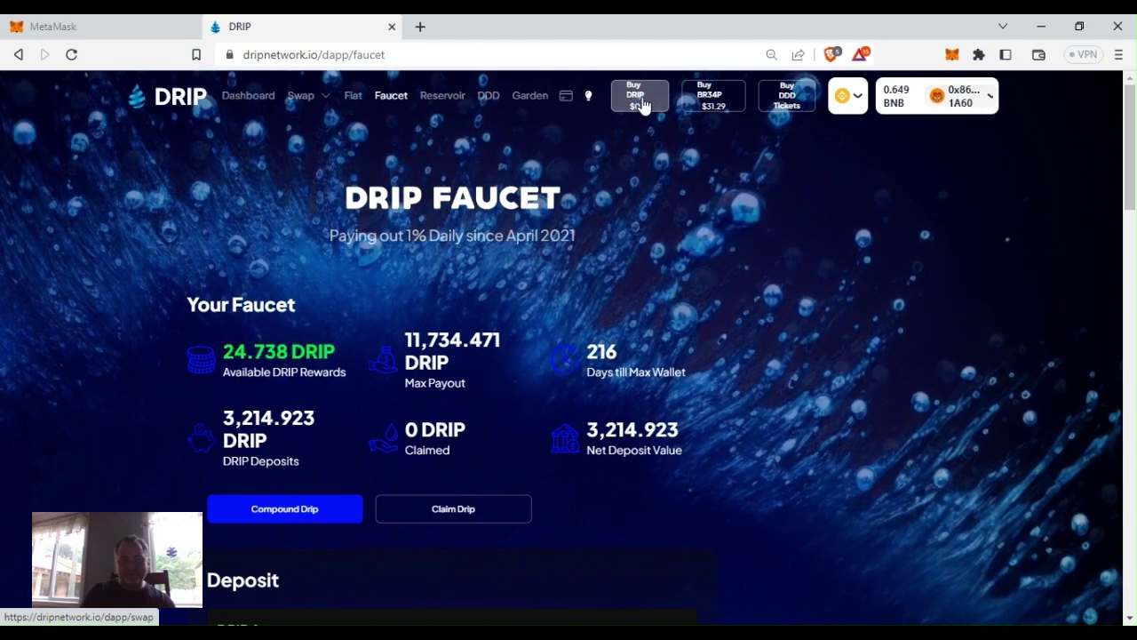
{"action": "left_click", "coordinate": [641, 105]}
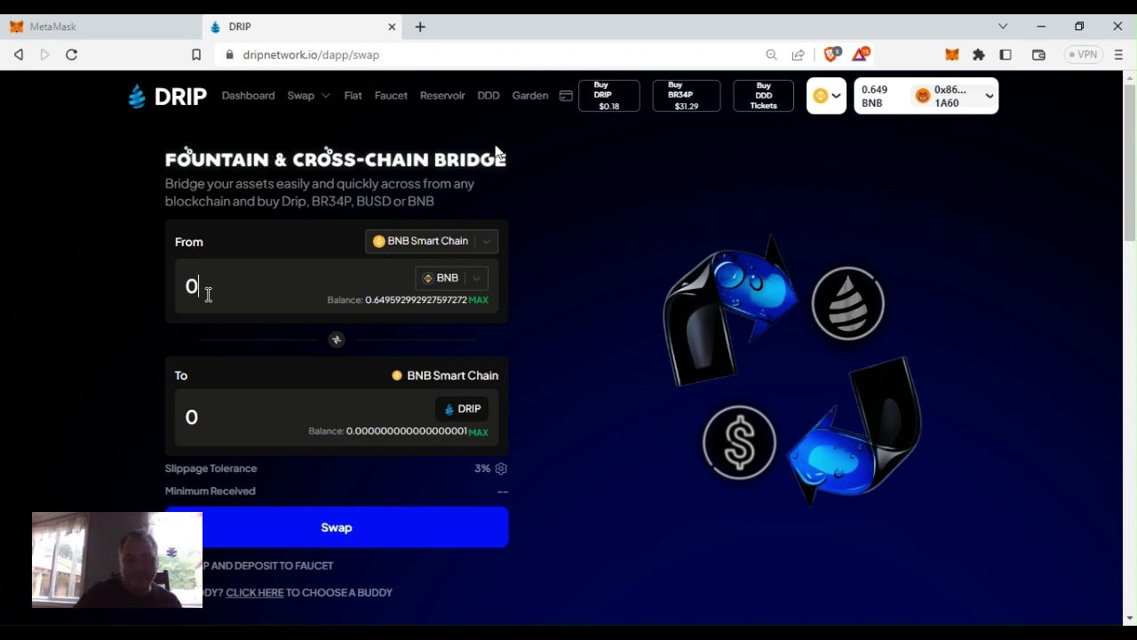
{"action": "type", "text": "5"}
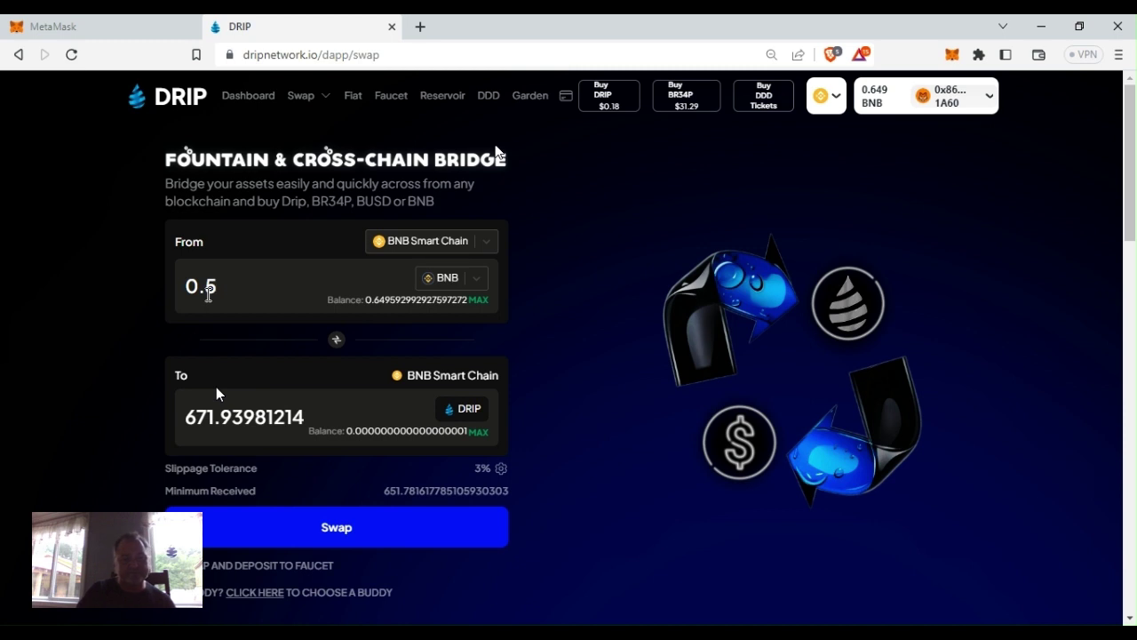
{"action": "left_click", "coordinate": [329, 526]}
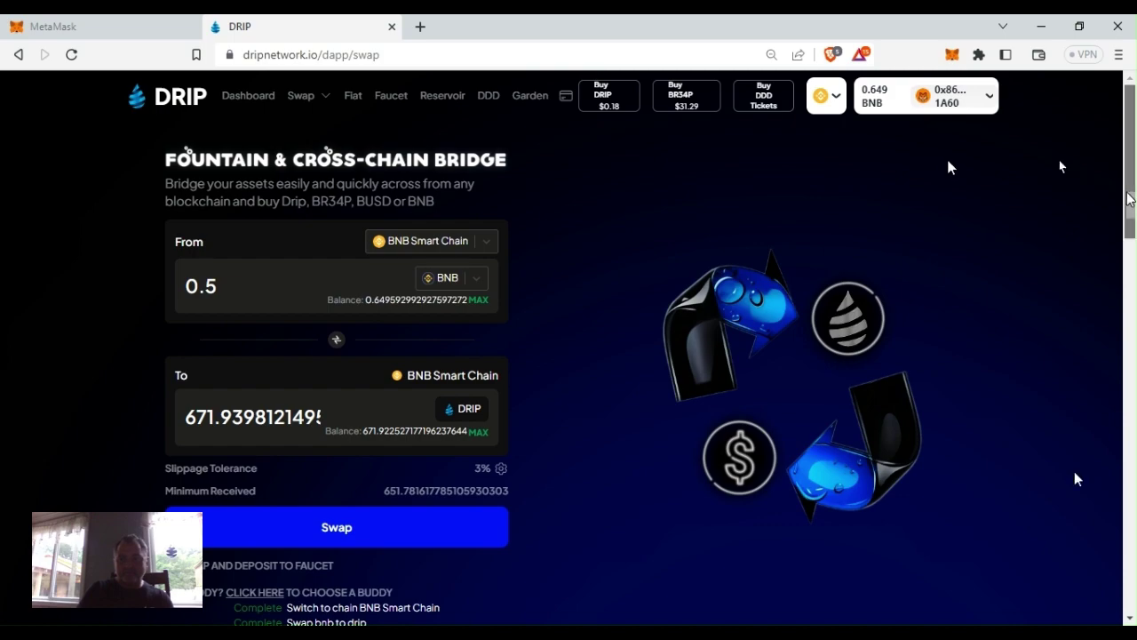
Try to swap 0.5 BNB for DRIP with the Swap and Deposit to Faucet option enabled.
{"action": "left_click_drag", "start_coordinate": [1128, 199], "coordinate": [1102, 112]}
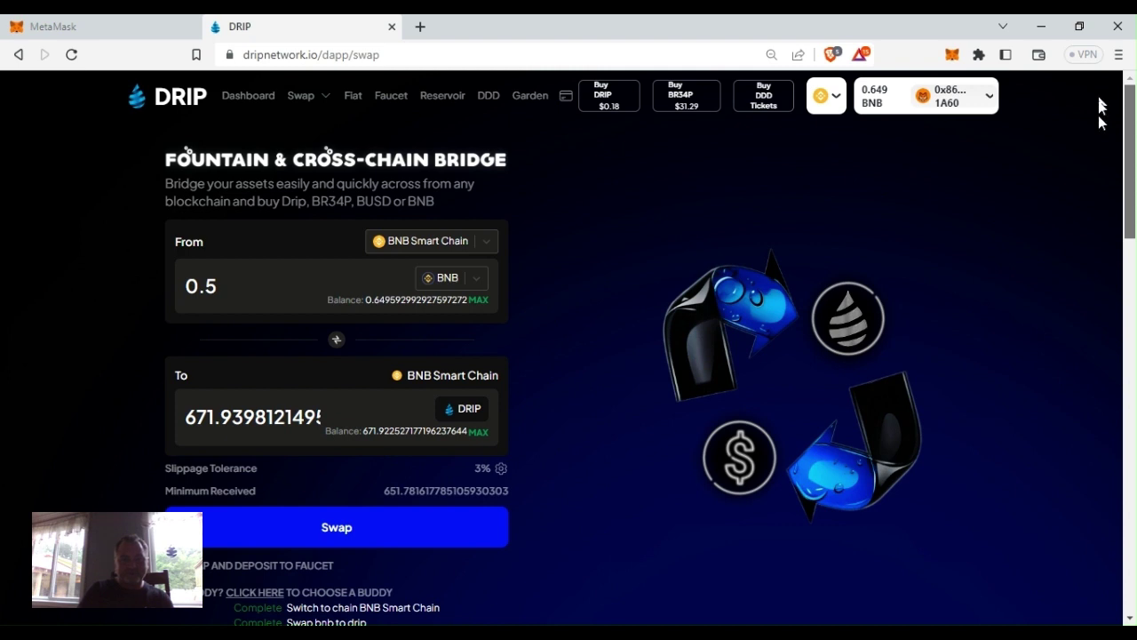
{"action": "scroll", "coordinate": [1095, 178], "scroll_direction": "down", "scroll_amount": 3}
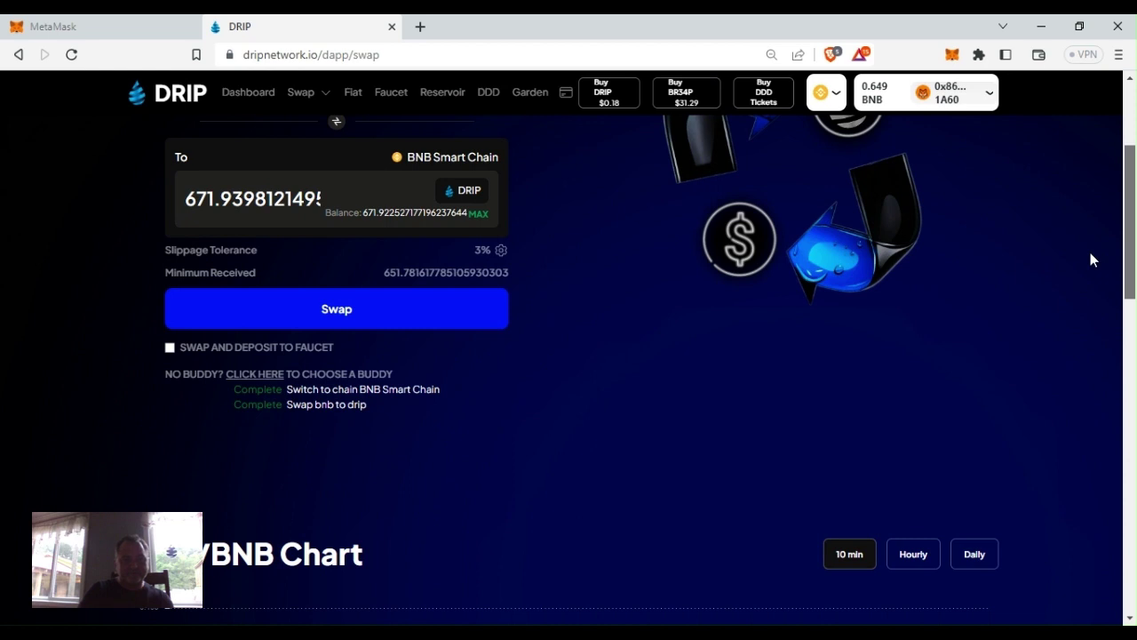
{"action": "left_click", "coordinate": [391, 323]}
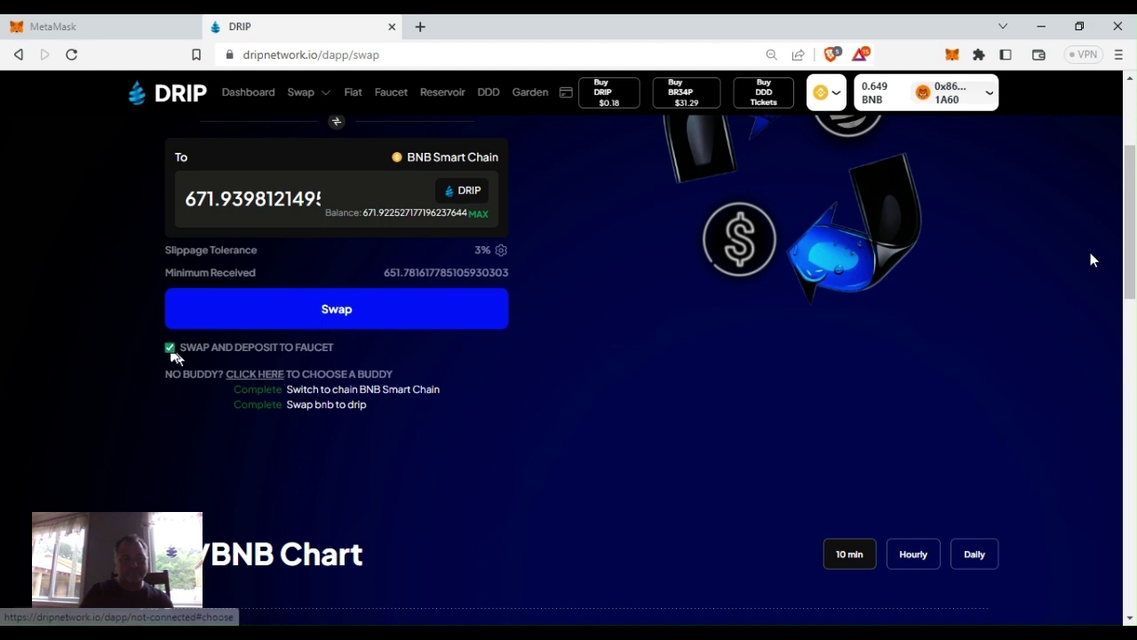
{"action": "left_click", "coordinate": [346, 325]}
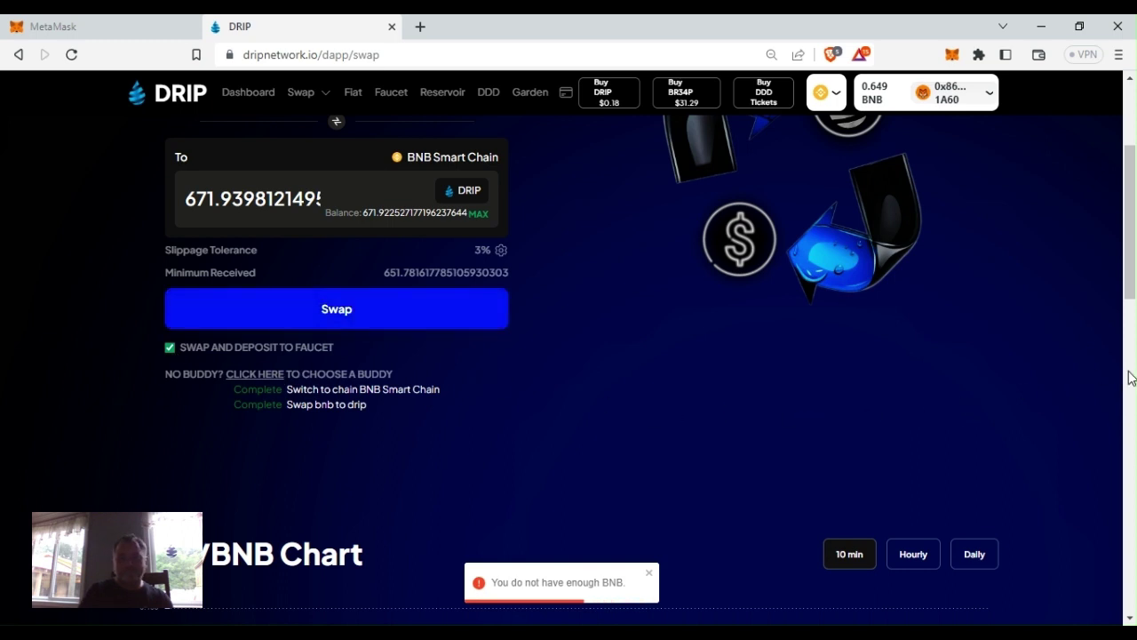
{"action": "scroll", "coordinate": [1122, 267], "scroll_direction": "up", "scroll_amount": 3}
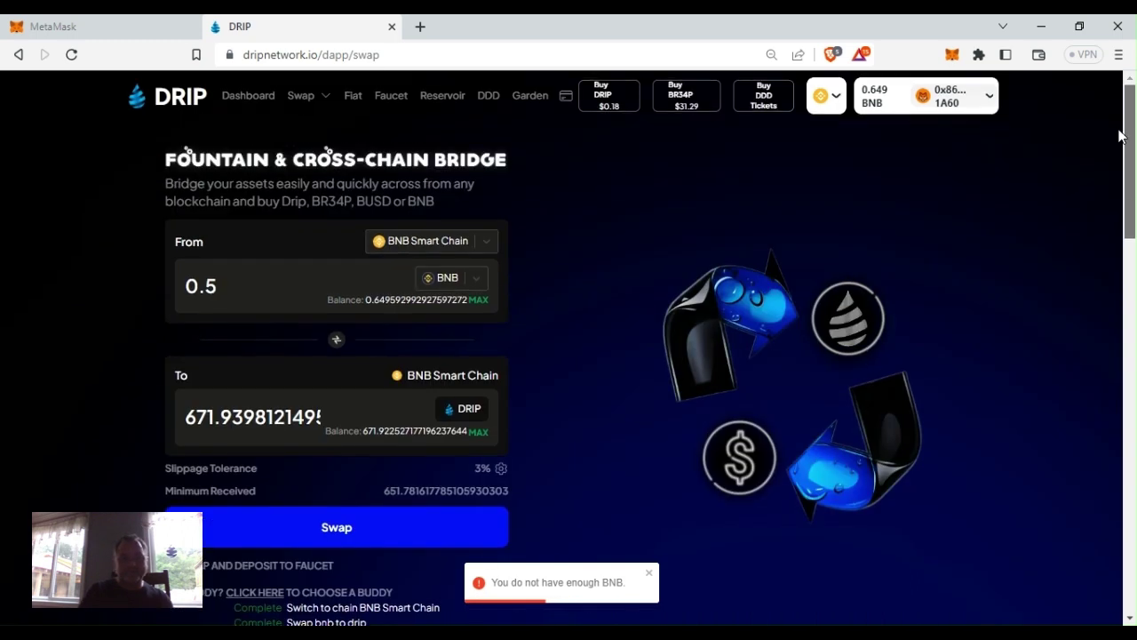
Return to the Faucet page and deposit 671 DRIP into the faucet.
{"action": "left_click", "coordinate": [394, 98]}
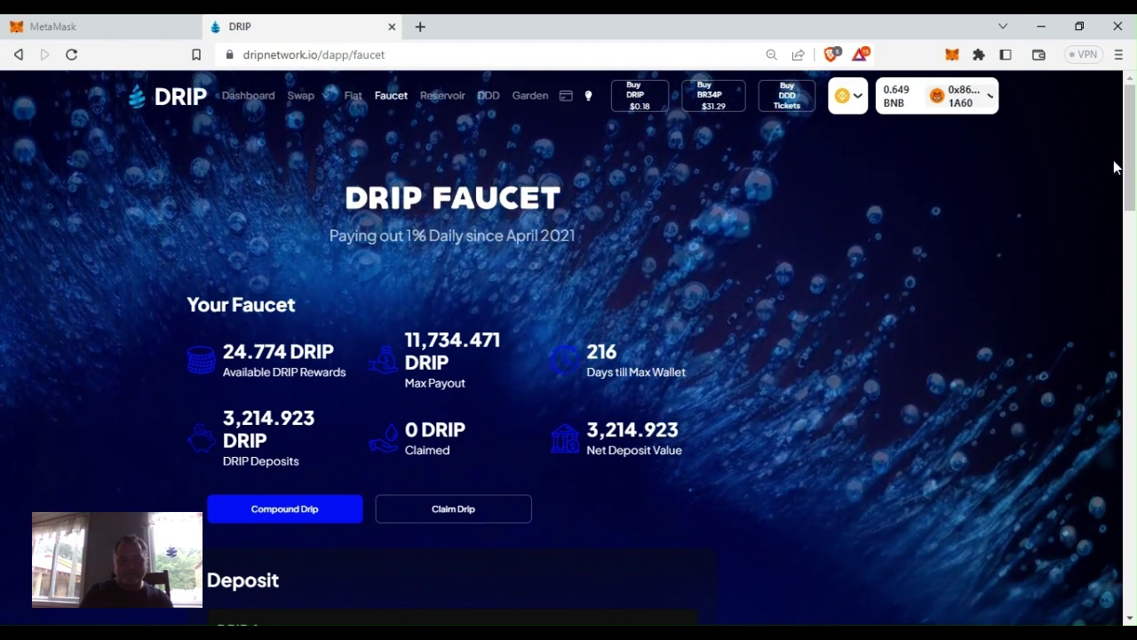
{"action": "scroll", "coordinate": [1119, 196], "scroll_direction": "down", "scroll_amount": 3}
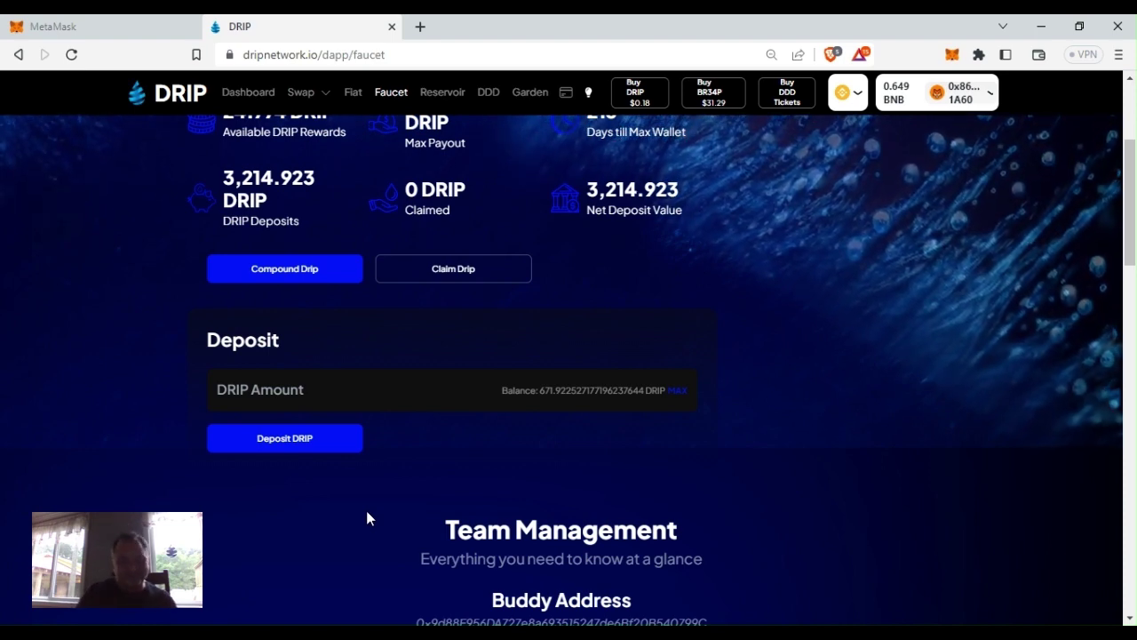
{"action": "left_click", "coordinate": [286, 449]}
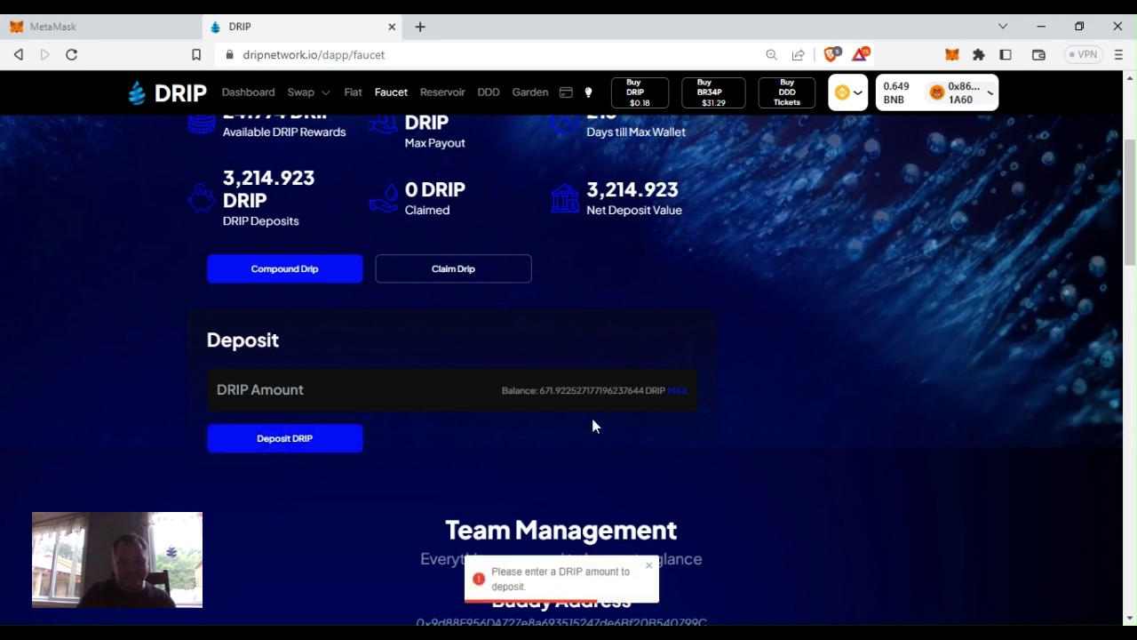
{"action": "left_click", "coordinate": [377, 391]}
{"action": "type", "text": "671"}
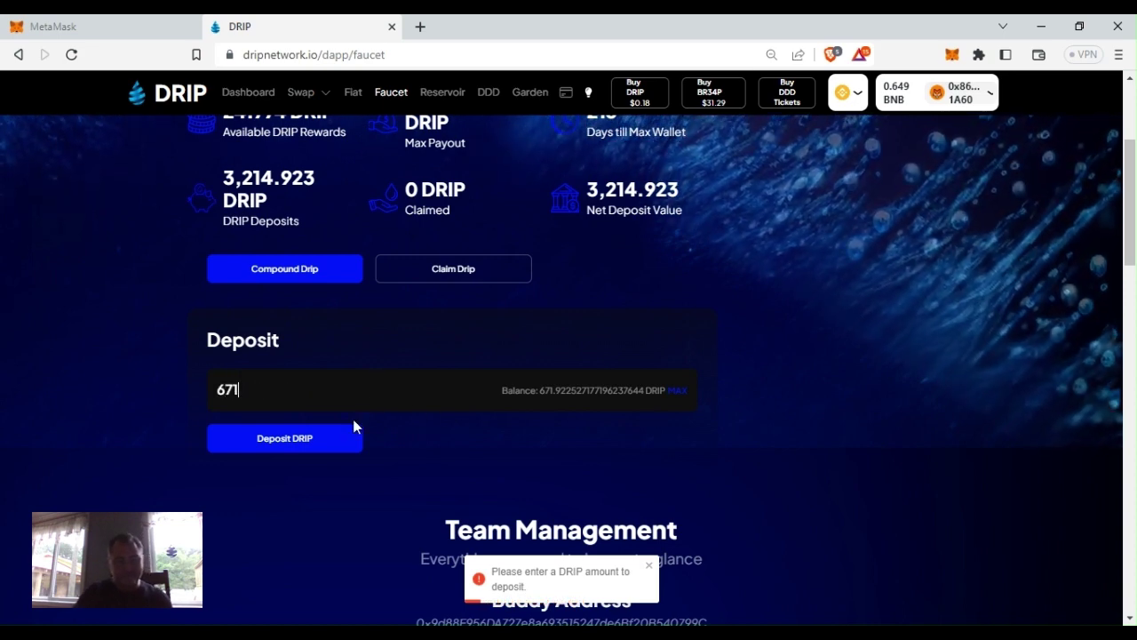
{"action": "left_click", "coordinate": [332, 444]}
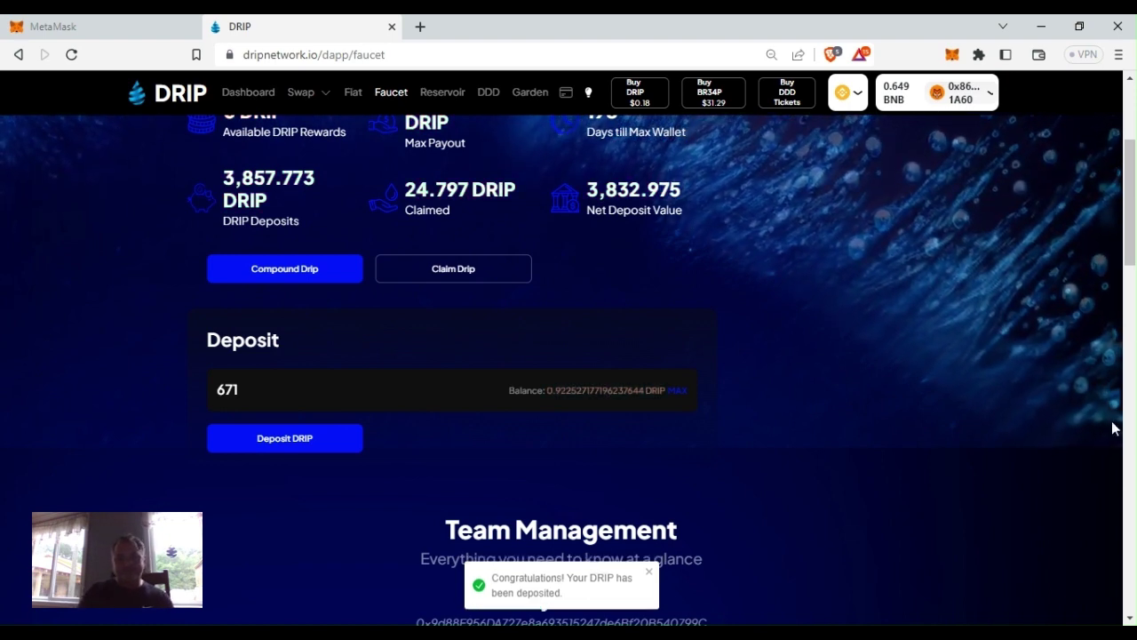
Review the faucet figures after the deposit and open the DDD ticket purchase page.
{"action": "scroll", "coordinate": [1135, 327], "scroll_direction": "down", "scroll_amount": 5}
{"action": "left_click_drag", "start_coordinate": [1131, 321], "coordinate": [1133, 171]}
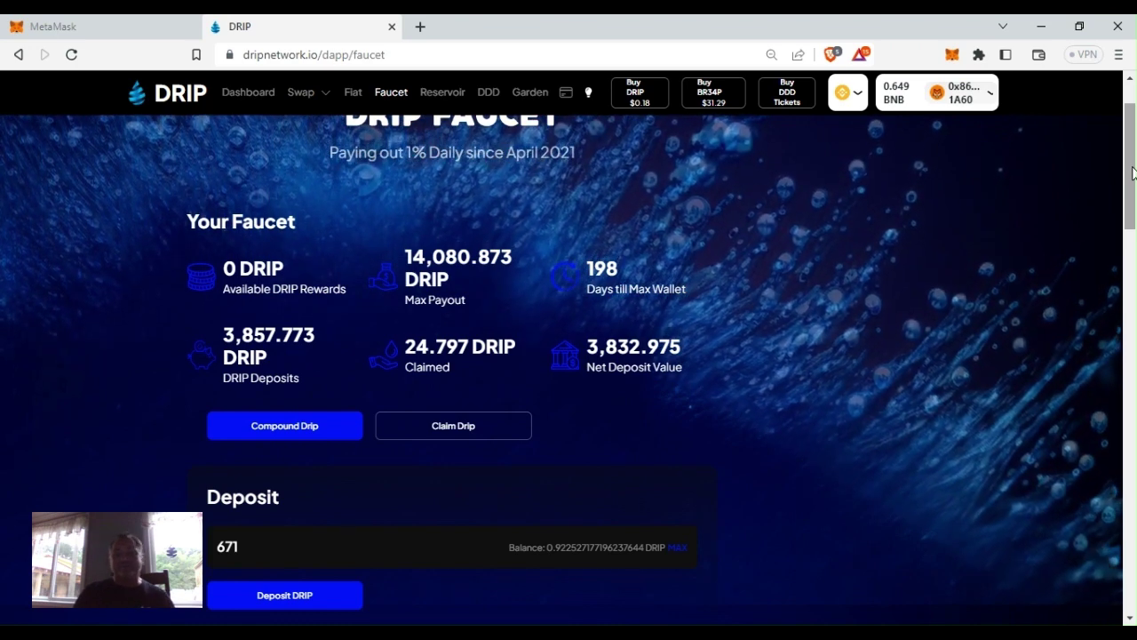
{"action": "scroll", "coordinate": [1097, 144], "scroll_direction": "up", "scroll_amount": 1}
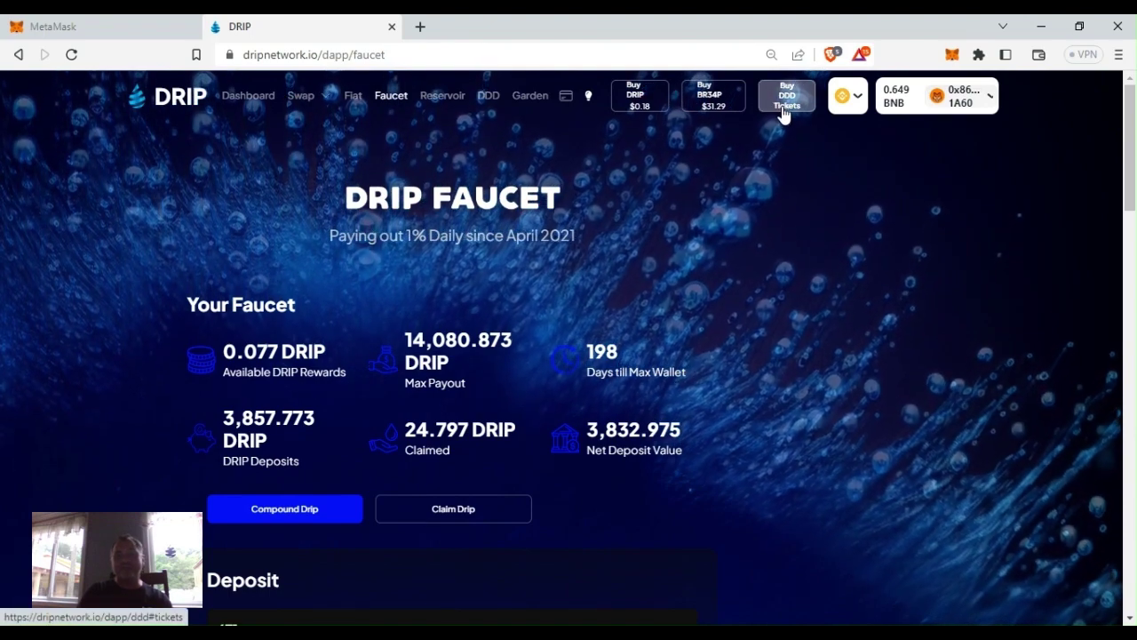
{"action": "left_click", "coordinate": [784, 113]}
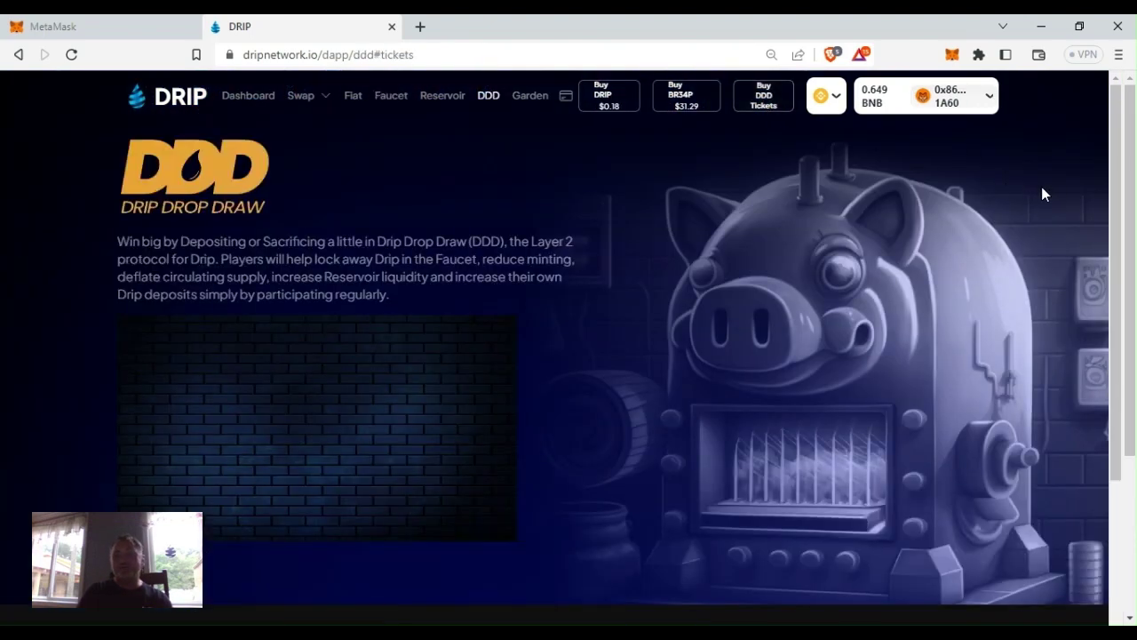